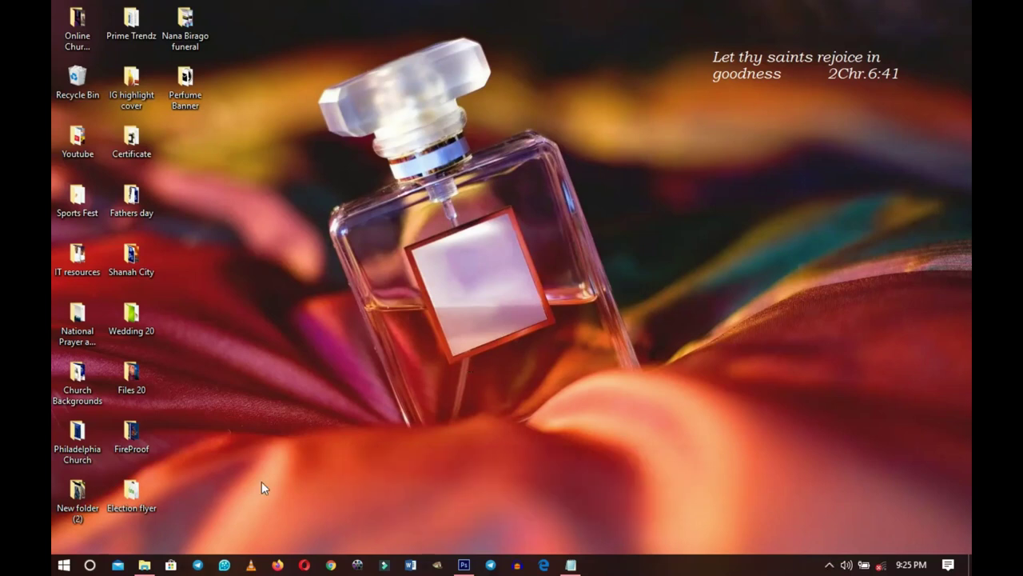
Look over the source files in the Perfume Banner folder and switch to Photoshop
click(145, 565)
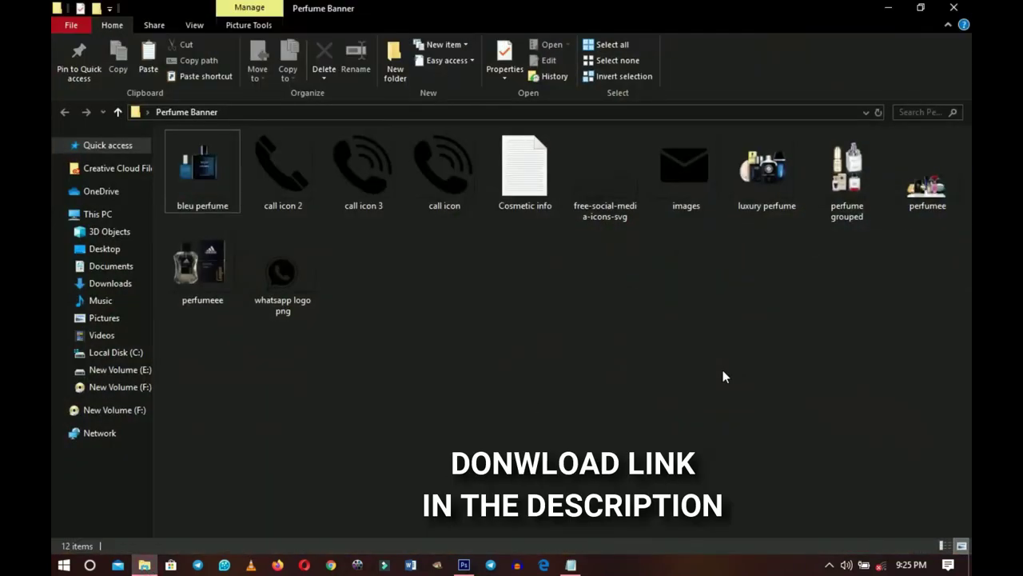
click(464, 564)
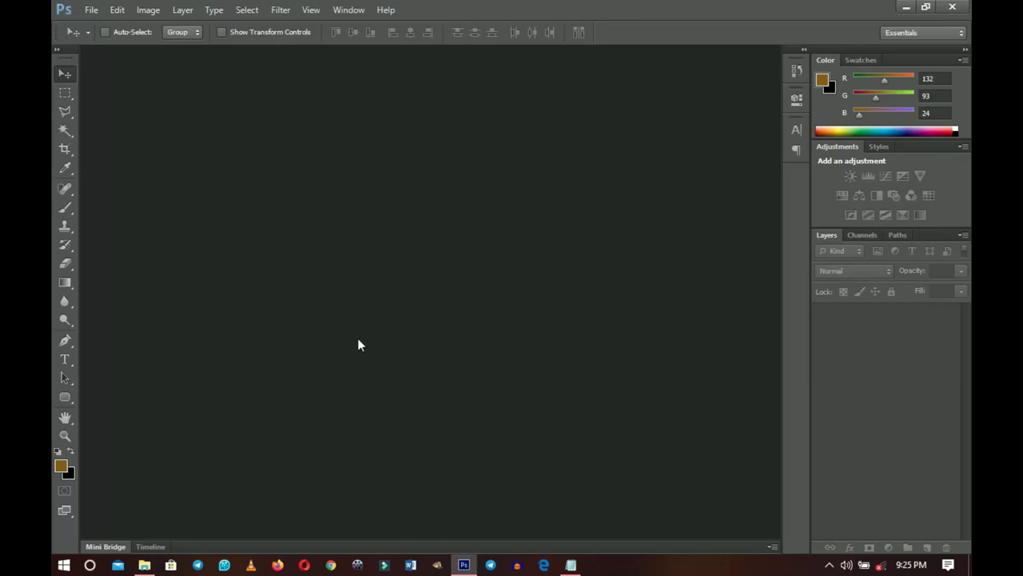
Create a new 60 by 32 inch document at 100 pixels/inch in RGB Color with white background contents
click(79, 12)
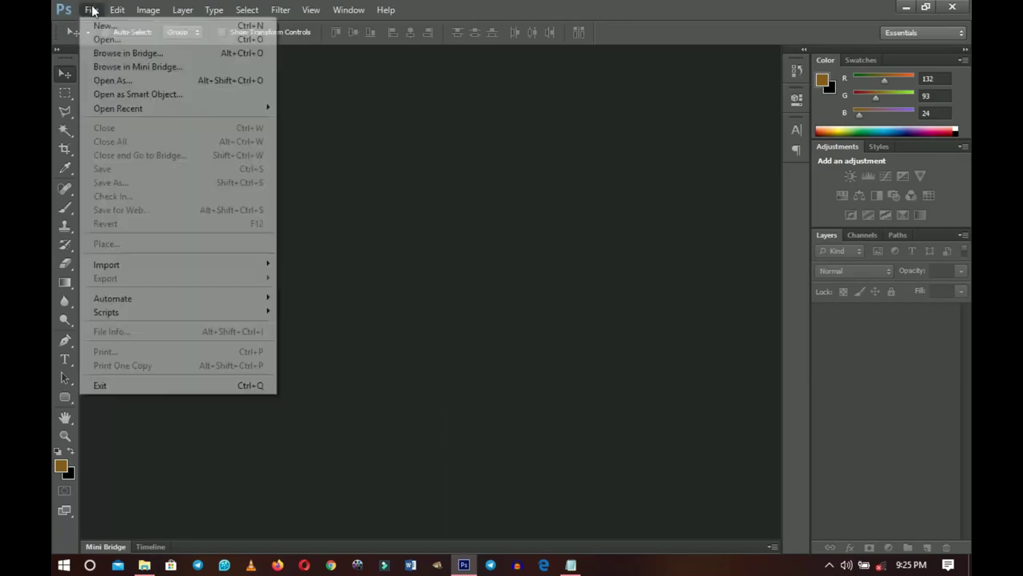
click(137, 38)
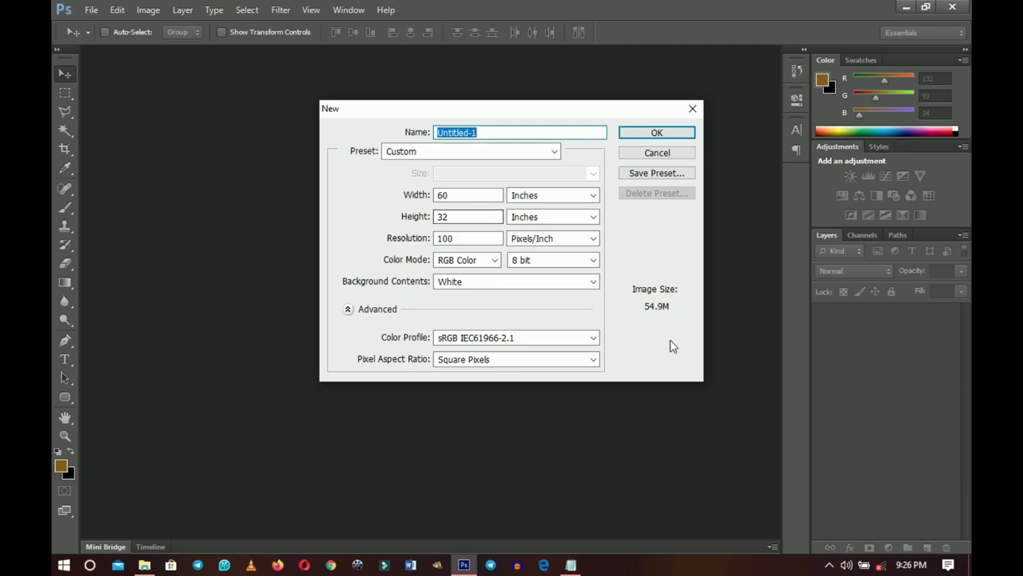
click(552, 195)
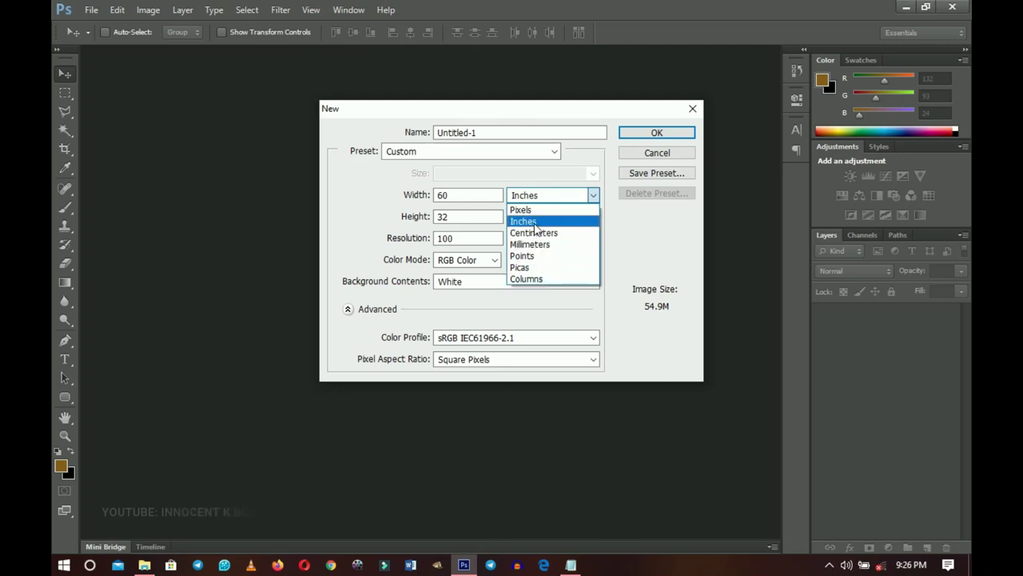
click(534, 223)
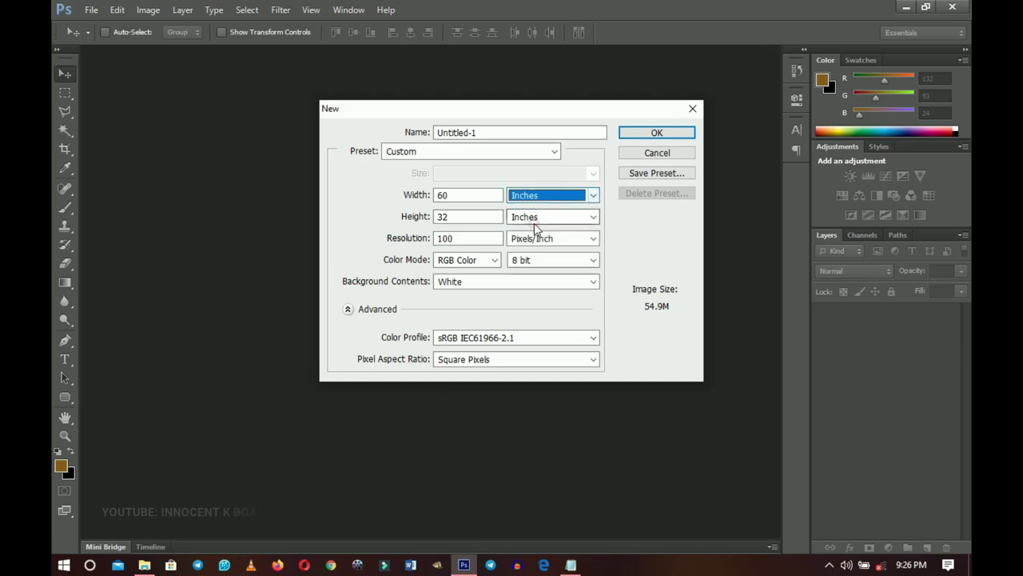
double_click(480, 195)
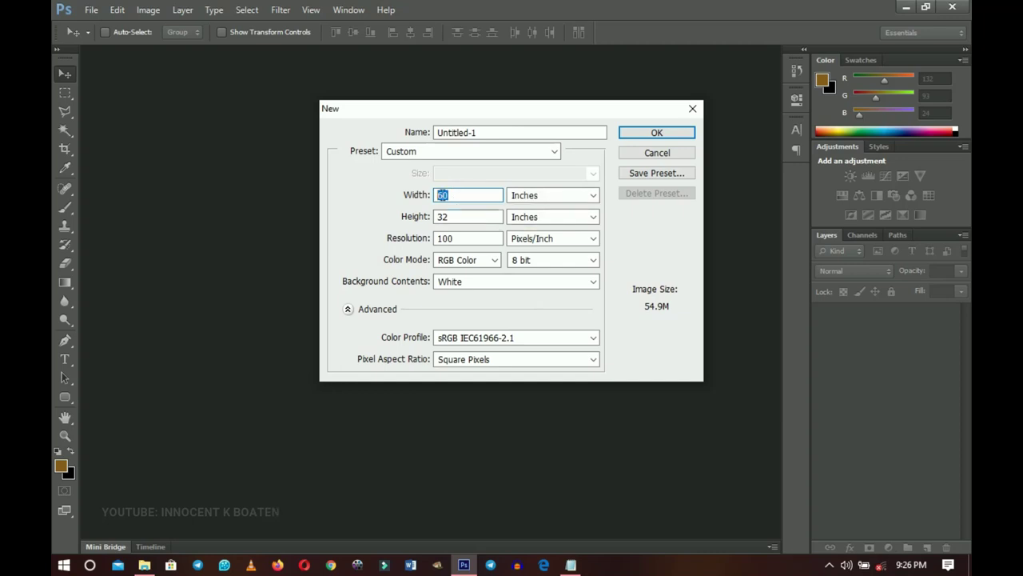
click(464, 213)
click(443, 215)
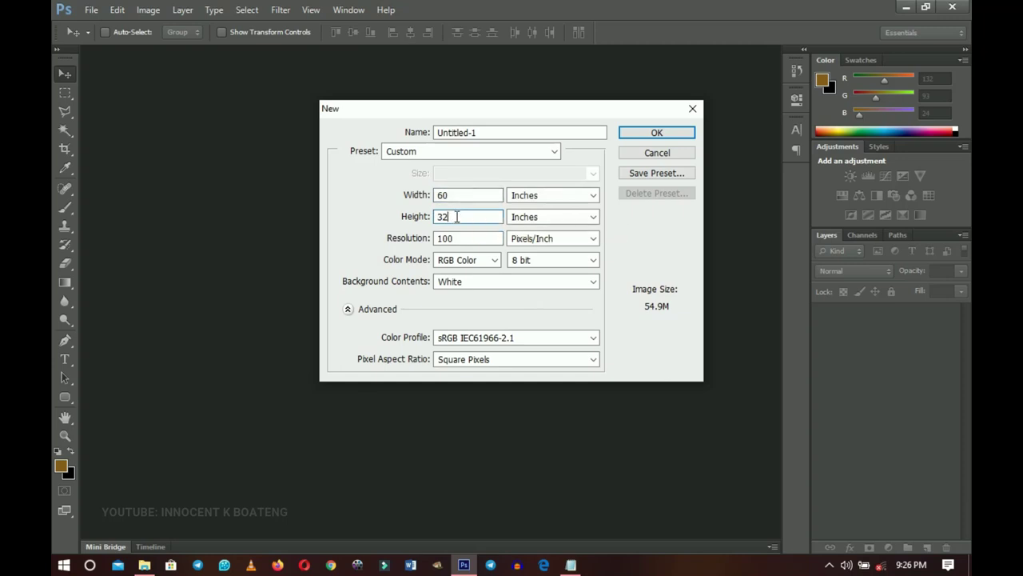
double_click(457, 196)
click(646, 134)
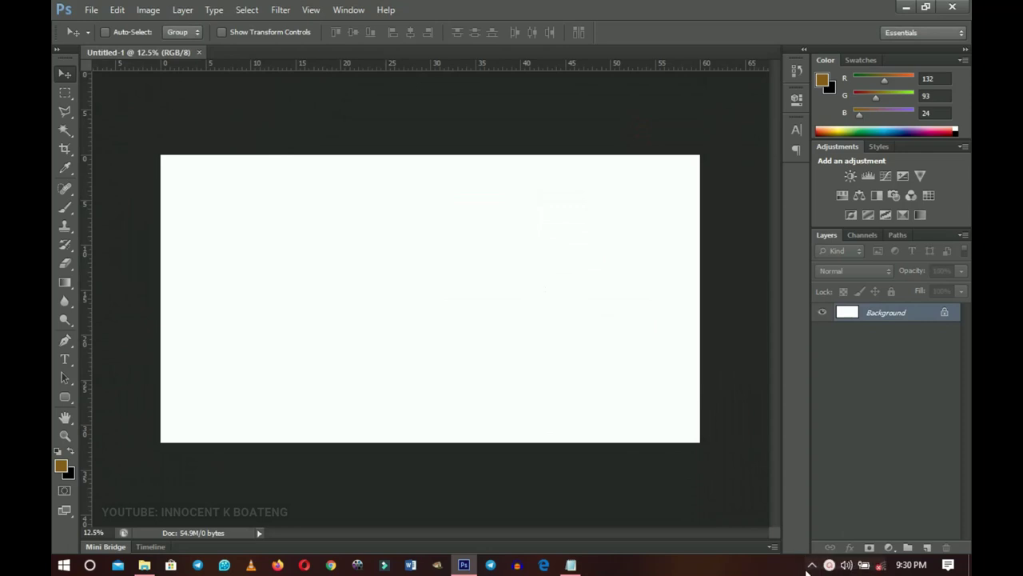
Add a Gradient fill layer above the background using the black-to-dark-slate gradient preset
click(889, 547)
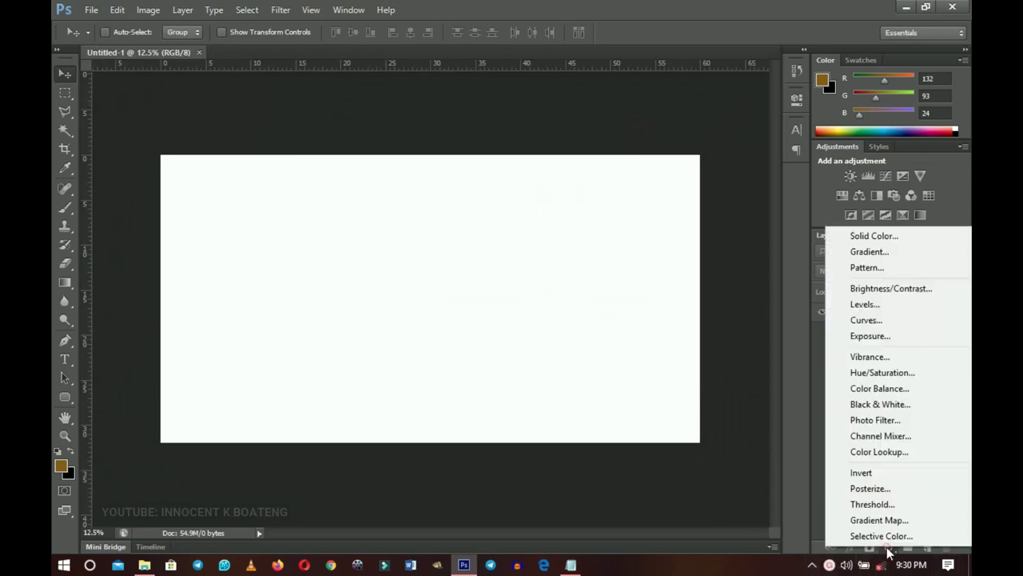
click(873, 254)
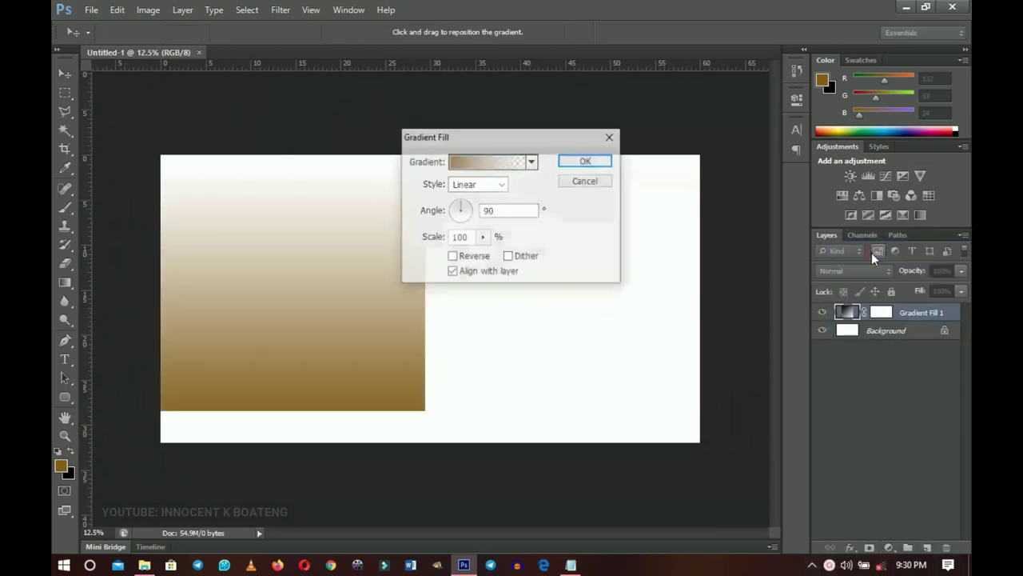
click(489, 163)
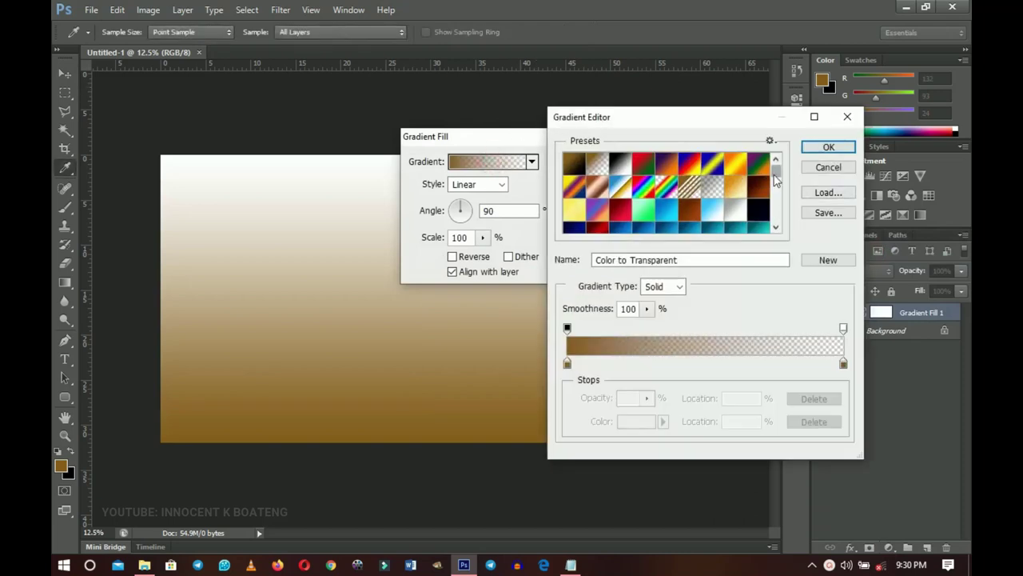
scroll(770, 176, down, 5)
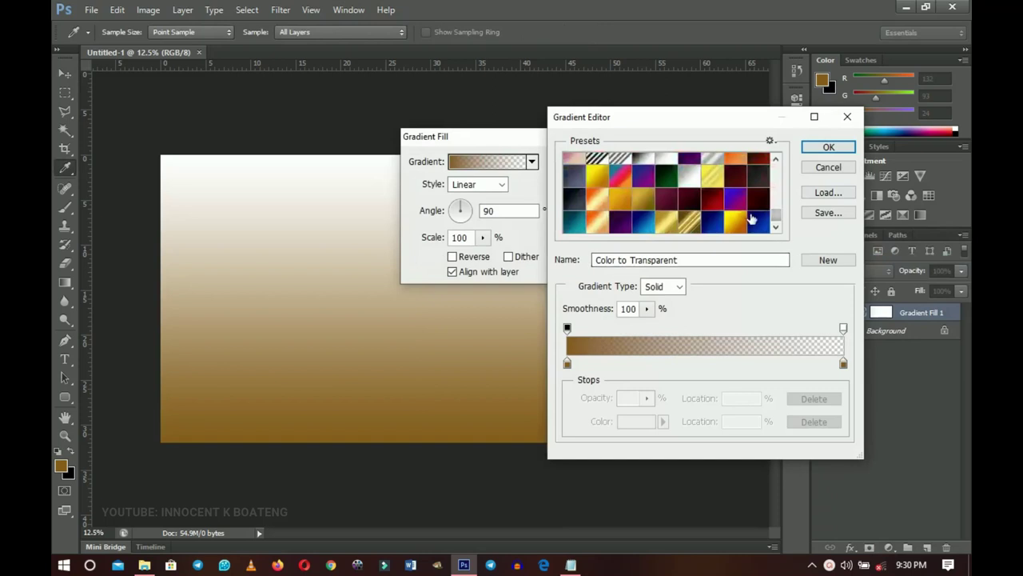
click(572, 206)
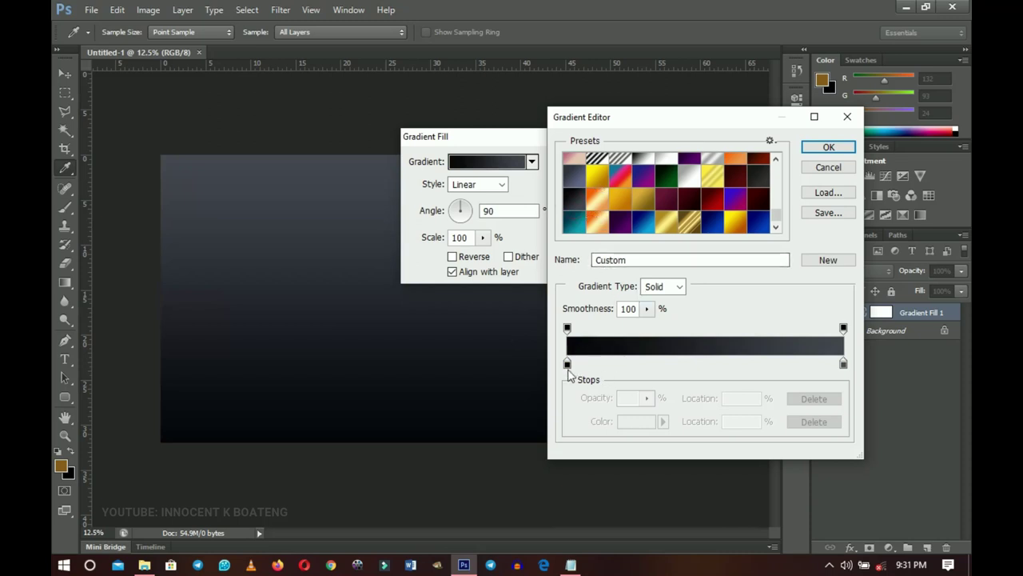
Set the gradient's start stop colour to #05070b and its end stop colour to #434852
click(568, 364)
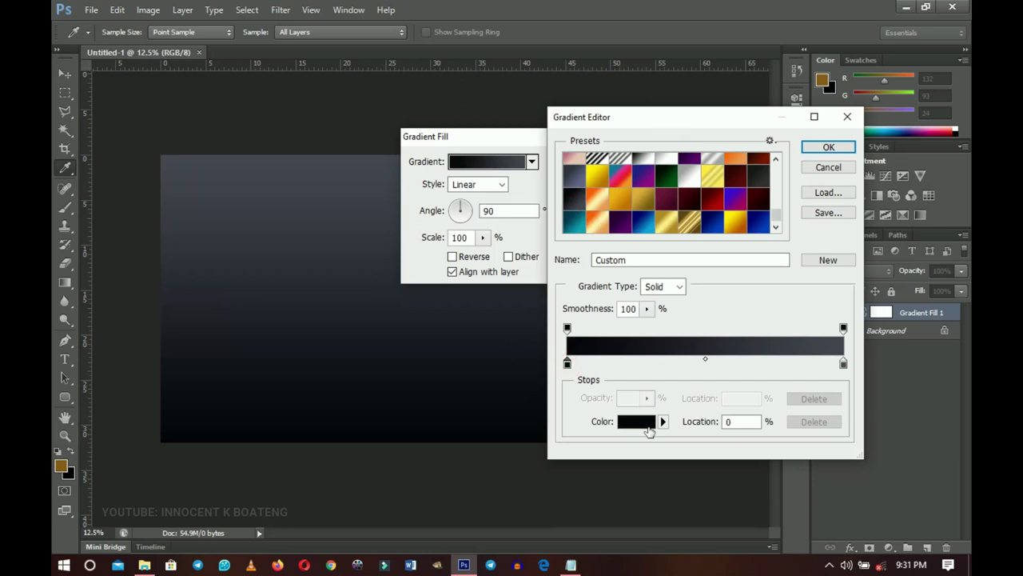
click(640, 422)
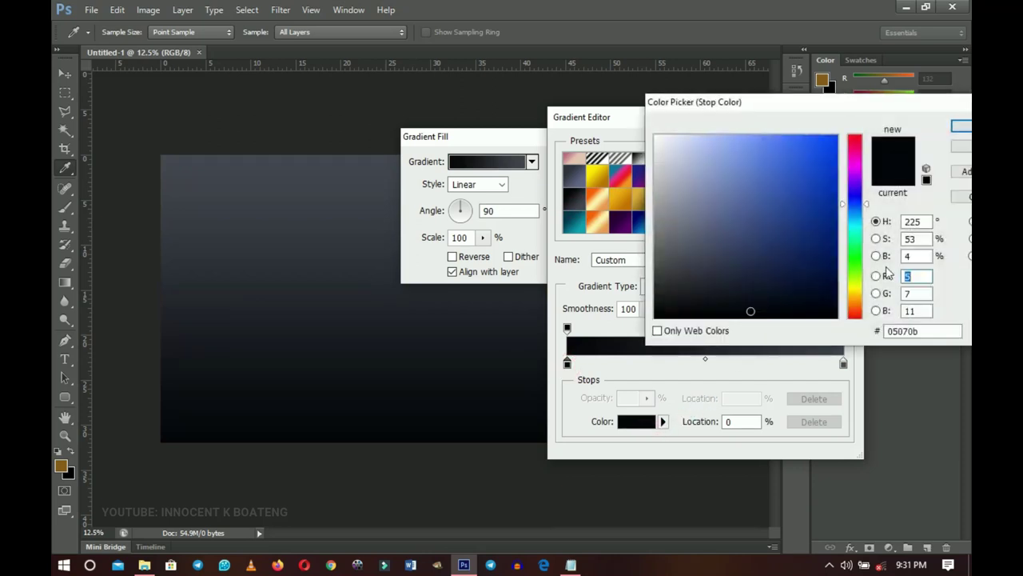
click(939, 330)
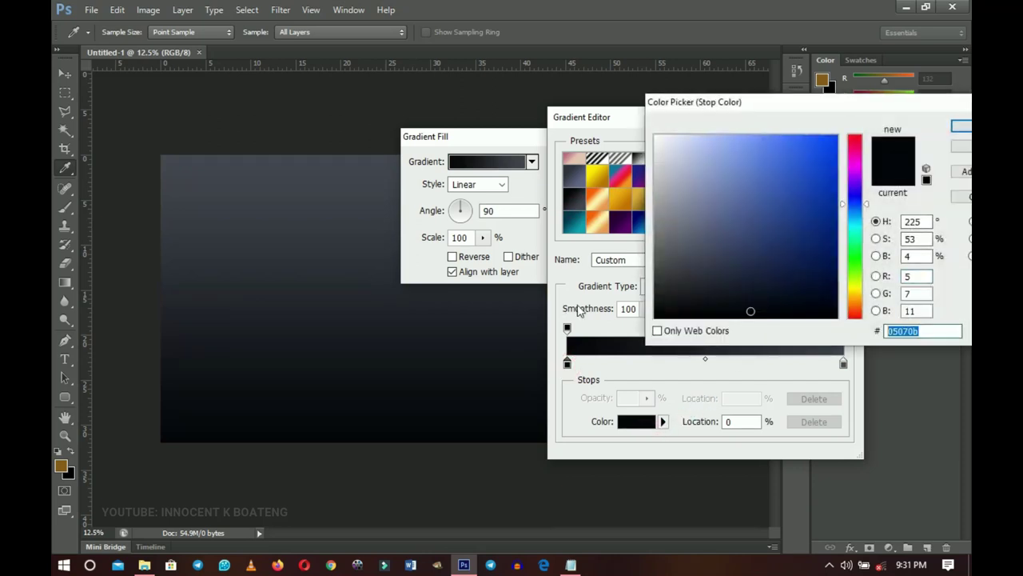
click(962, 125)
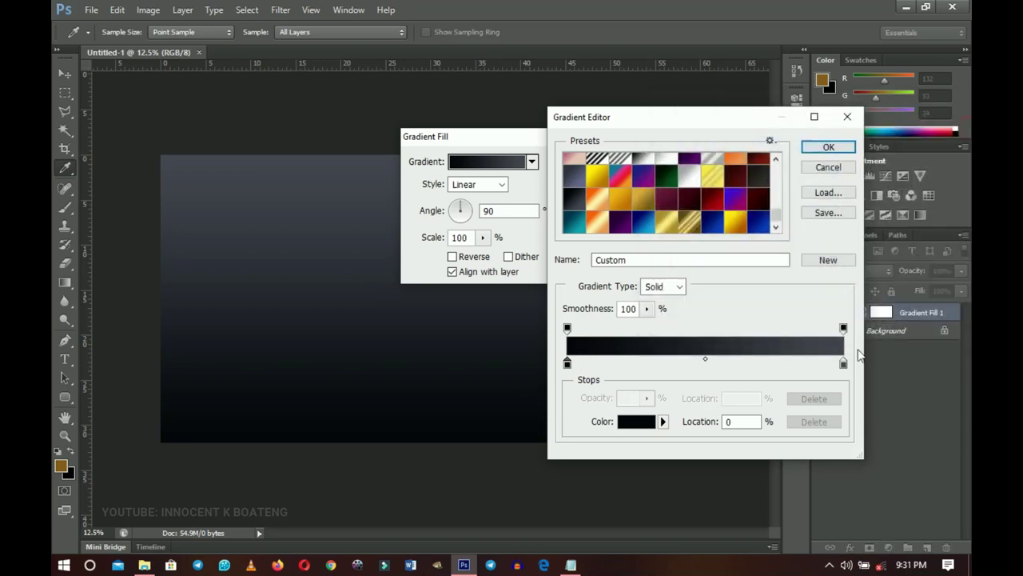
click(844, 364)
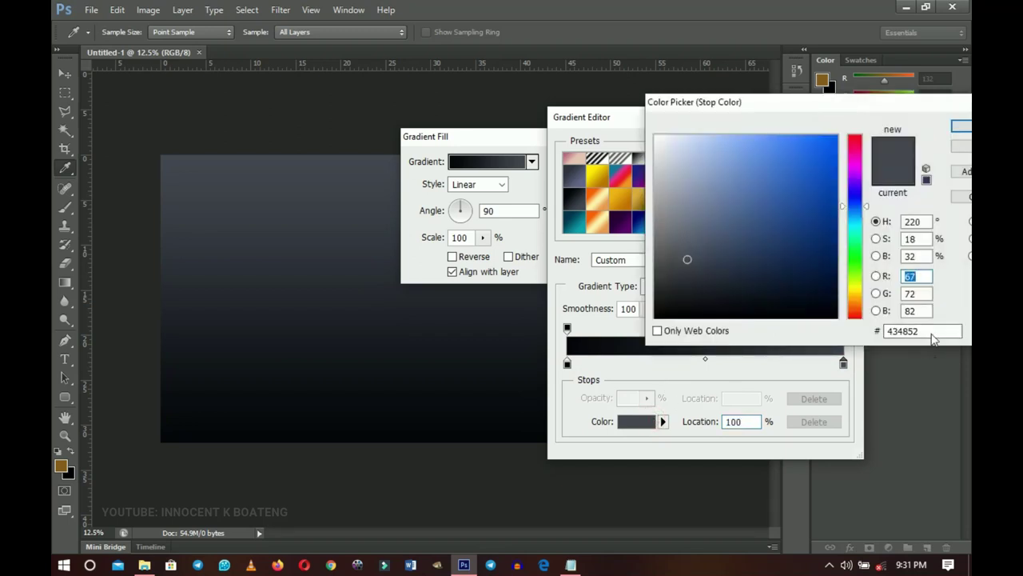
double_click(911, 331)
click(962, 122)
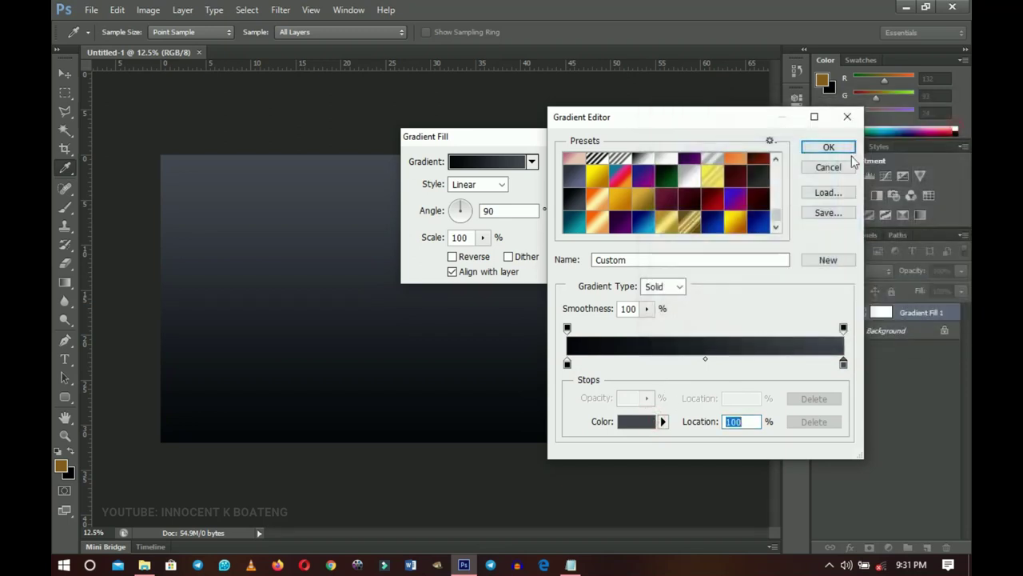
click(828, 147)
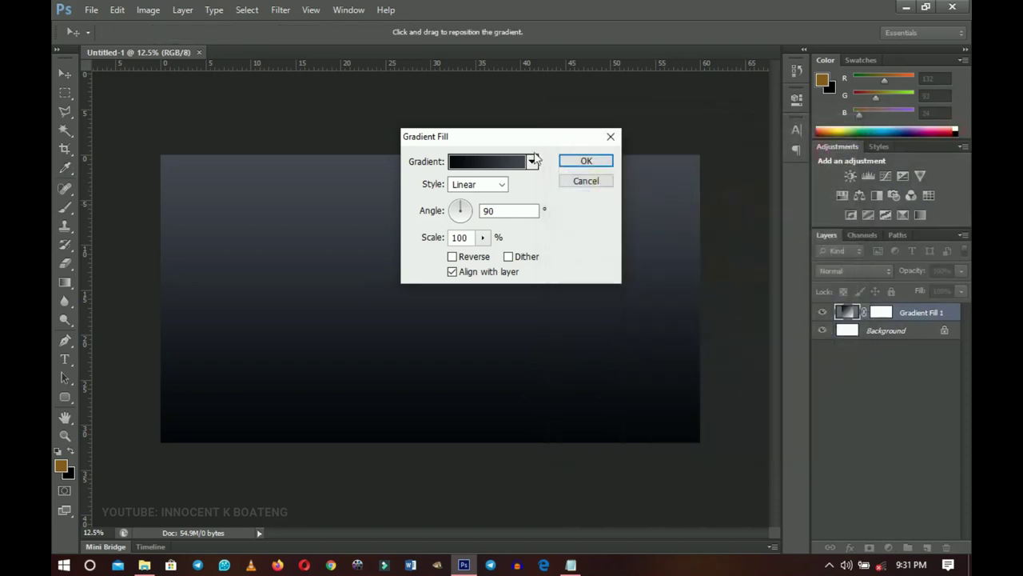
Make the gradient fill Radial and reversed, with its scale at about 169%
click(480, 188)
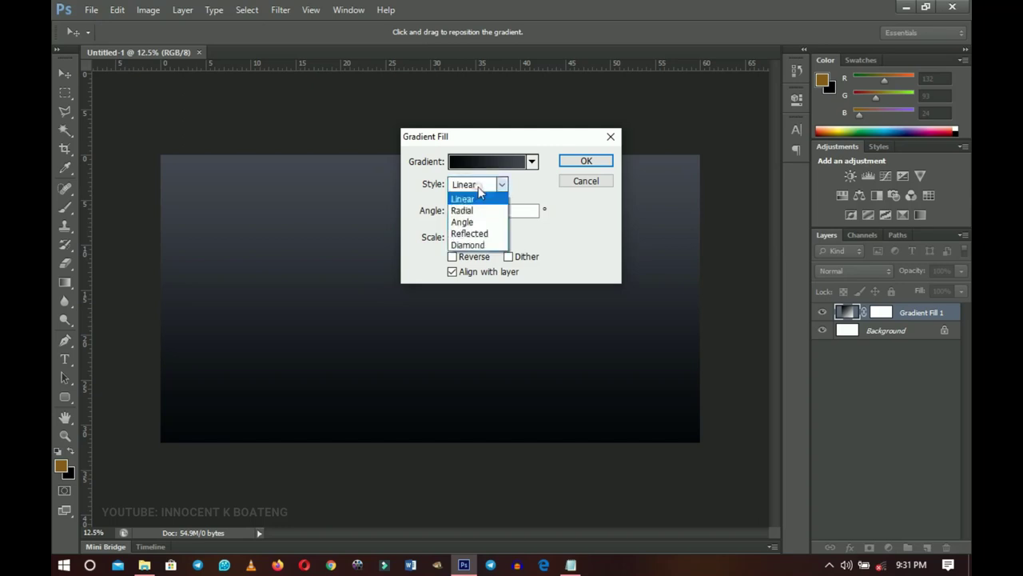
click(475, 211)
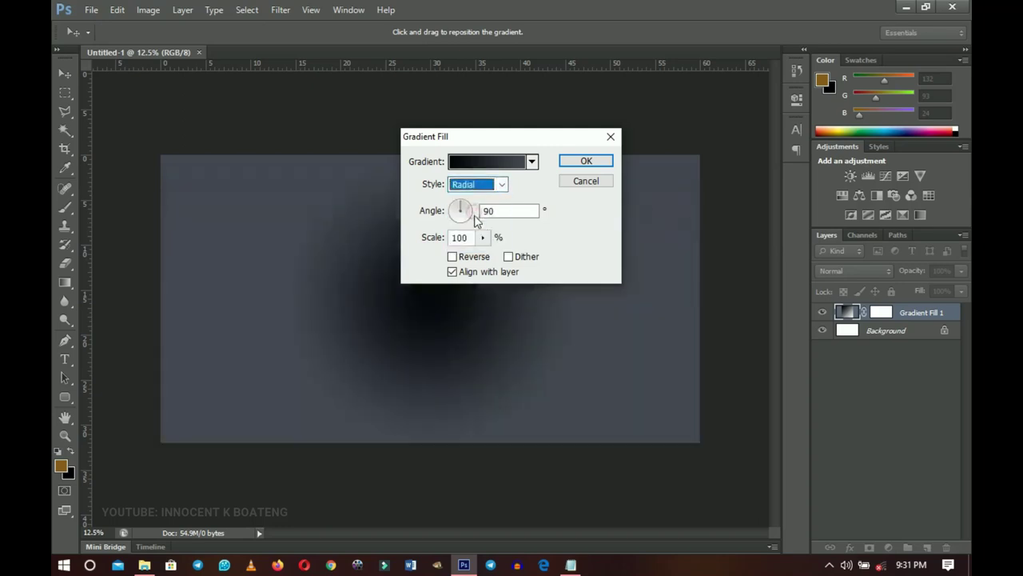
click(453, 257)
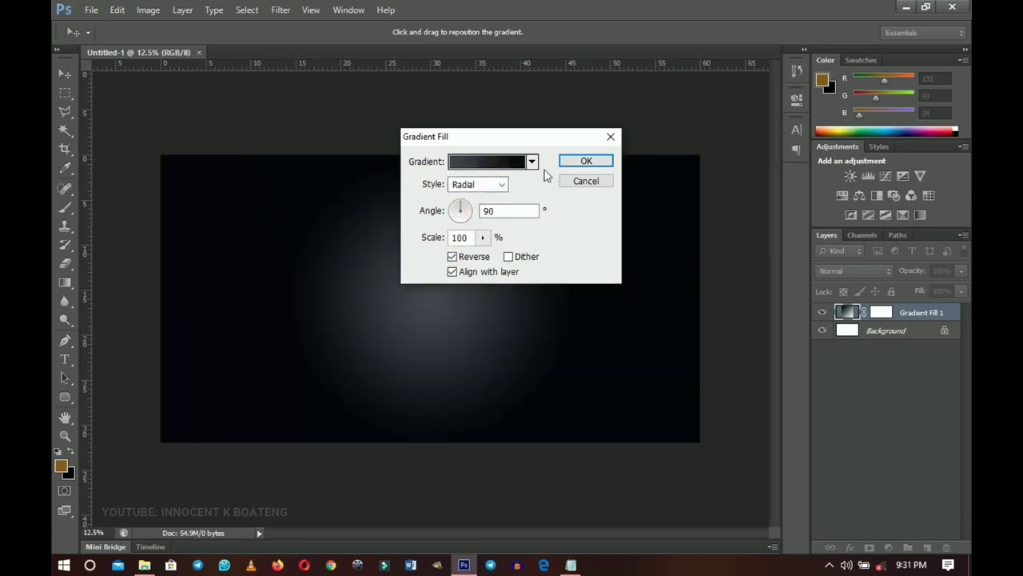
click(482, 238)
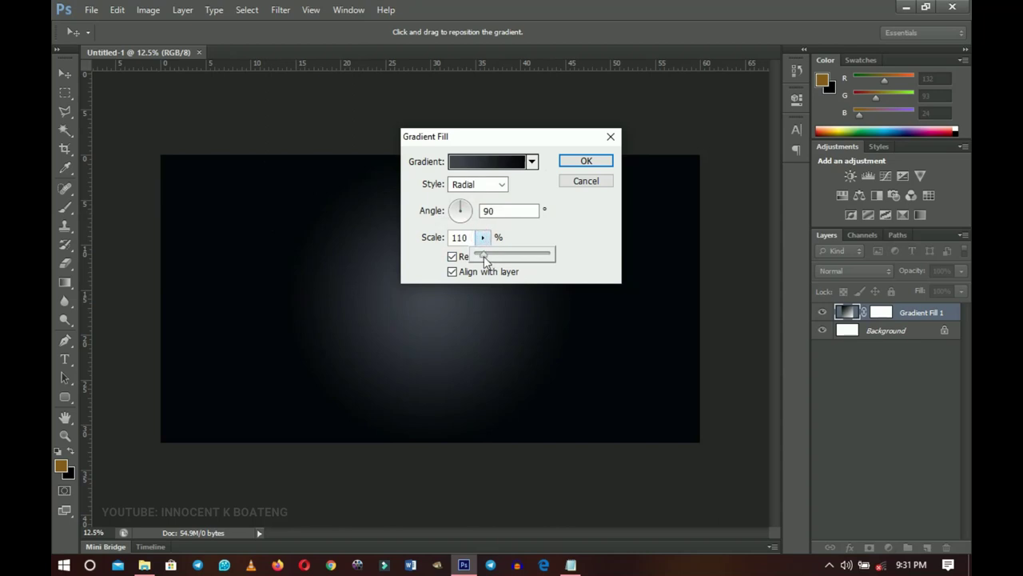
drag(482, 254, 487, 254)
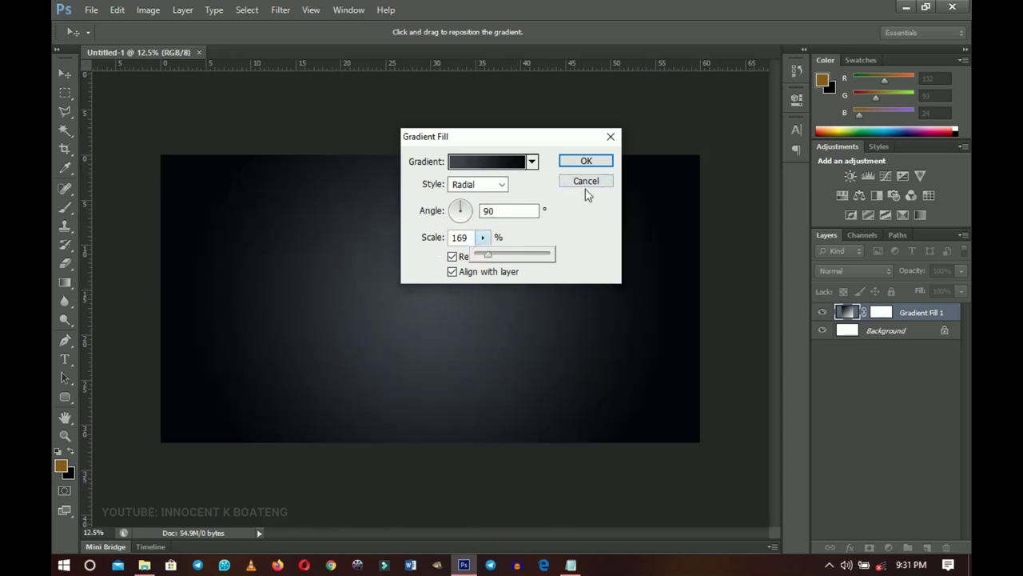
click(586, 161)
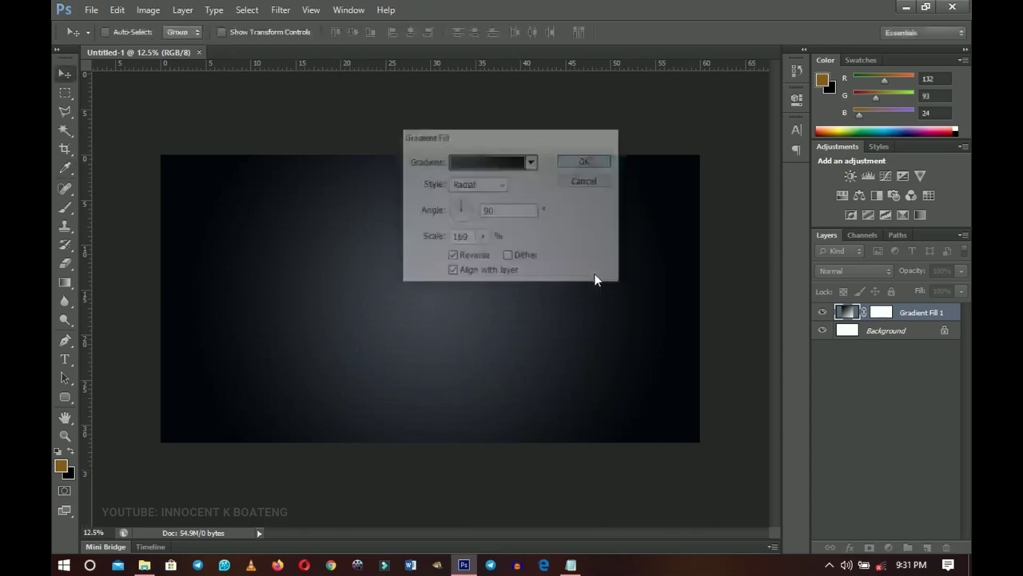
Draw a rectangle about 6784 by 2440 px across the canvas below the upper dark band and fill it with white (#ffffff)
key(u)
drag(66, 397, 144, 390)
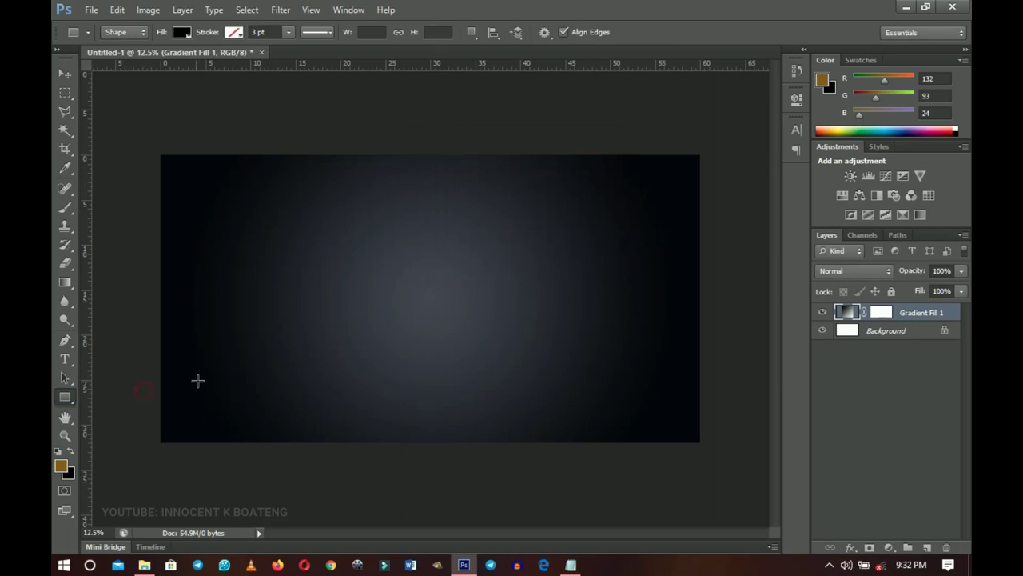
drag(152, 207, 761, 426)
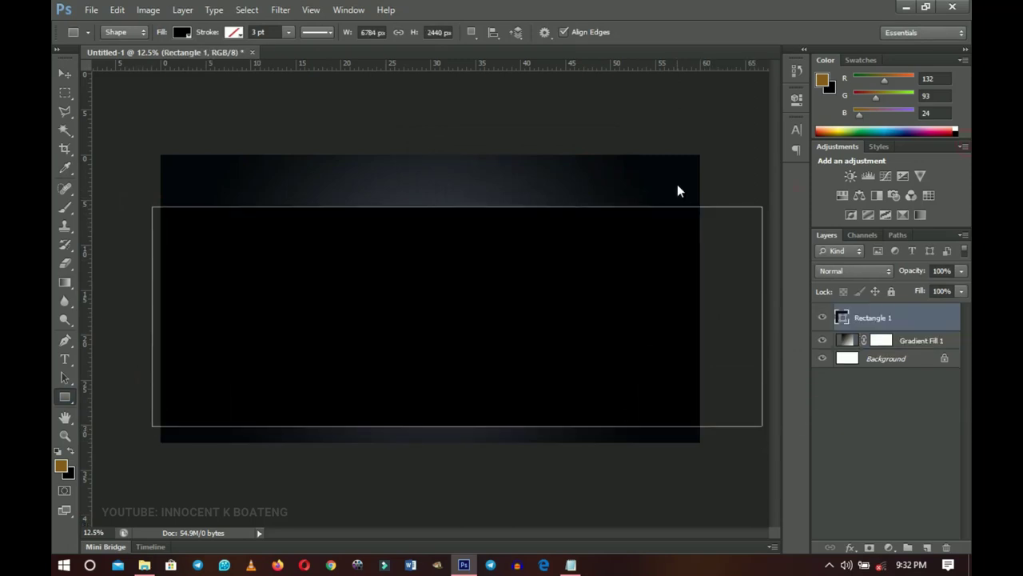
double_click(845, 319)
drag(713, 199, 575, 39)
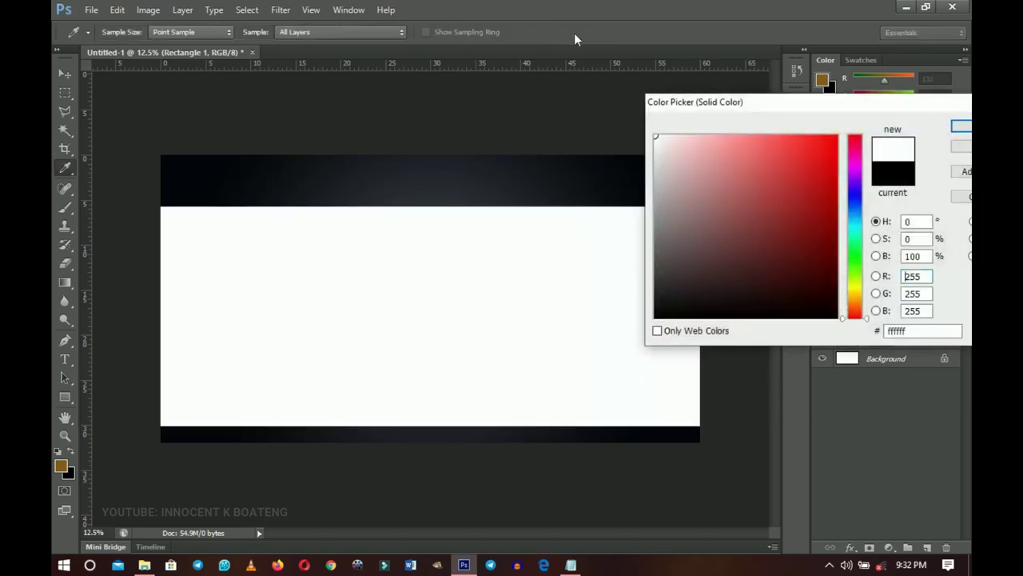
key(Return)
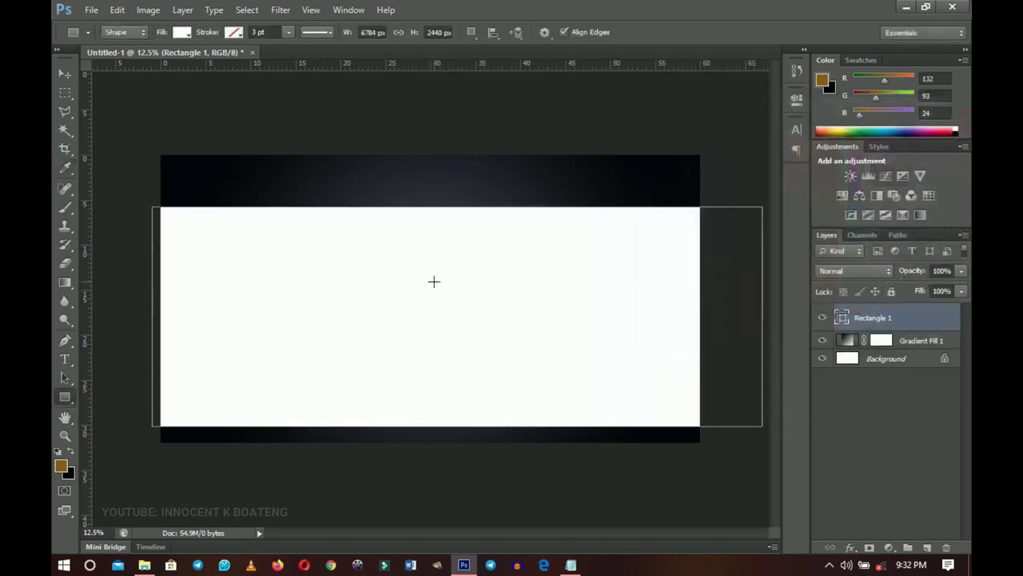
Draw a white rounded rectangle about 2712 by 608 px with a 50 px radius, overlapping the white rectangle's upper edge
right_click(65, 397)
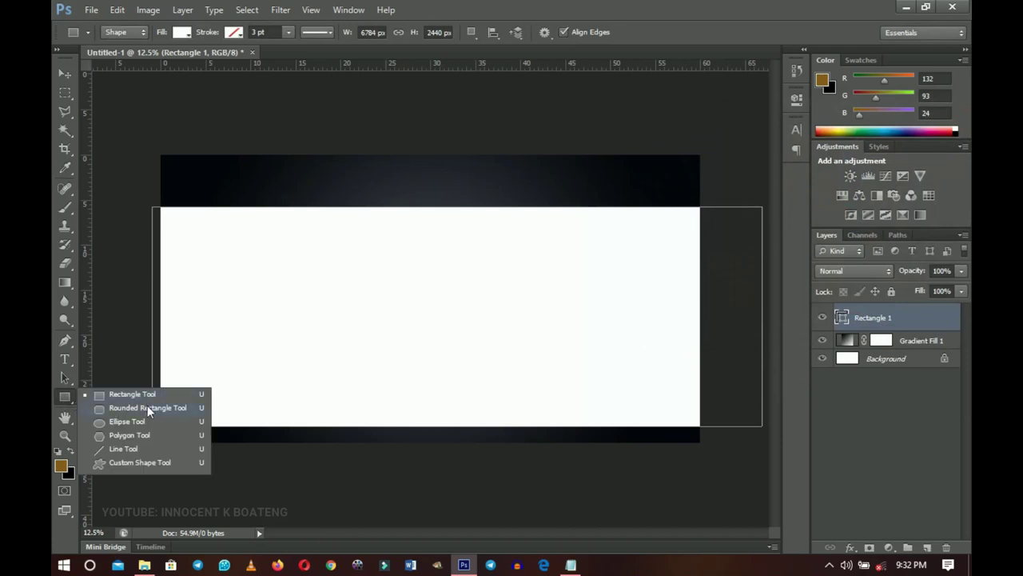
click(148, 406)
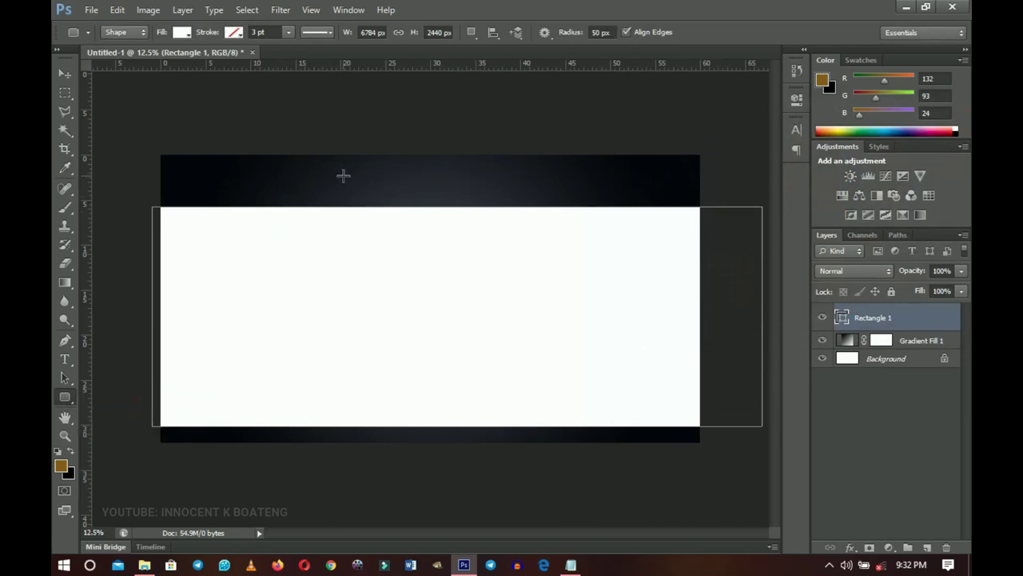
drag(344, 189, 587, 243)
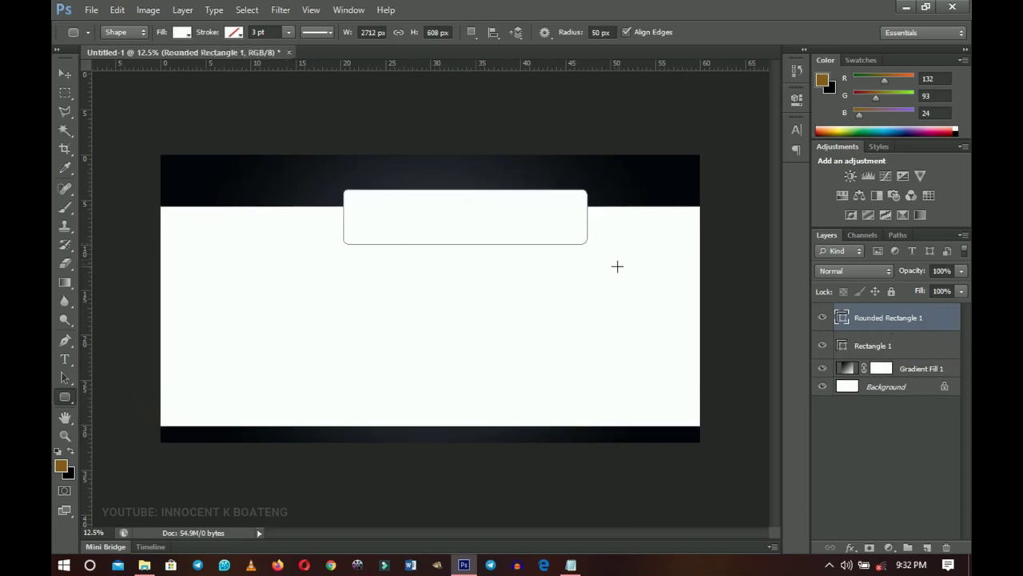
Centre the white rounded rectangle horizontally on the canvas and enlarge it from its centre to span about the 15 to 45 inch ruler marks
key(ctrl+a)
key(v)
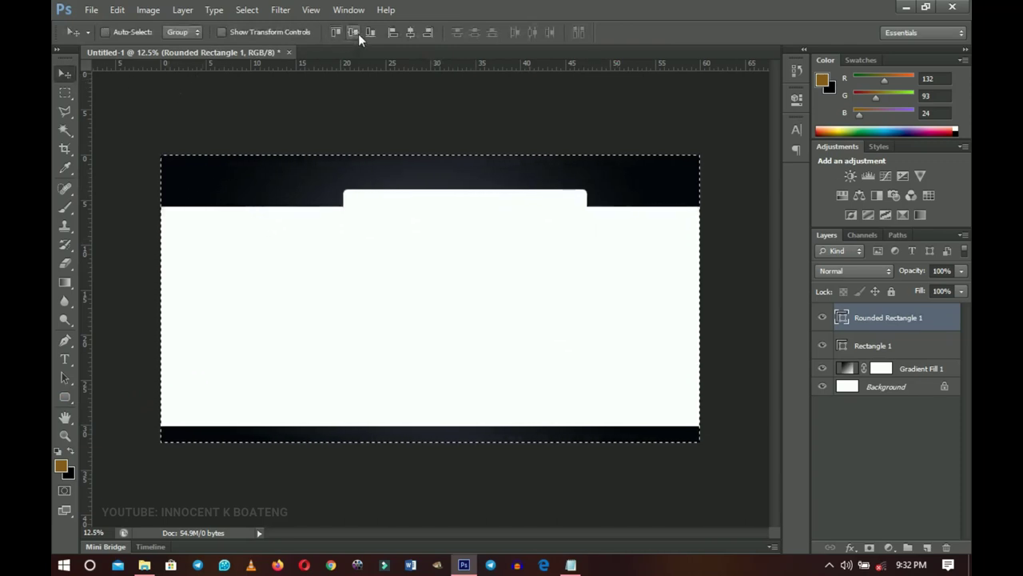
click(410, 32)
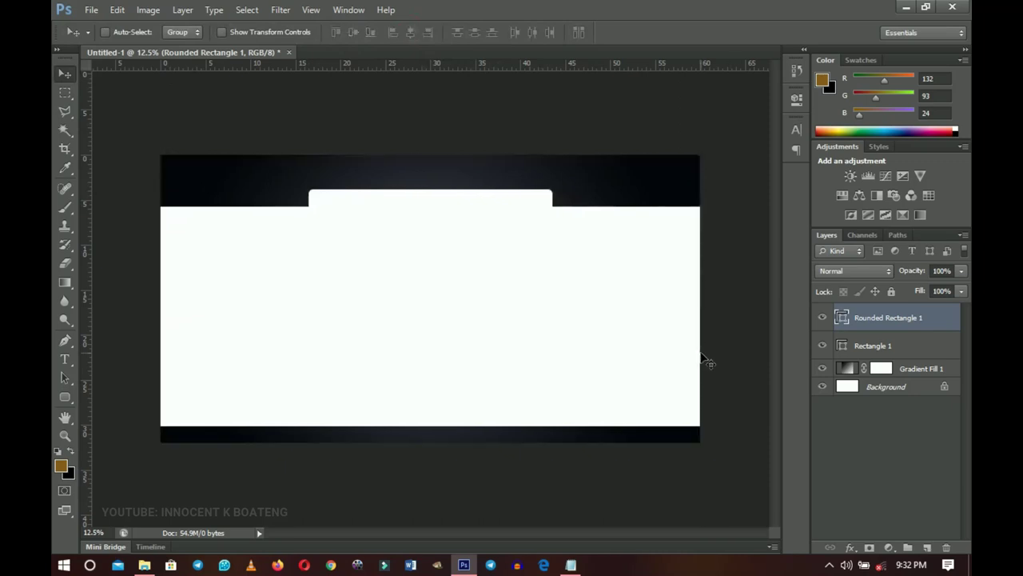
key(ctrl+t)
drag(552, 216, 558, 247)
key(Return)
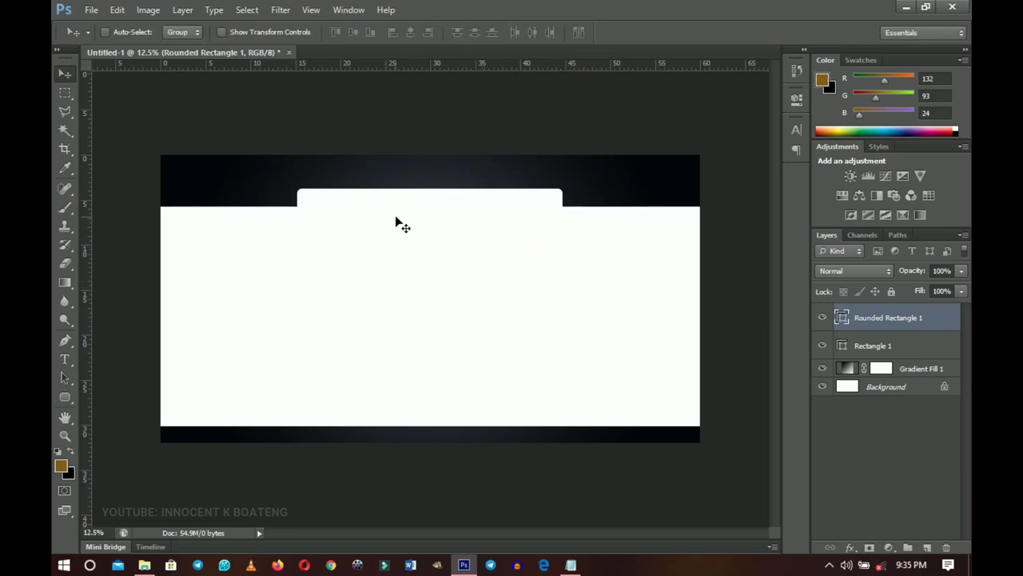
Add two vertical guides to the canvas, at 25% and 75%
click(311, 10)
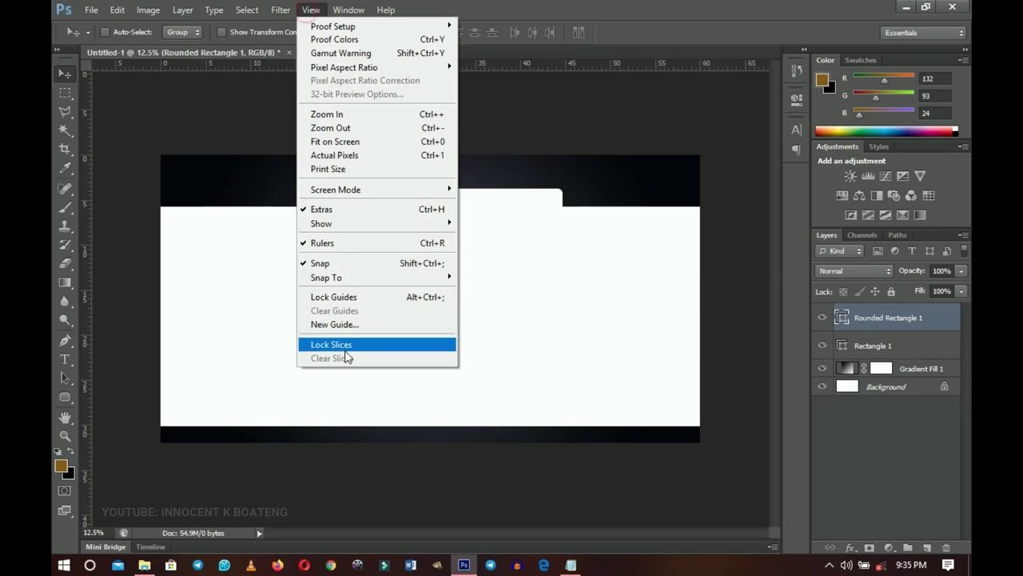
click(352, 325)
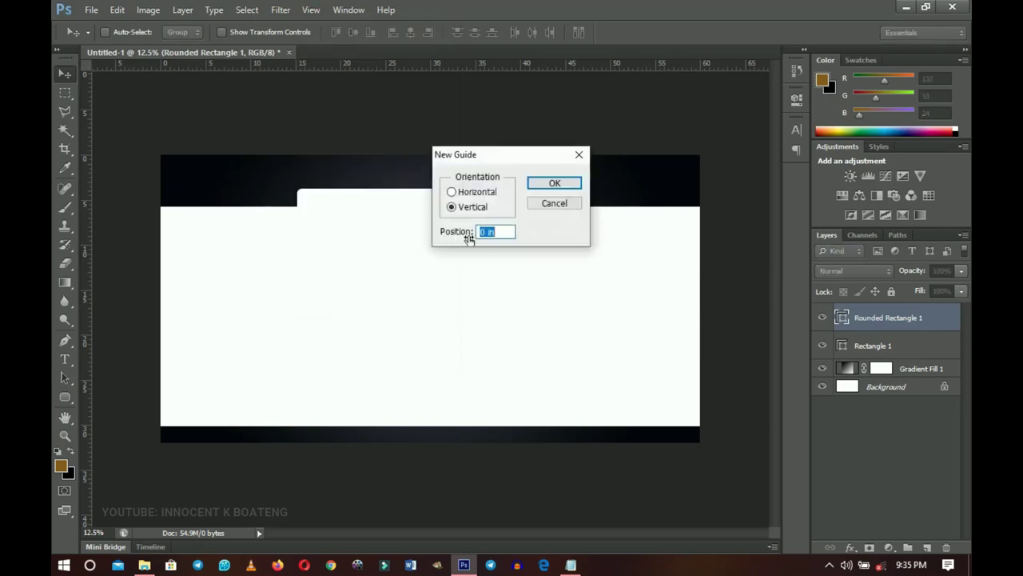
text(25%)
key(Return)
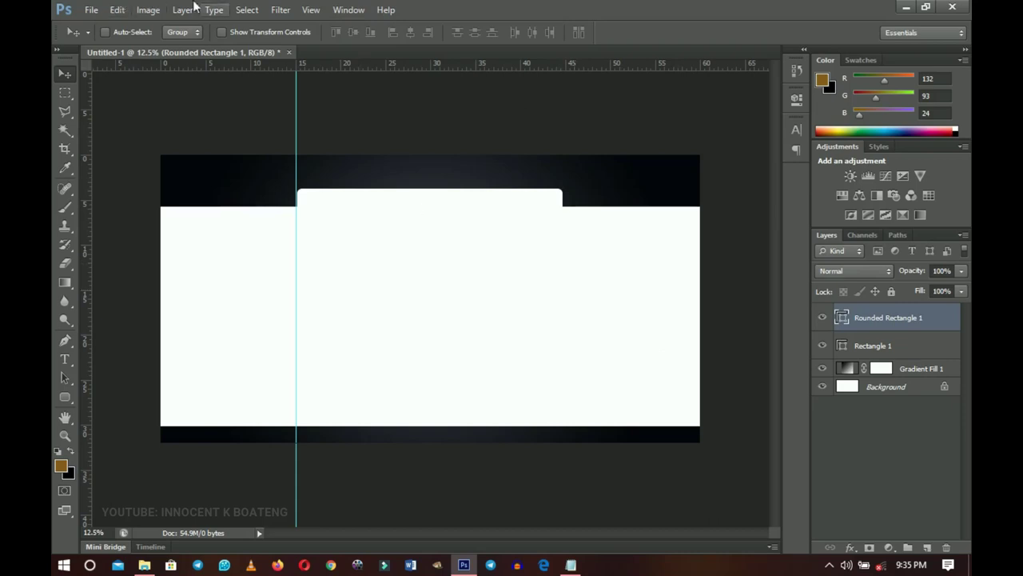
click(311, 9)
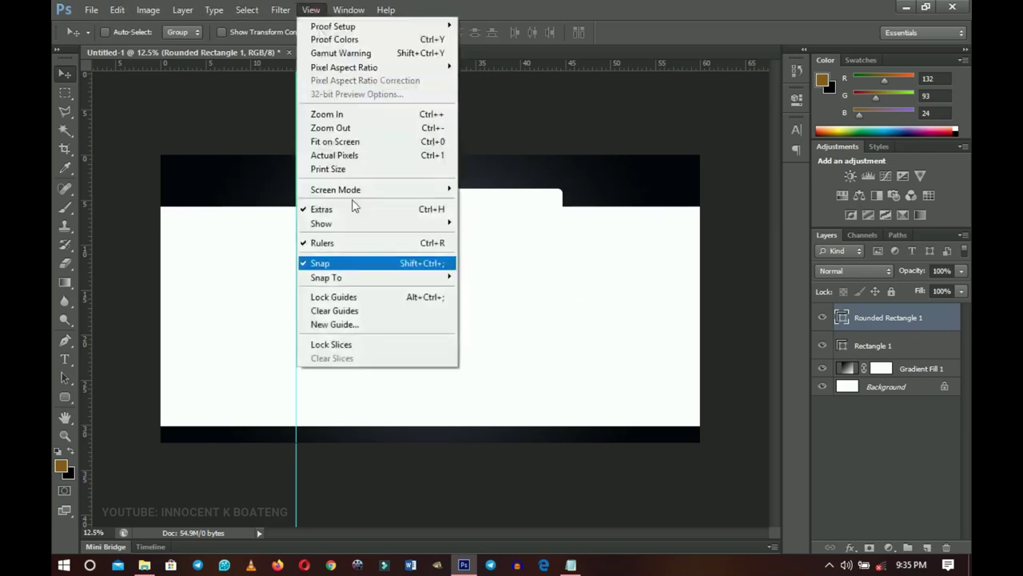
click(347, 324)
text(75%)
key(Return)
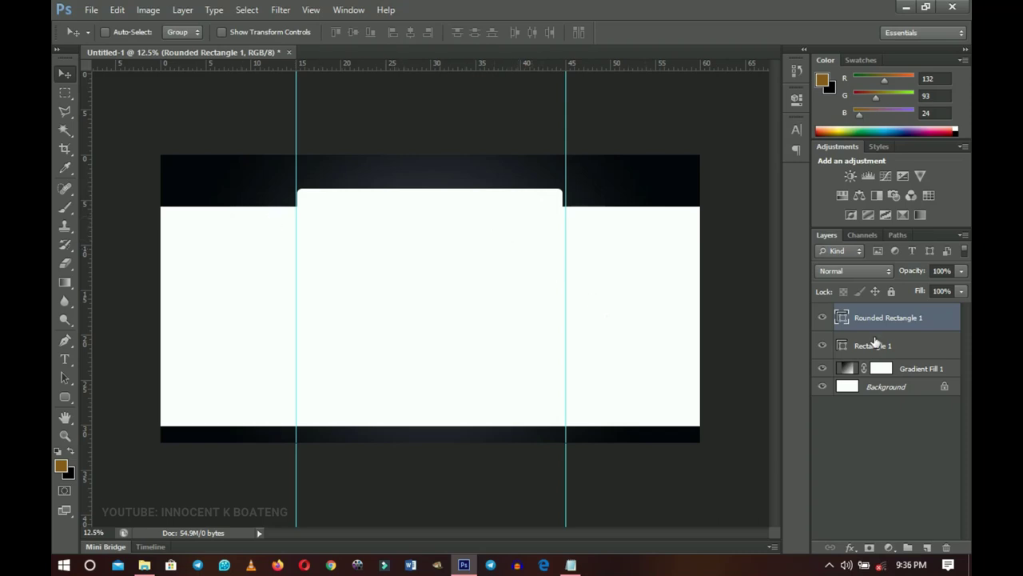
Put the rounded rectangle layer beneath the white rectangle, and draw a rounded rectangle about 1320 by 2256 px in the banner's left quarter above both
drag(884, 327, 877, 352)
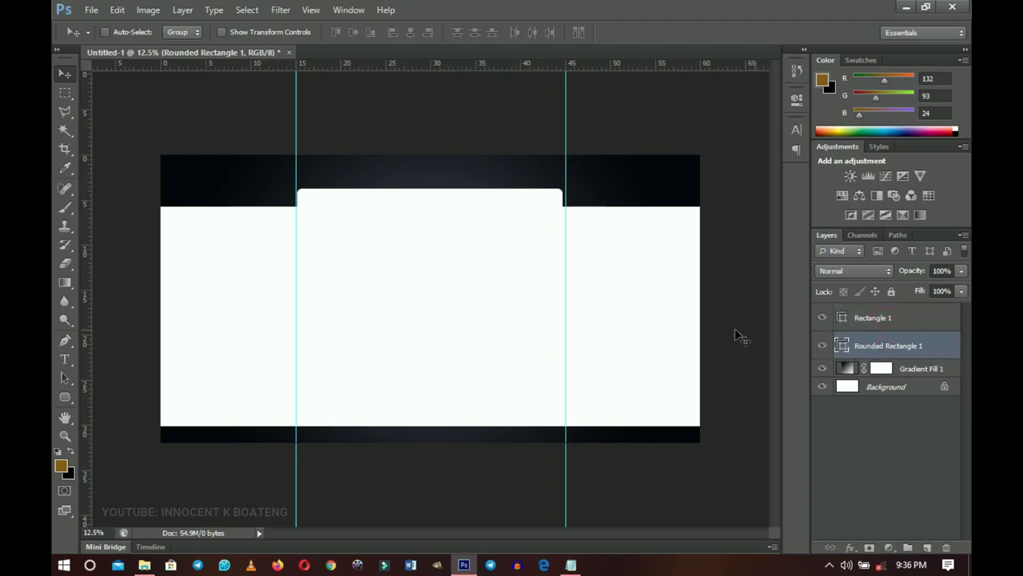
click(908, 319)
click(65, 398)
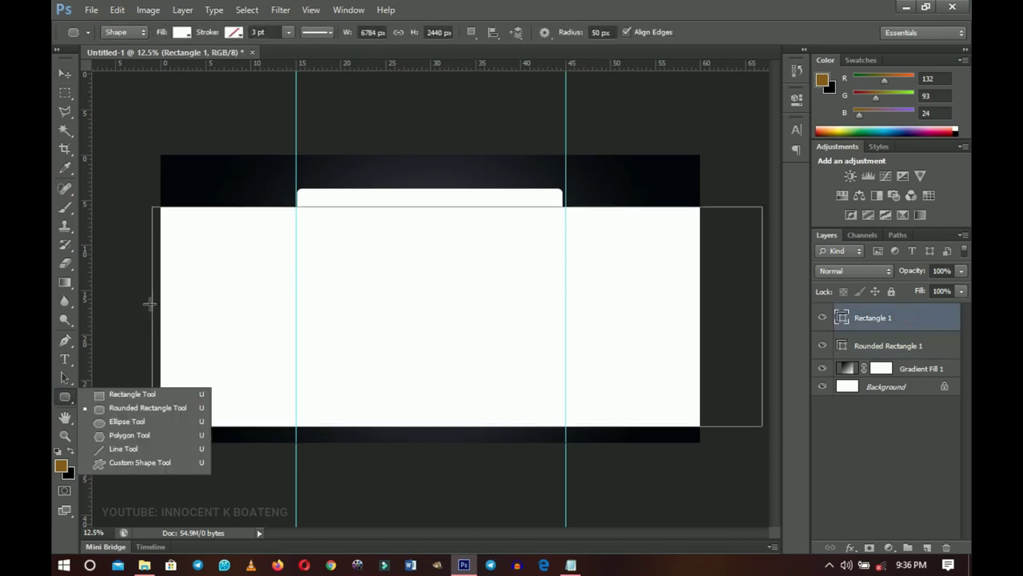
click(150, 407)
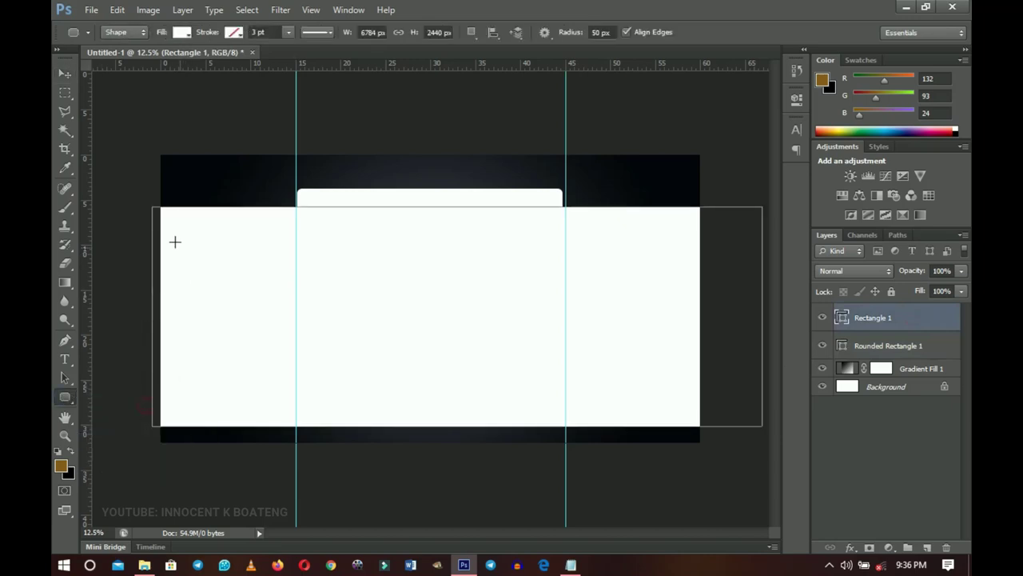
drag(170, 216, 287, 418)
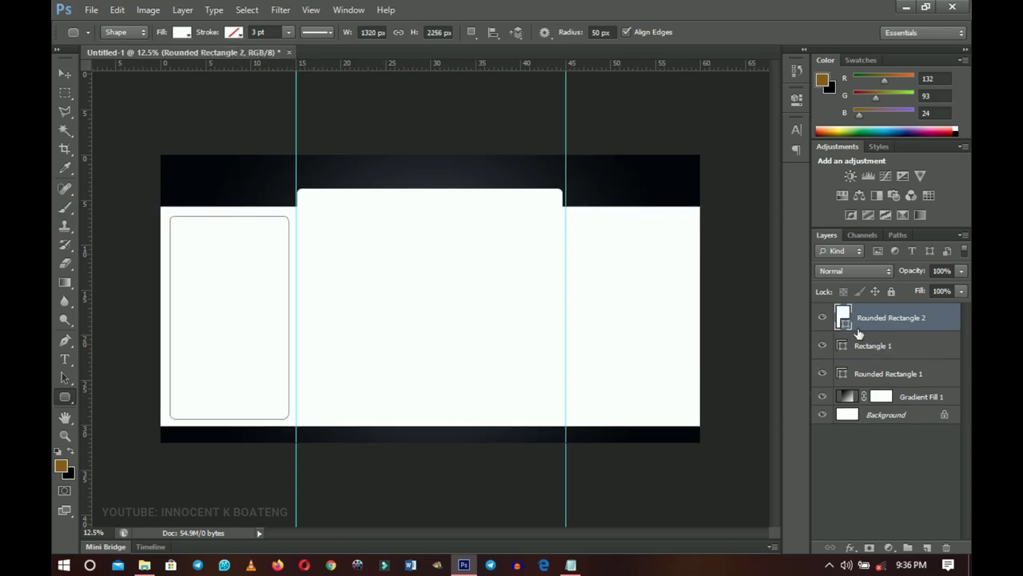
Fill the left rounded rectangle with the dark colour #0c0e12 sampled from the banner's upper band
key(v)
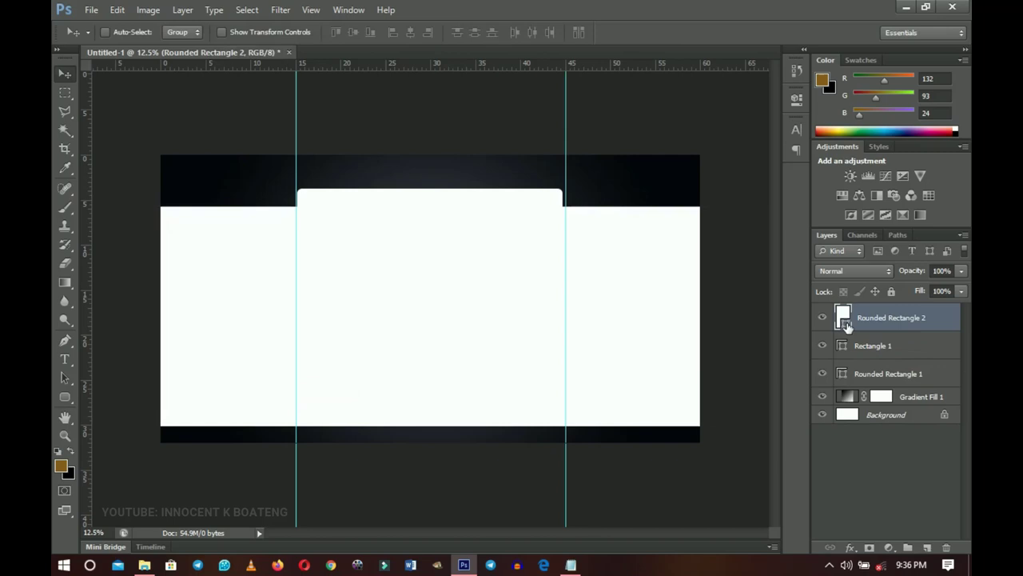
double_click(847, 326)
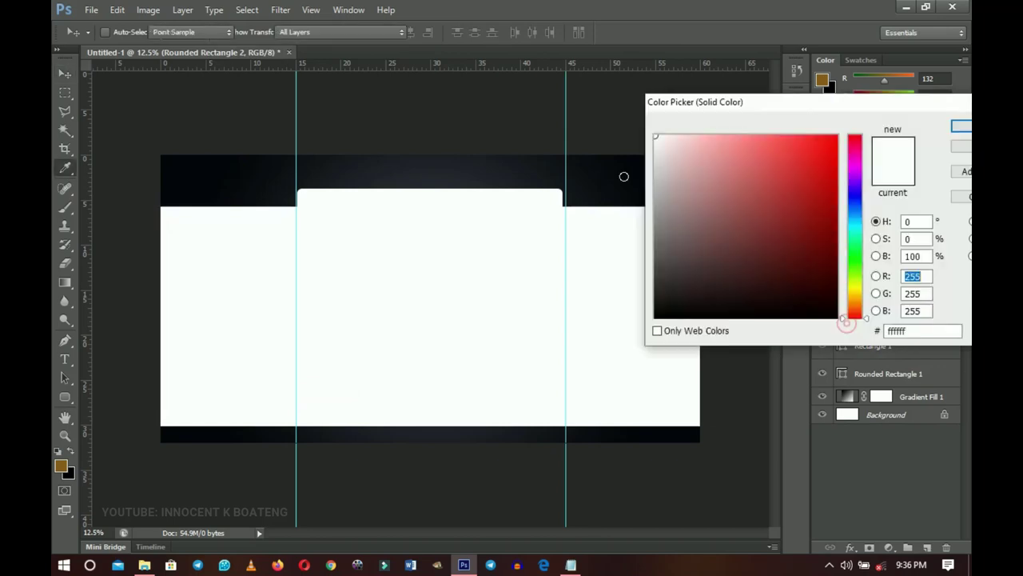
click(601, 183)
key(Return)
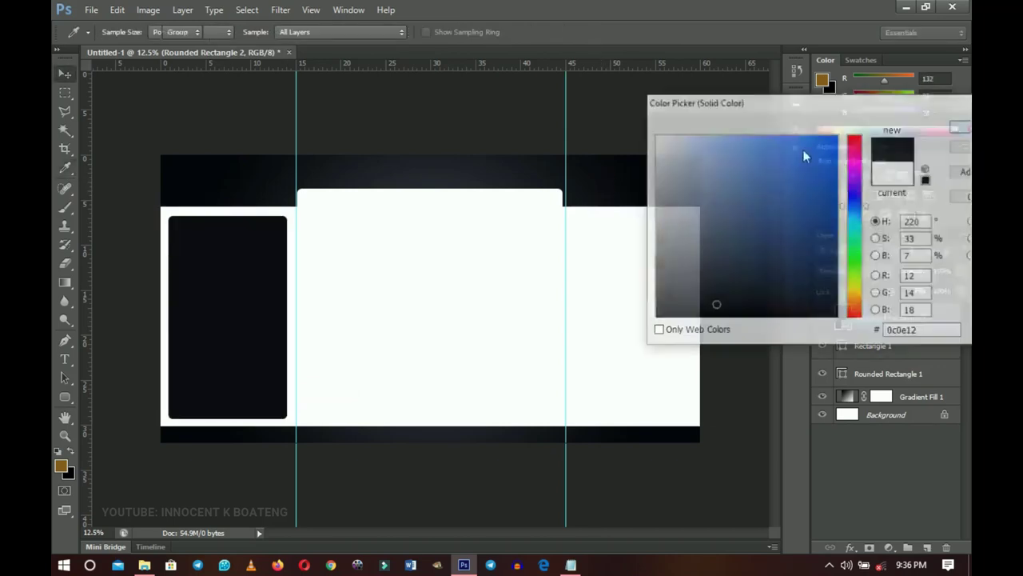
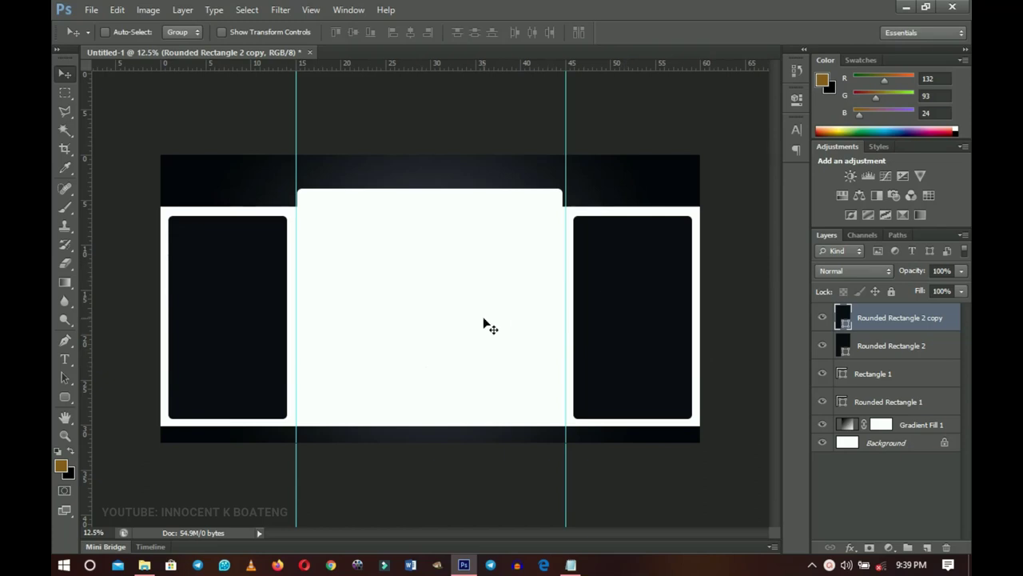
Place the perfumee image from the Perfume Banner folder in the middle of the banner, scaled to about 86%
click(144, 565)
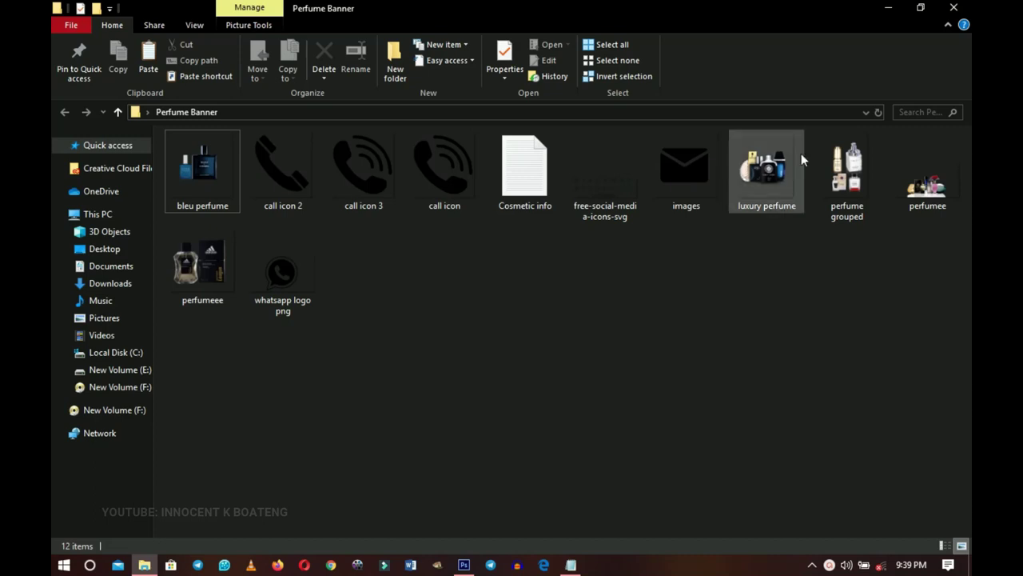
click(771, 182)
drag(936, 196, 461, 361)
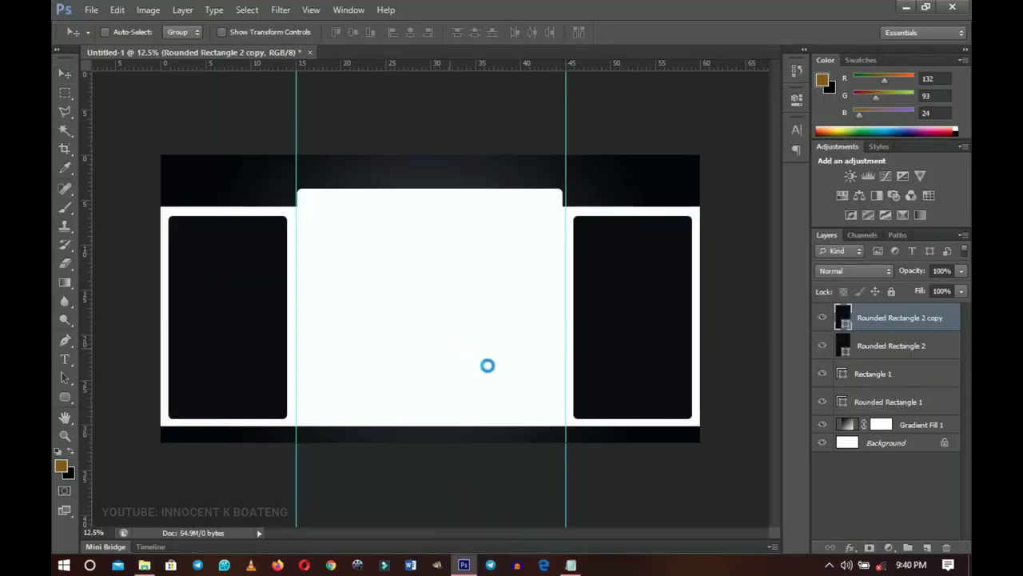
drag(522, 385, 518, 343)
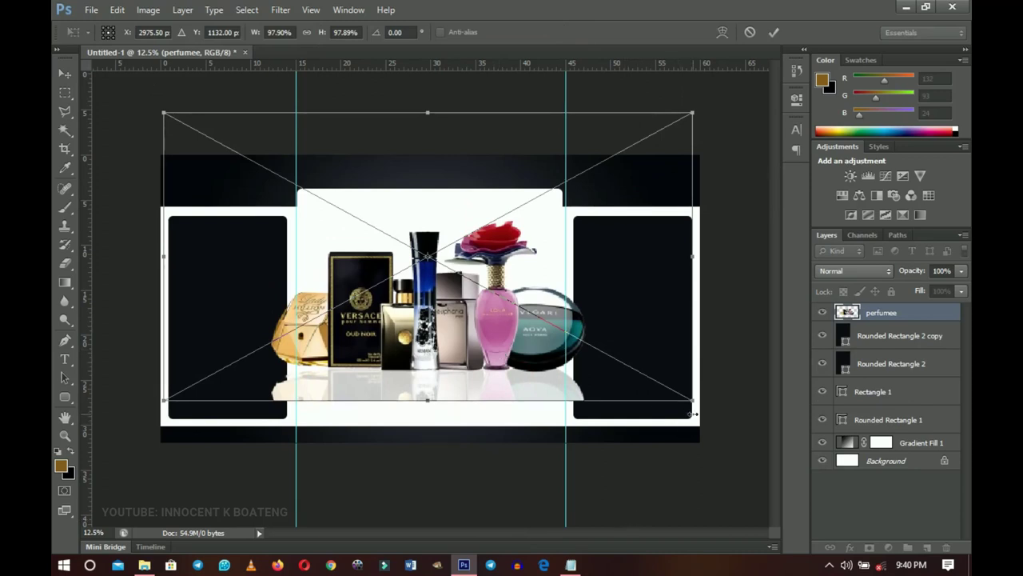
drag(694, 404, 658, 392)
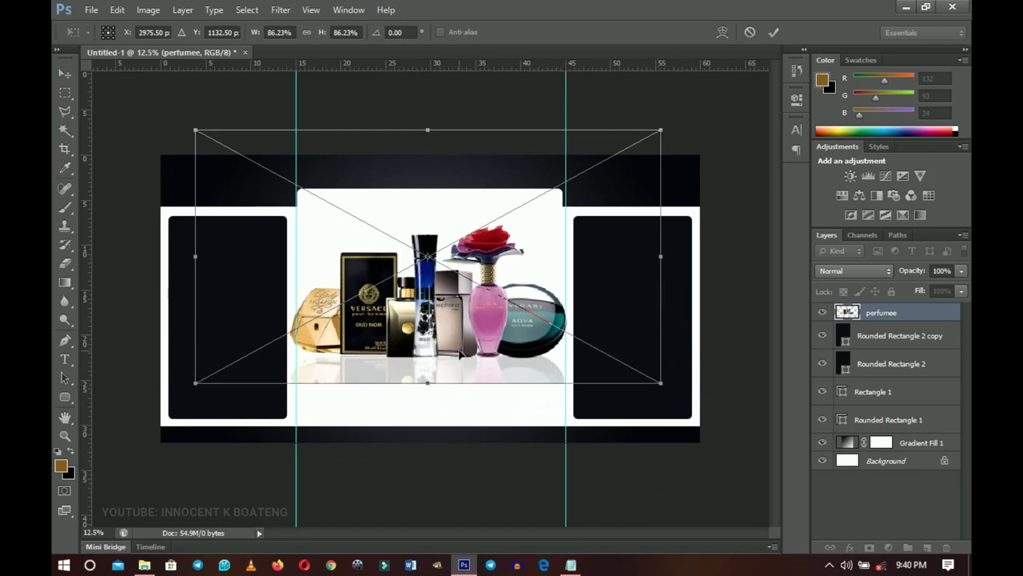
key(Return)
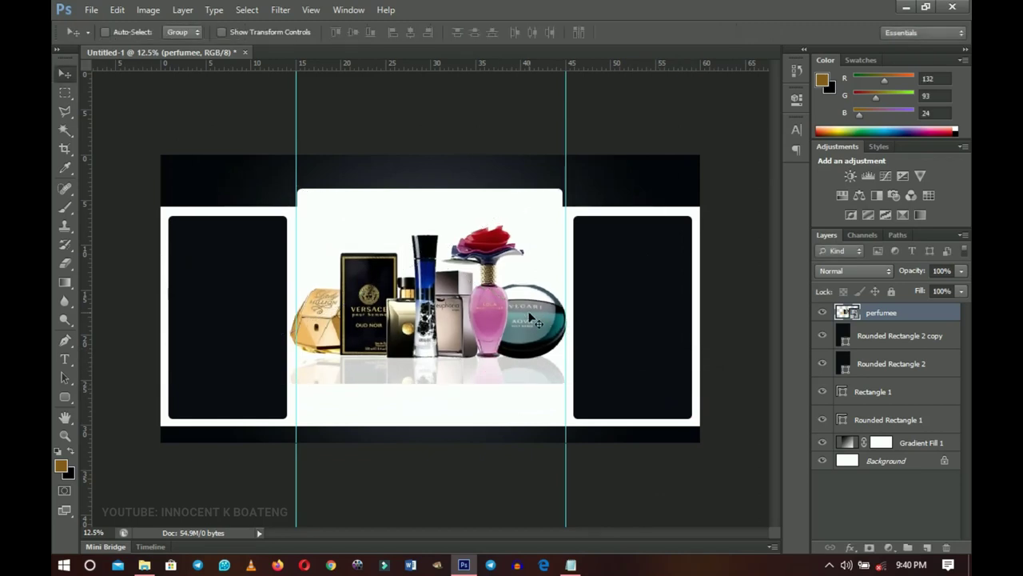
Move the perfumee image down until its reflection nearly reaches the lower edge of the white rectangle
drag(521, 296, 521, 330)
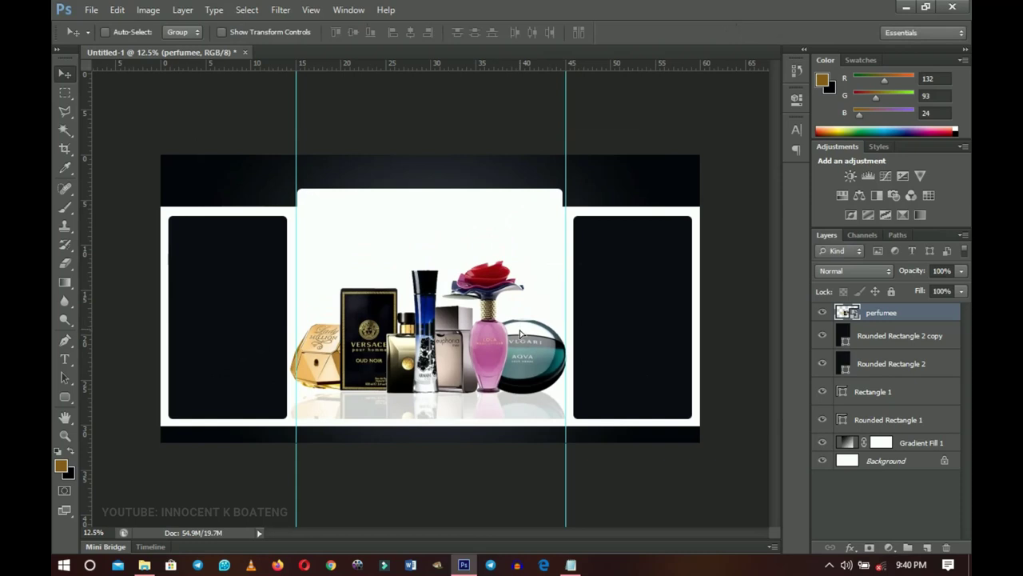
key(shift+Down)
key(shift+Down)
key(shift+Down)
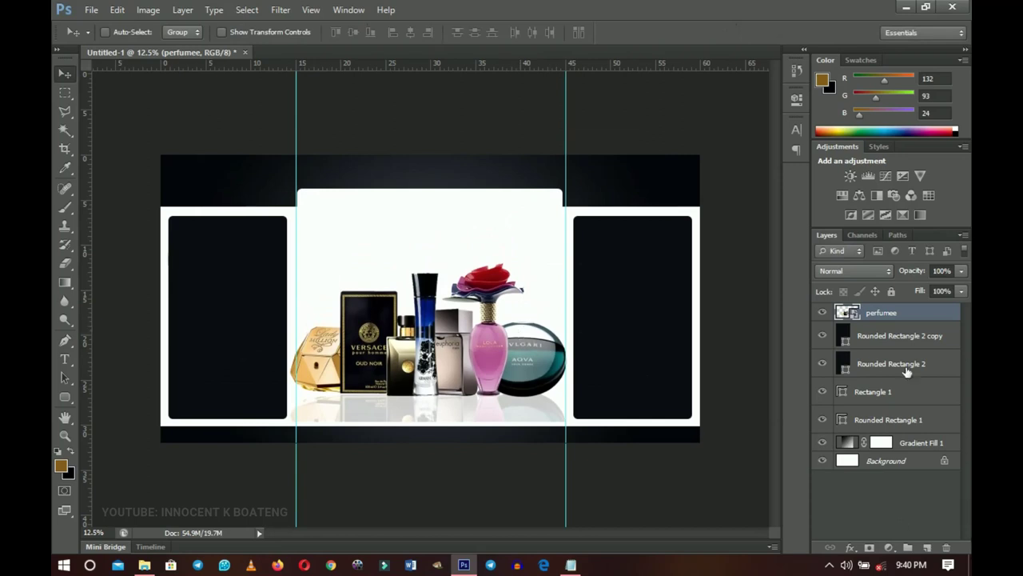
Move the perfumee layer directly above Rectangle 1 and clip it to that rectangle with a clipping mask
drag(888, 319, 877, 385)
right_click(878, 375)
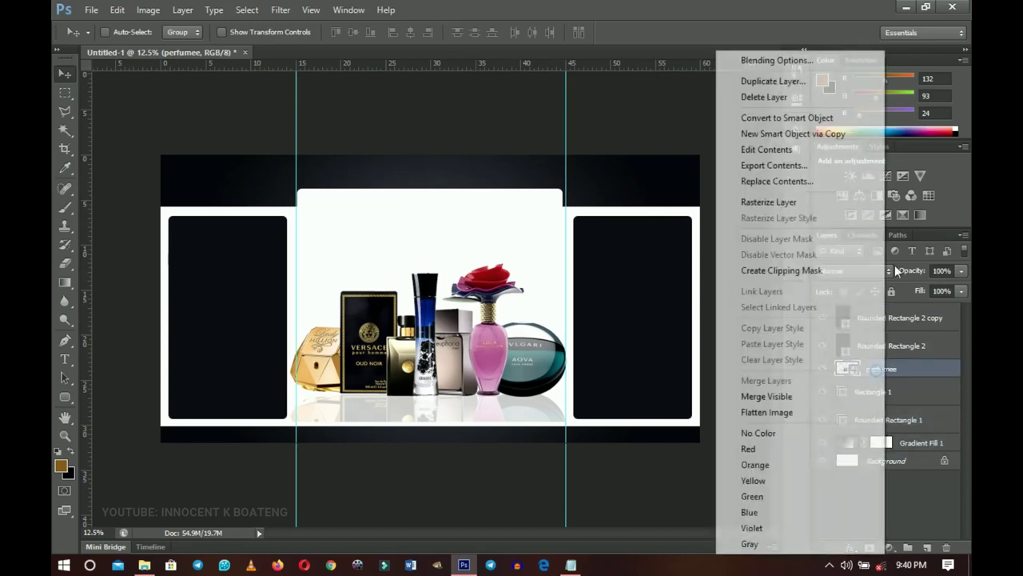
click(781, 270)
Fine-tune the clipped perfumee image's vertical position so its reflection sits just above the white rectangle's lower edge
mouse_move(530, 281)
mouse_down()
mouse_move(525, 325)
mouse_move(535, 264)
mouse_move(538, 286)
mouse_up()
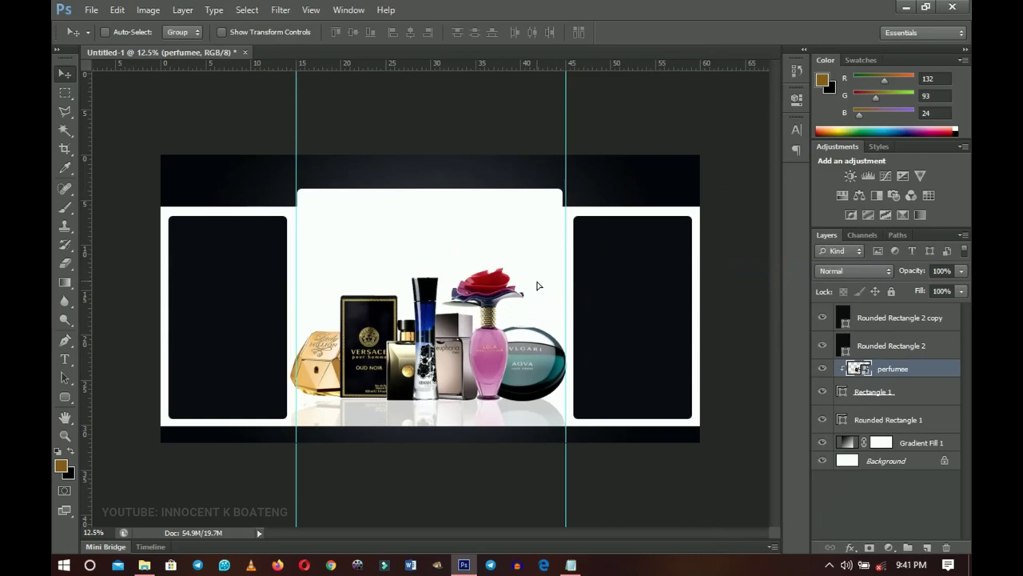
mouse_move(507, 334)
mouse_down()
mouse_move(507, 294)
mouse_move(497, 332)
mouse_up()
key(shift+Up)
key(shift+Up)
key(shift+Up)
key(shift+Up)
key(shift+Up)
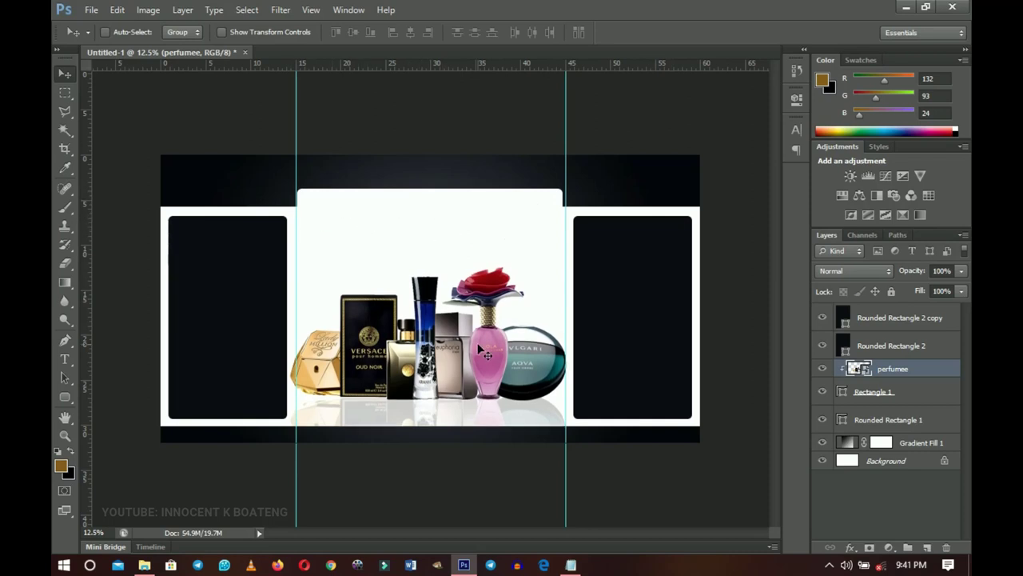
key(shift+Down)
key(shift+Down)
key(shift+Down)
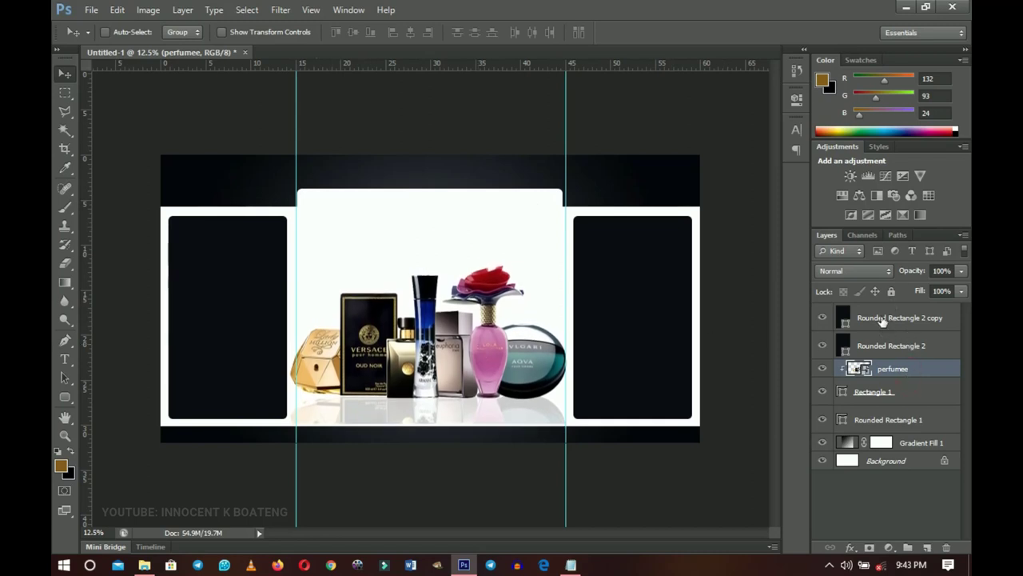
click(882, 320)
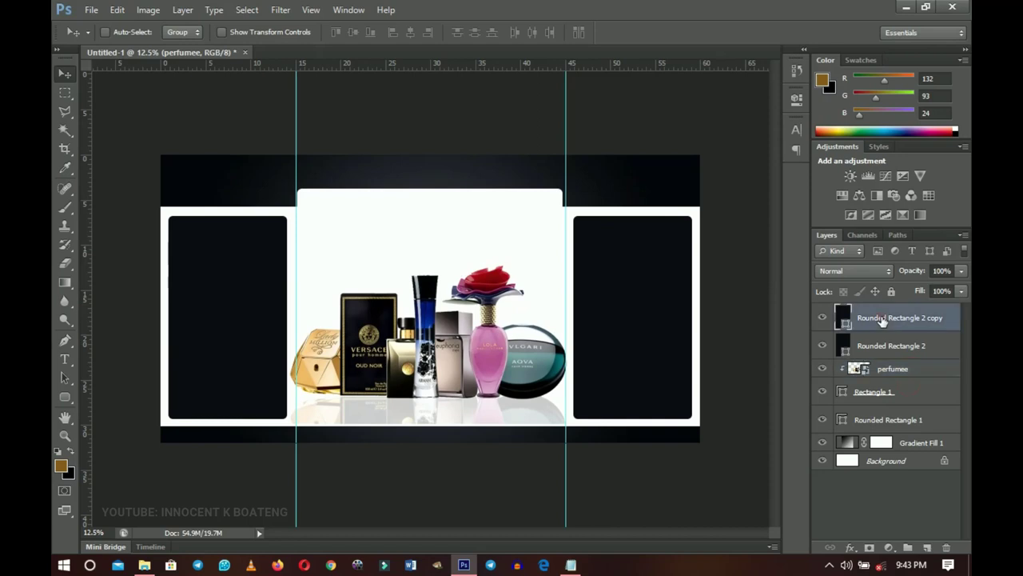
click(821, 318)
click(821, 318)
click(902, 348)
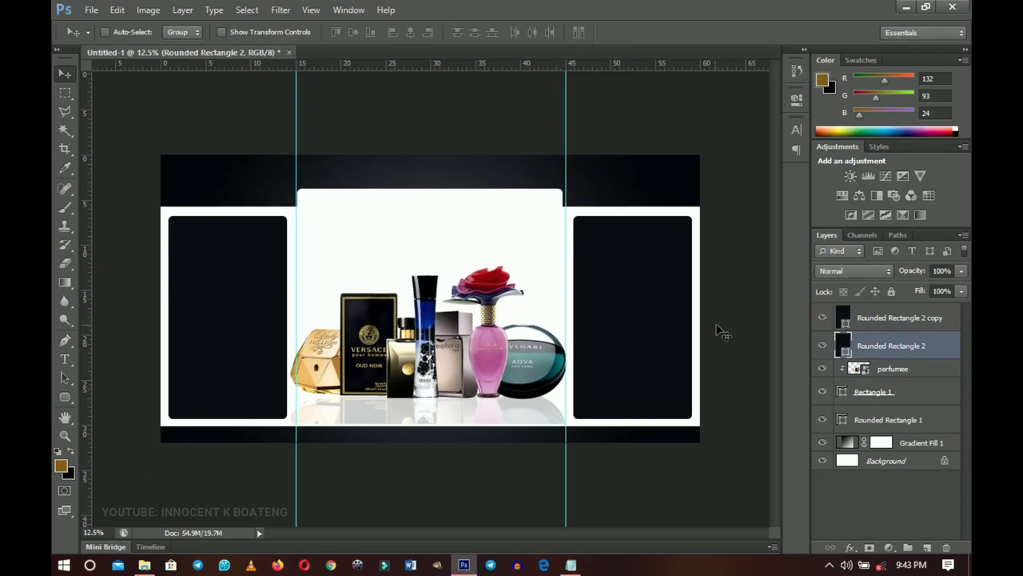
Place the perfume grouped image above the dark panel layers, position it over the right panel and scale it to about 91%
click(871, 319)
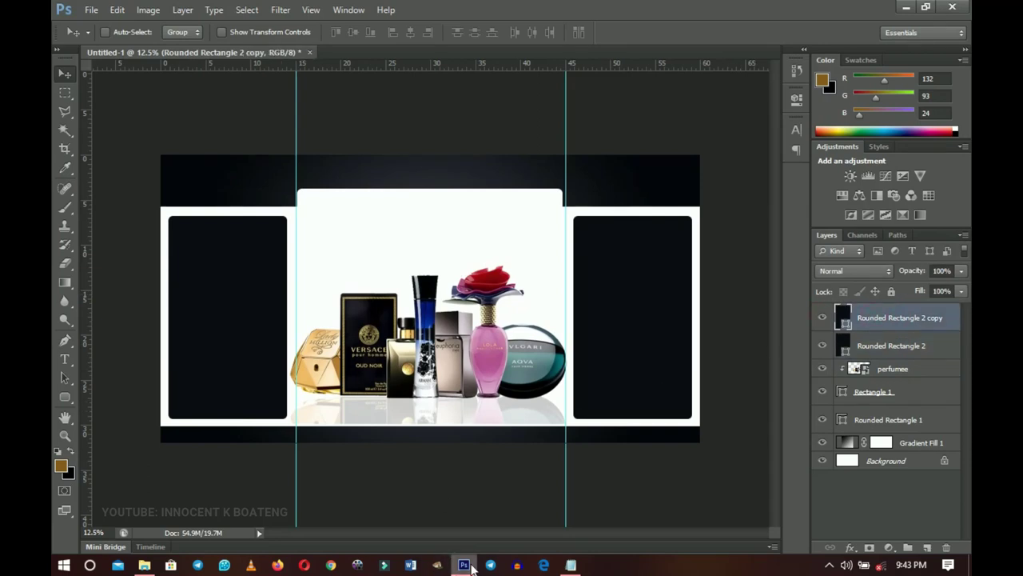
click(144, 565)
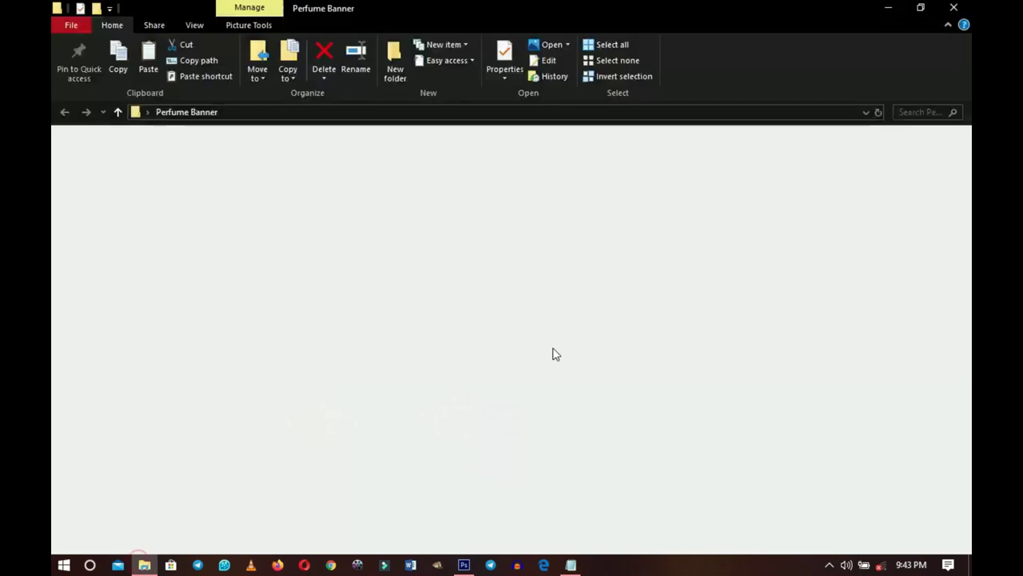
click(840, 171)
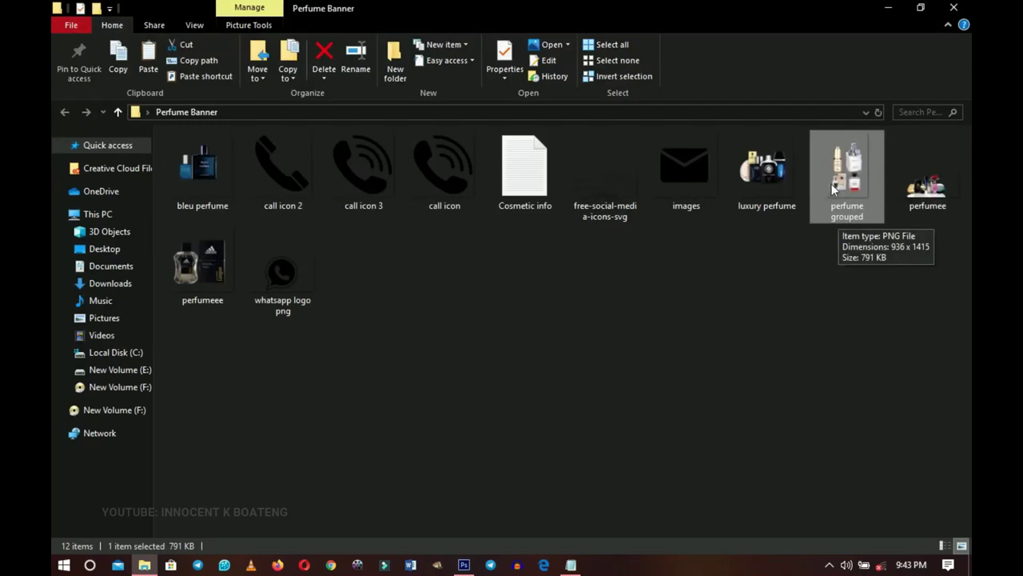
drag(832, 182, 635, 276)
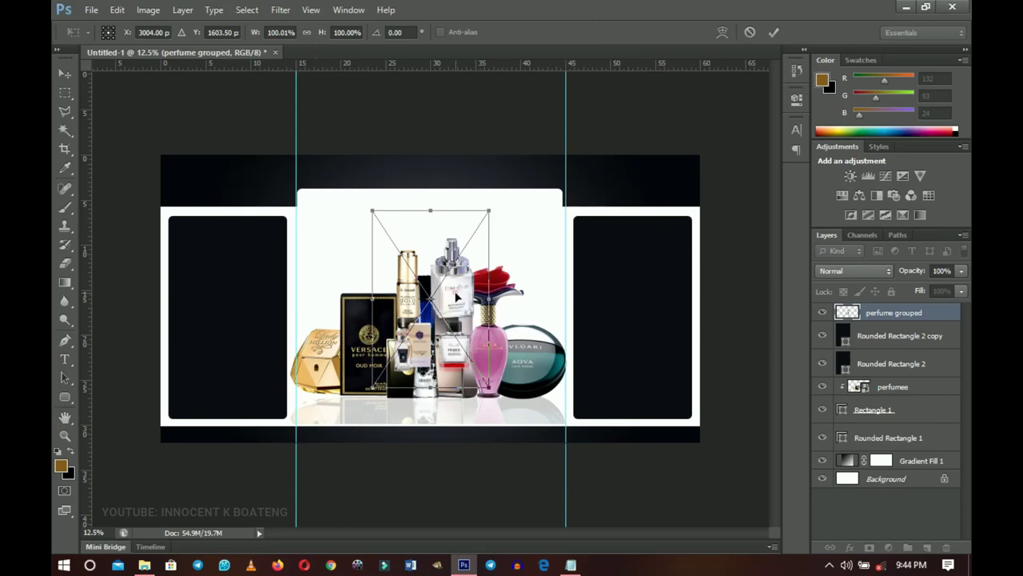
key(Return)
drag(442, 304, 632, 269)
drag(639, 318, 643, 306)
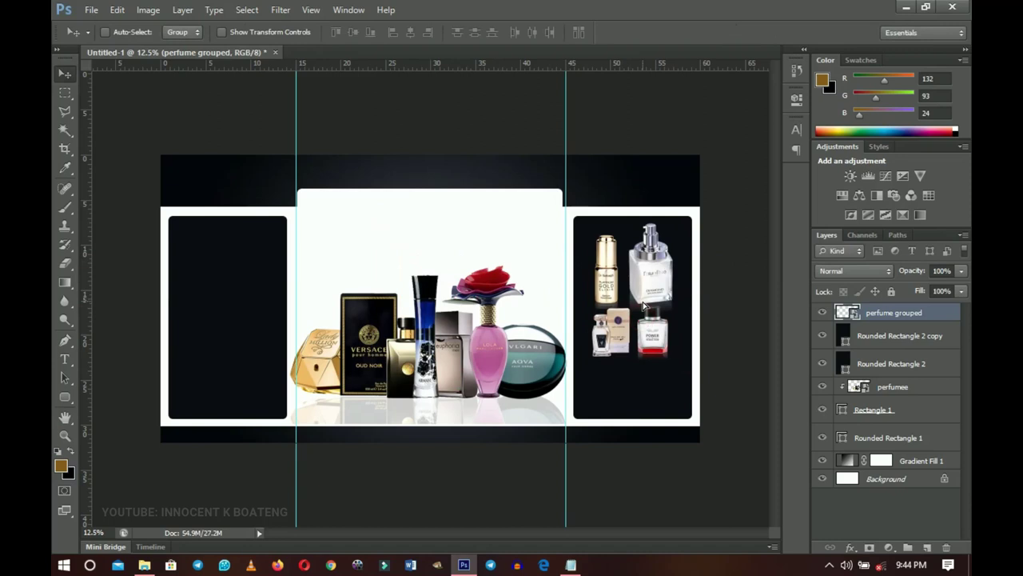
key(ctrl+t)
mouse_move(688, 373)
mouse_down()
mouse_move(685, 354)
mouse_move(676, 356)
mouse_up()
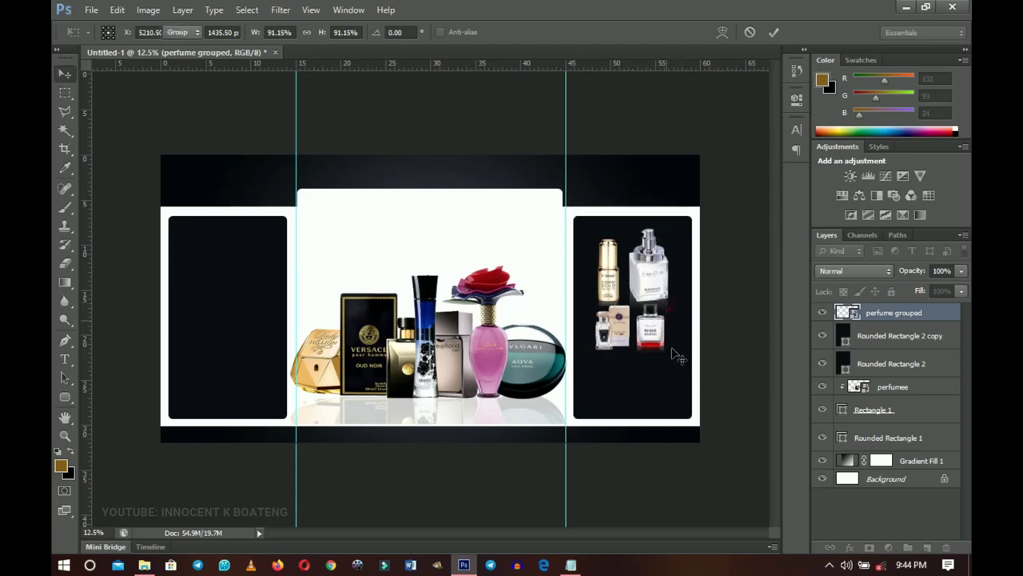
Place the bleu perfume image on the right panel, just below the grouped perfumes
key(Return)
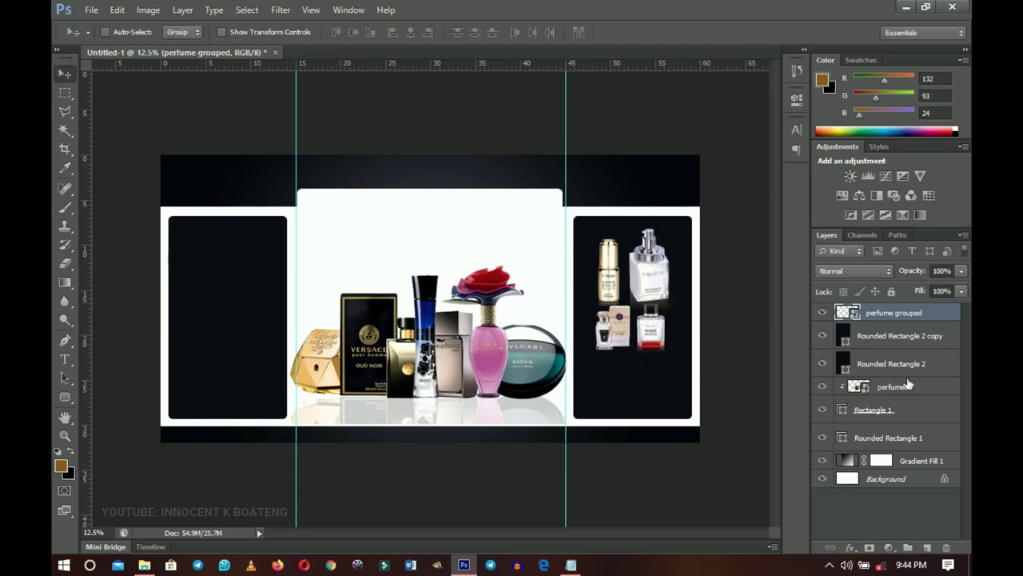
click(465, 560)
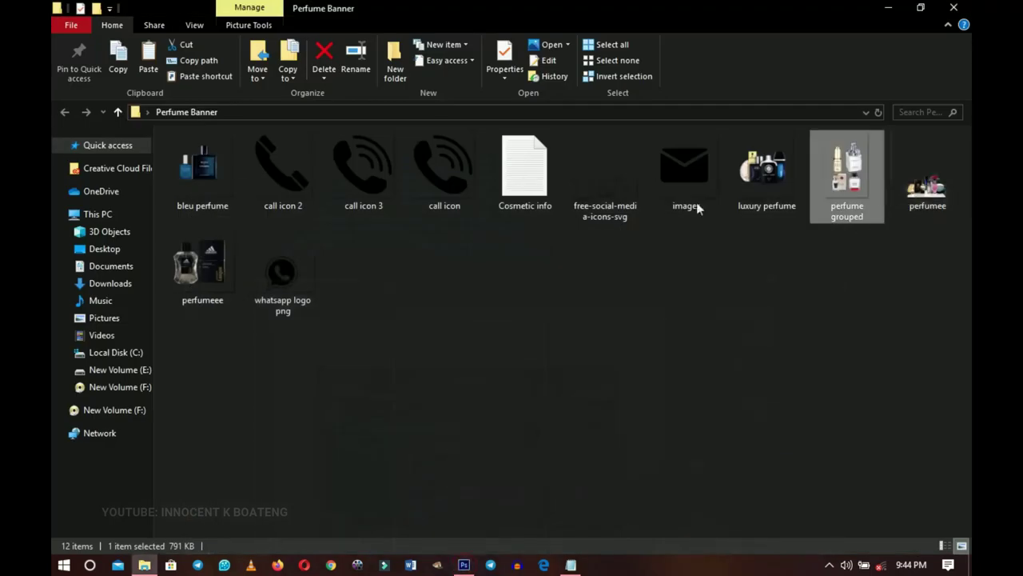
drag(196, 183, 617, 364)
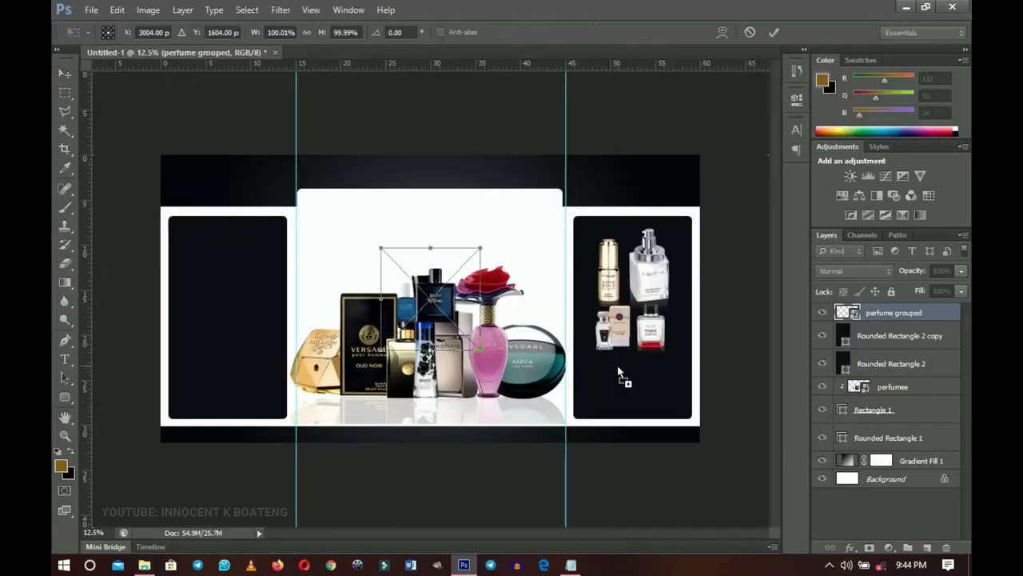
drag(461, 304, 670, 401)
key(Return)
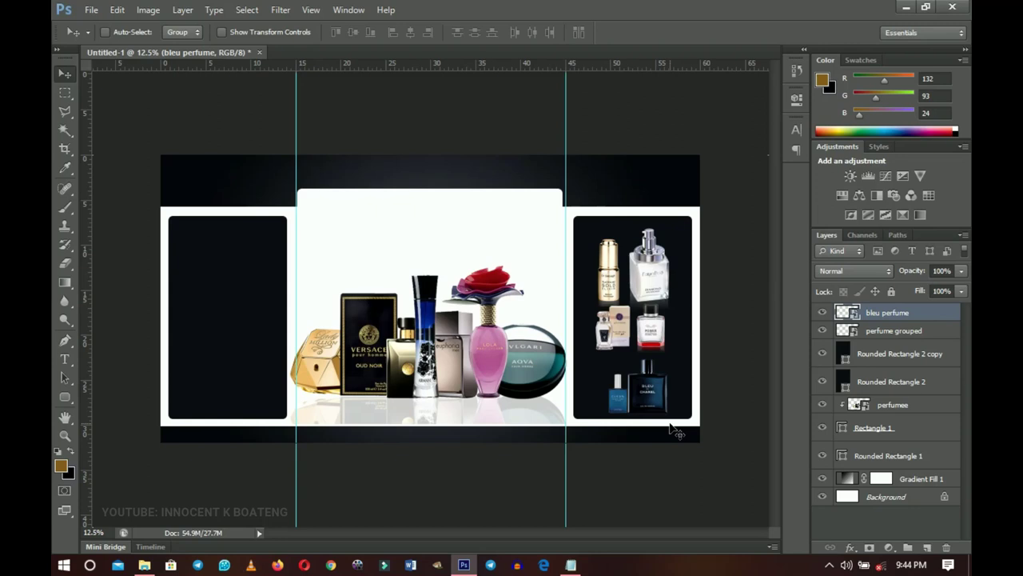
Recolor the right panel, Rounded Rectangle 2 copy, to the white sampled from the central rectangle
click(891, 363)
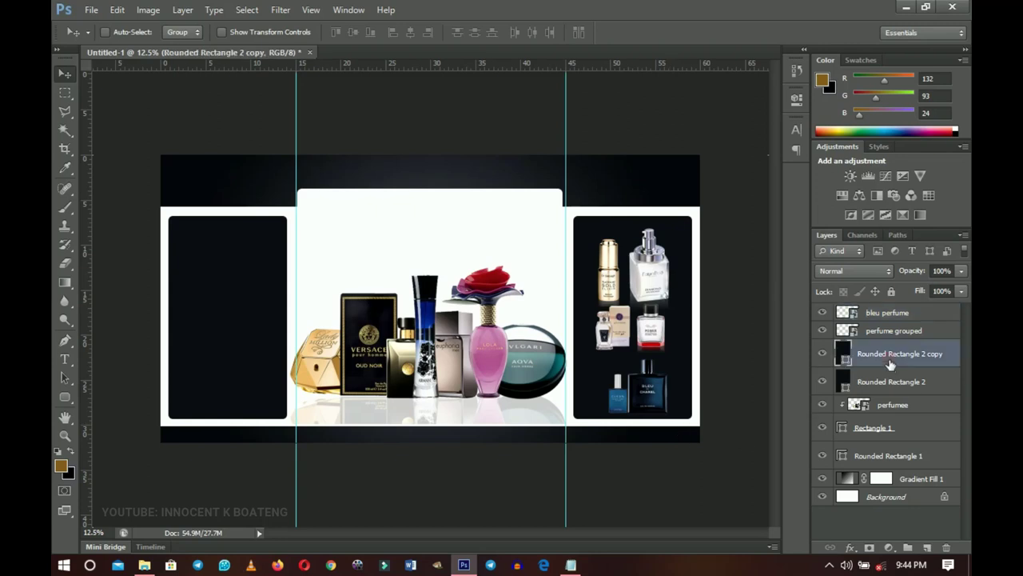
double_click(844, 359)
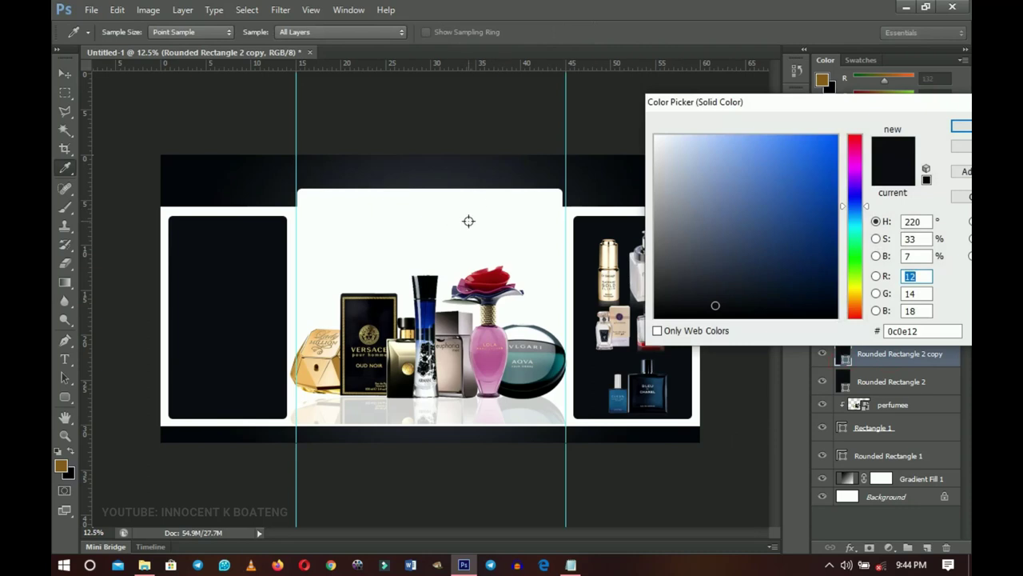
click(469, 221)
click(961, 126)
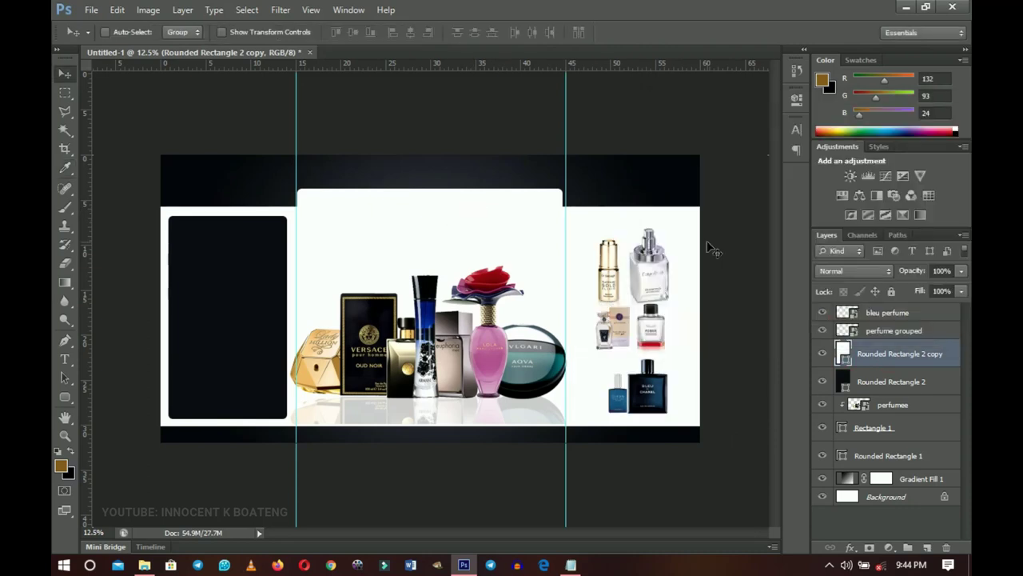
Add a drop shadow with an increased size to the right panel and collapse its effects list
right_click(902, 357)
click(787, 69)
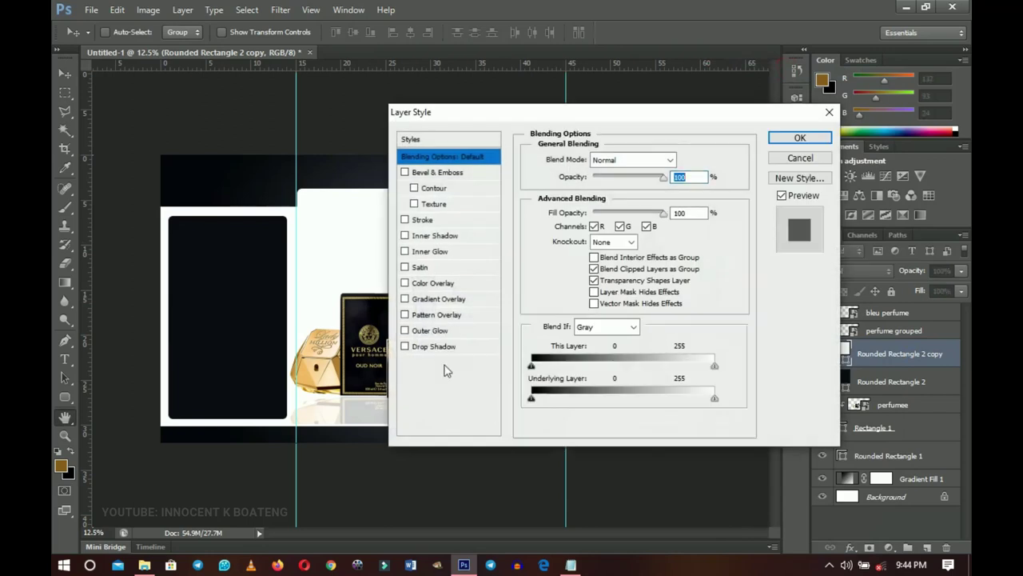
click(434, 346)
drag(669, 120, 346, 121)
drag(262, 254, 280, 254)
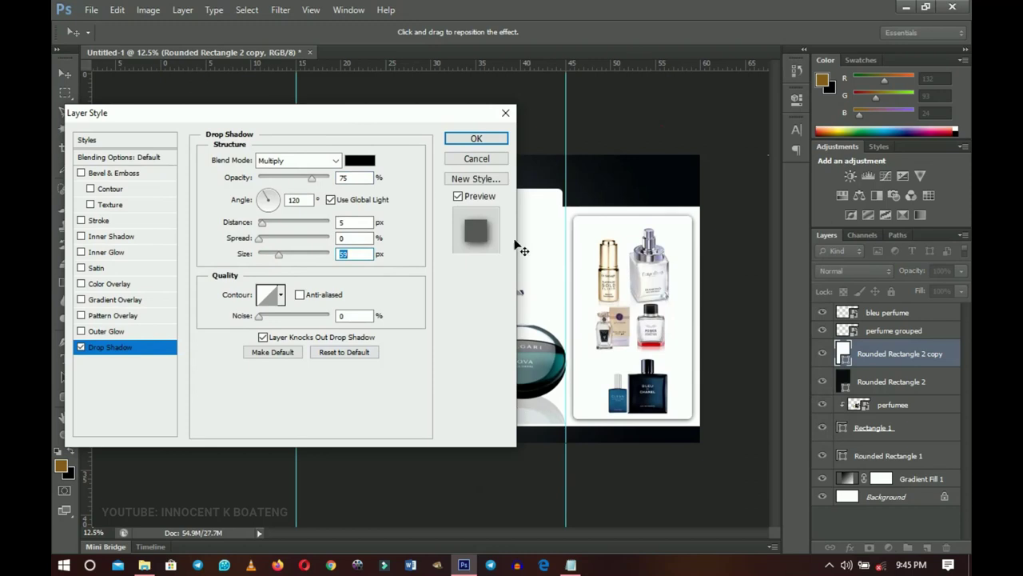
click(485, 141)
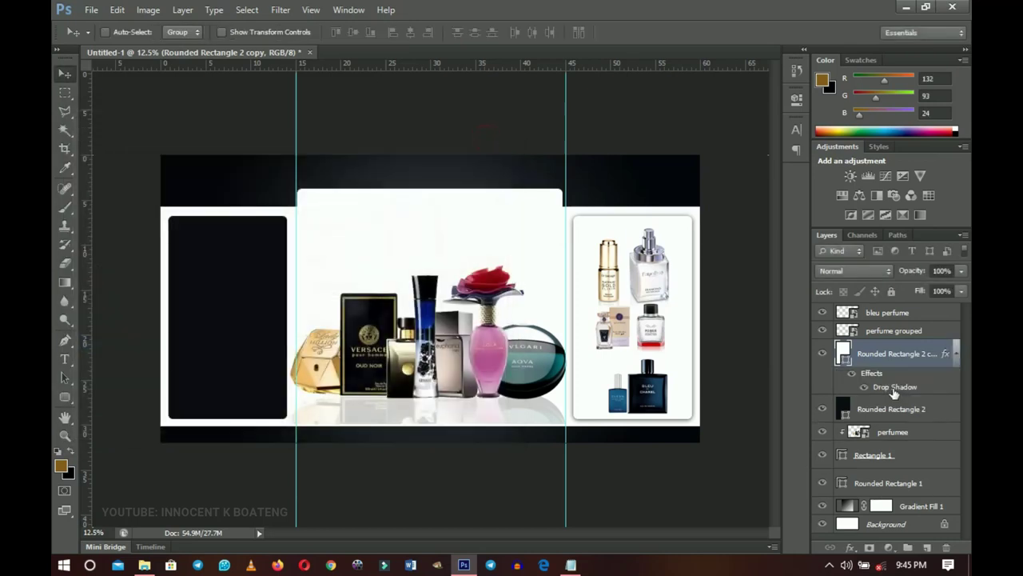
click(957, 354)
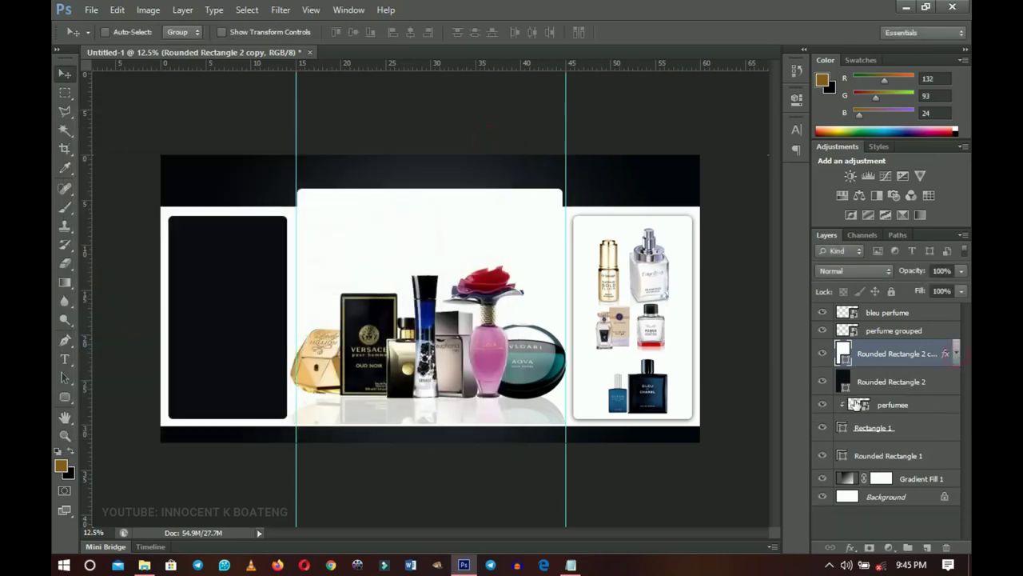
Place the perfumeee image directly above the Rounded Rectangle 2 layer and position it on the upper half of the left panel
click(894, 383)
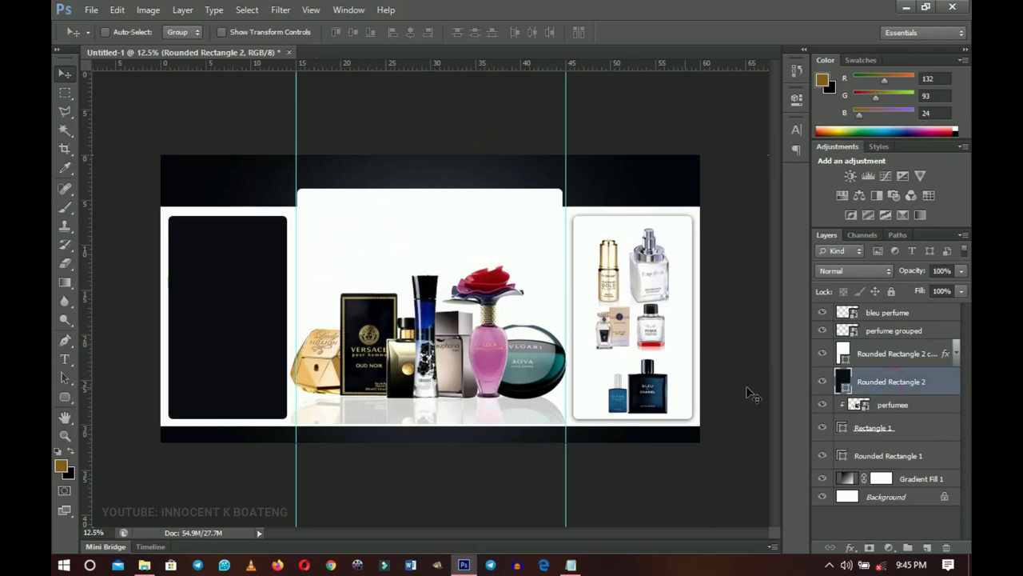
click(823, 385)
click(823, 385)
click(464, 565)
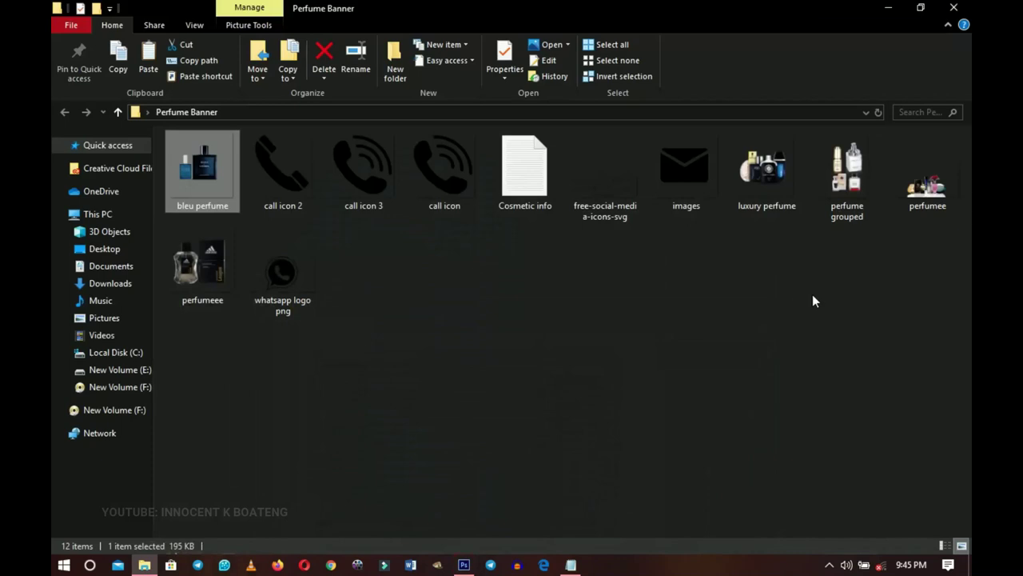
click(201, 261)
drag(198, 268, 247, 301)
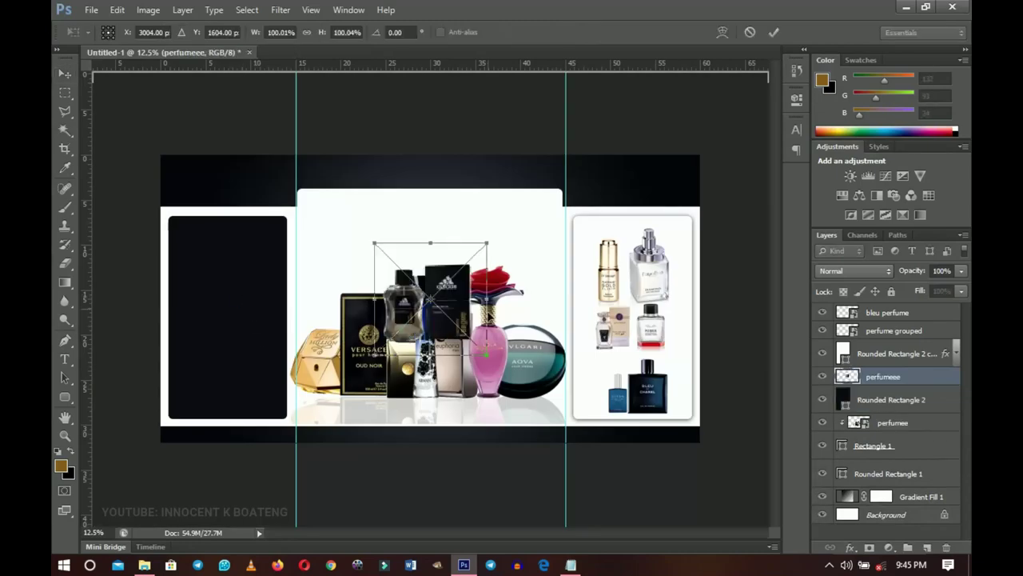
drag(473, 302, 270, 274)
key(Return)
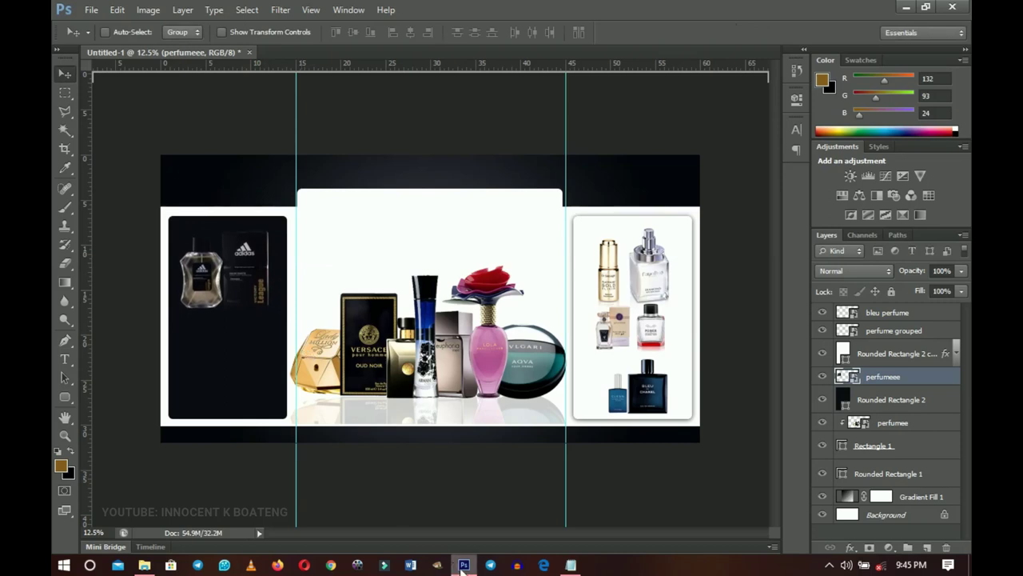
Place the luxury perfume image on the lower half of the left panel and move the adidas perfume image slightly down
click(144, 564)
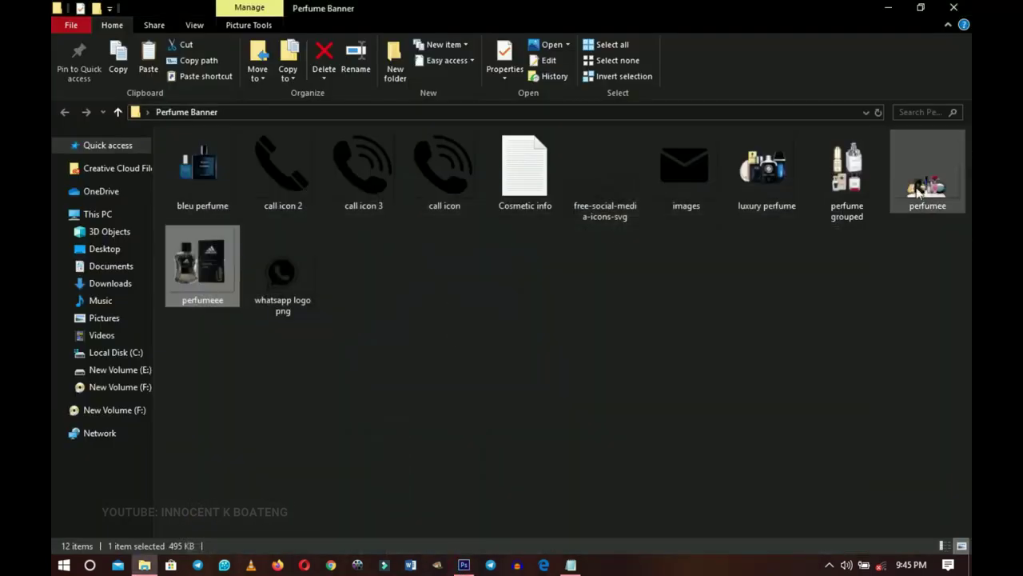
drag(766, 182, 260, 361)
key(Return)
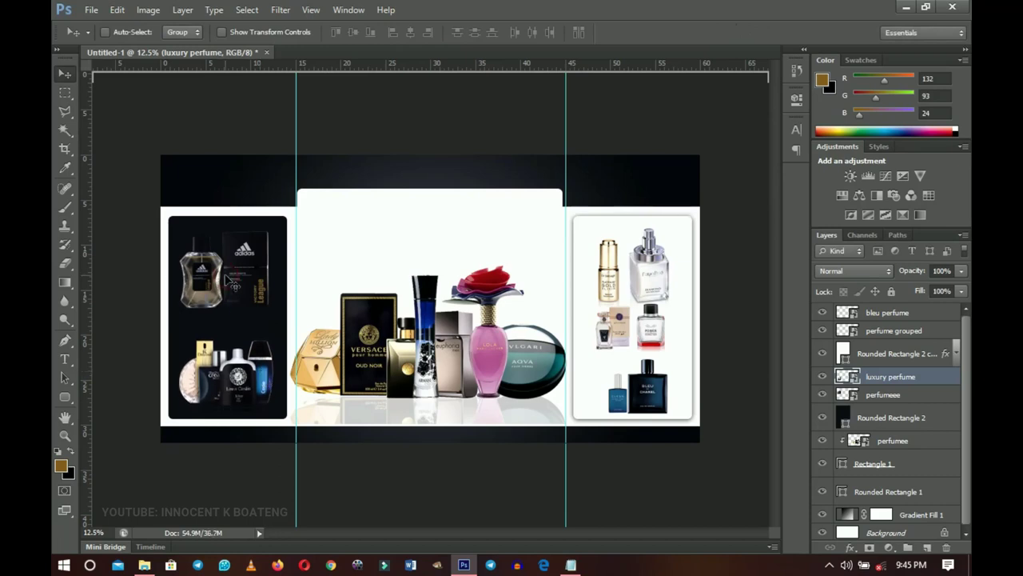
right_click(250, 276)
click(279, 285)
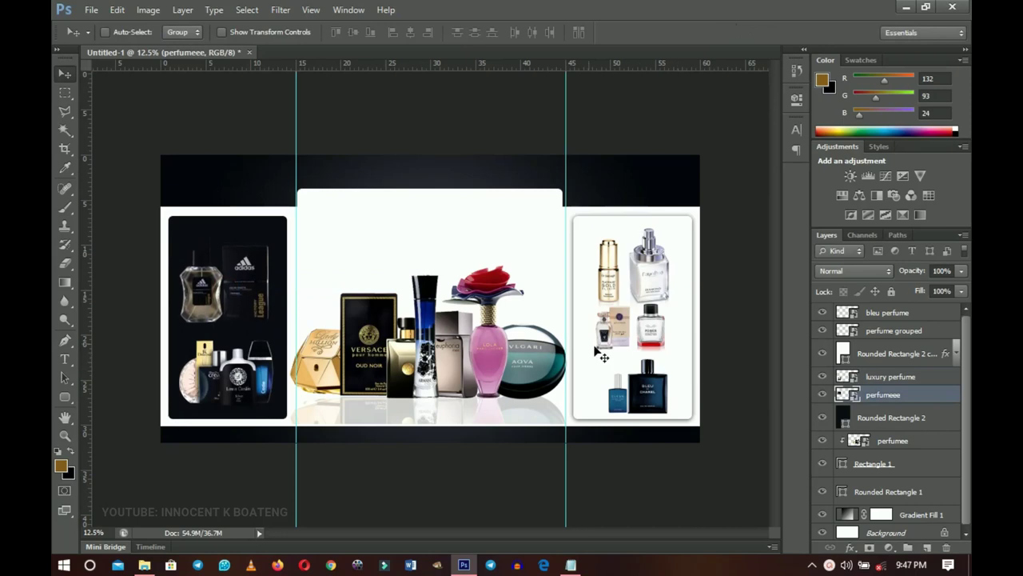
Recolor the left panel, Rounded Rectangle 2, to white (ffffff) and copy the right panel's drop shadow onto it
double_click(846, 423)
click(484, 220)
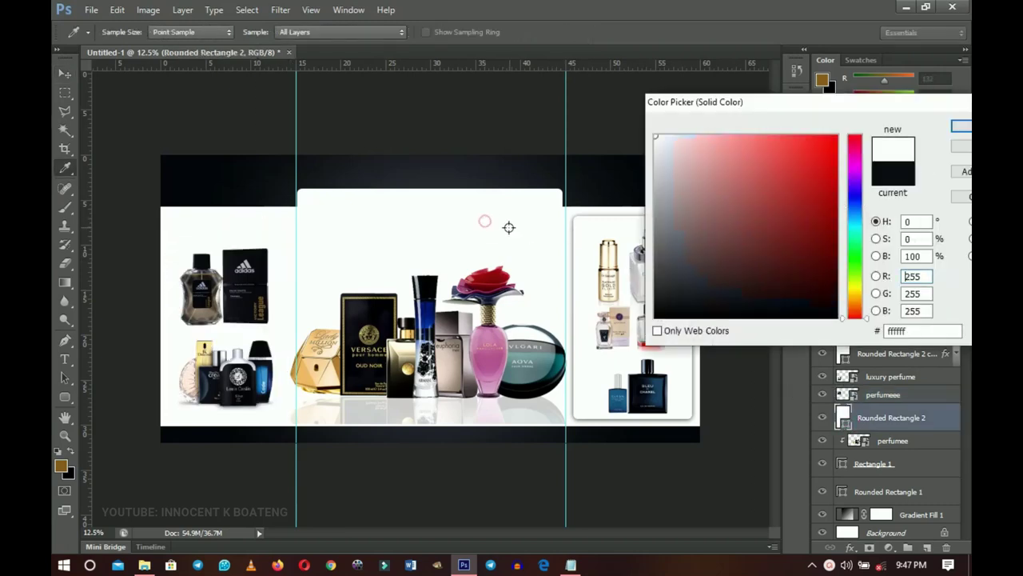
click(960, 130)
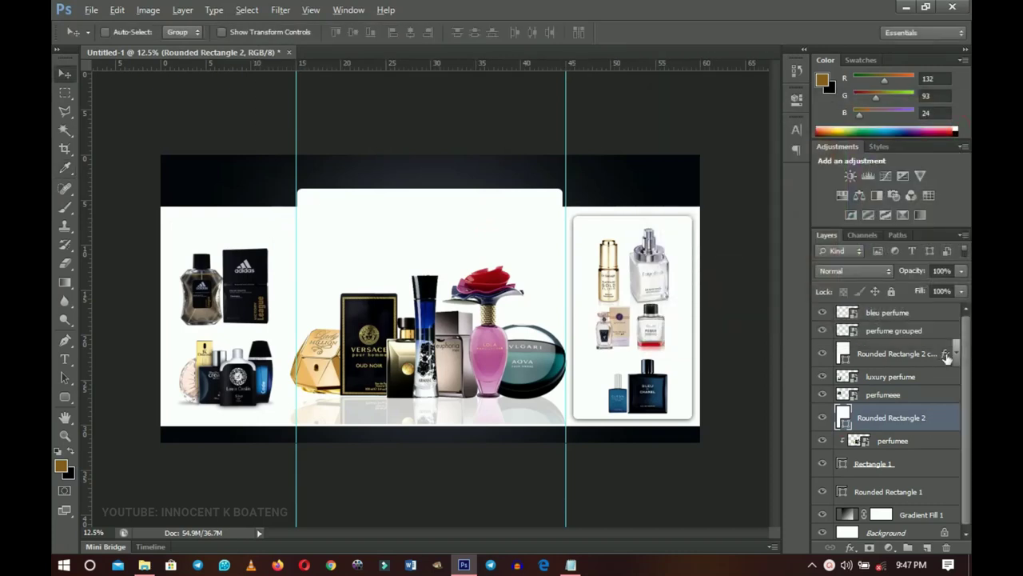
drag(945, 358, 943, 419)
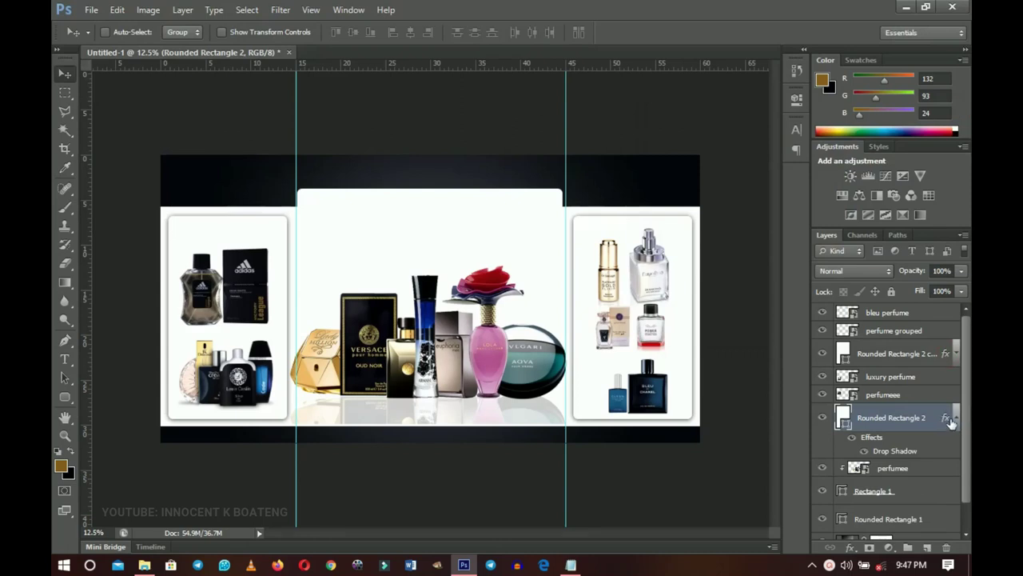
click(957, 419)
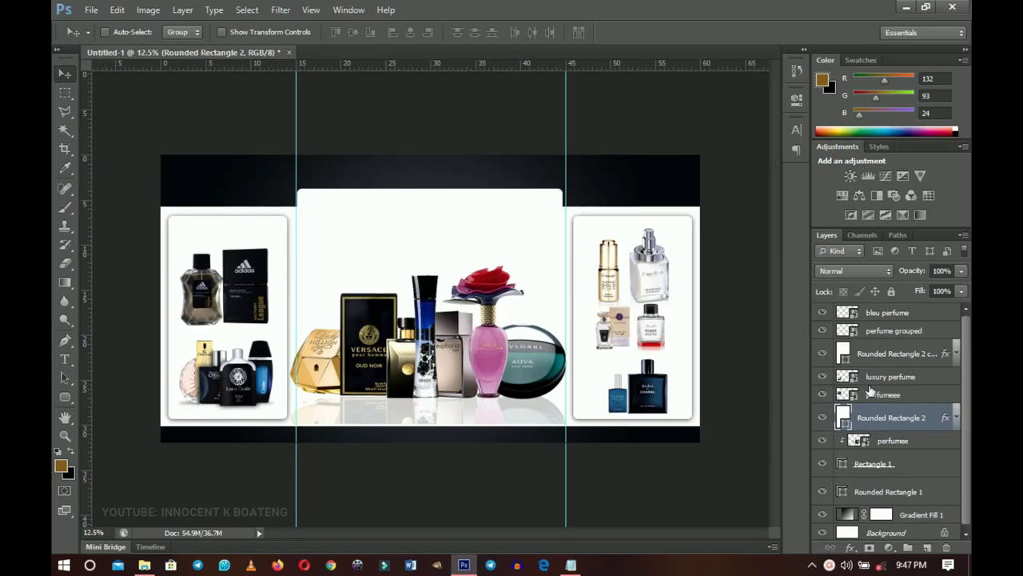
Group the layers from bleu perfume down to Rounded Rectangle 2 and name the group Minor Perfumes
click(910, 313)
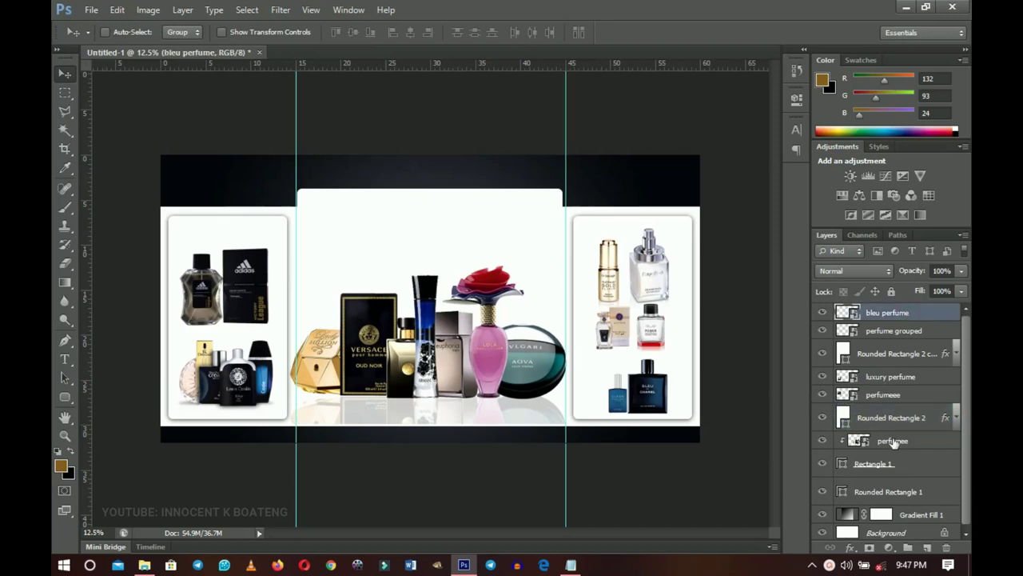
shift+click(897, 419)
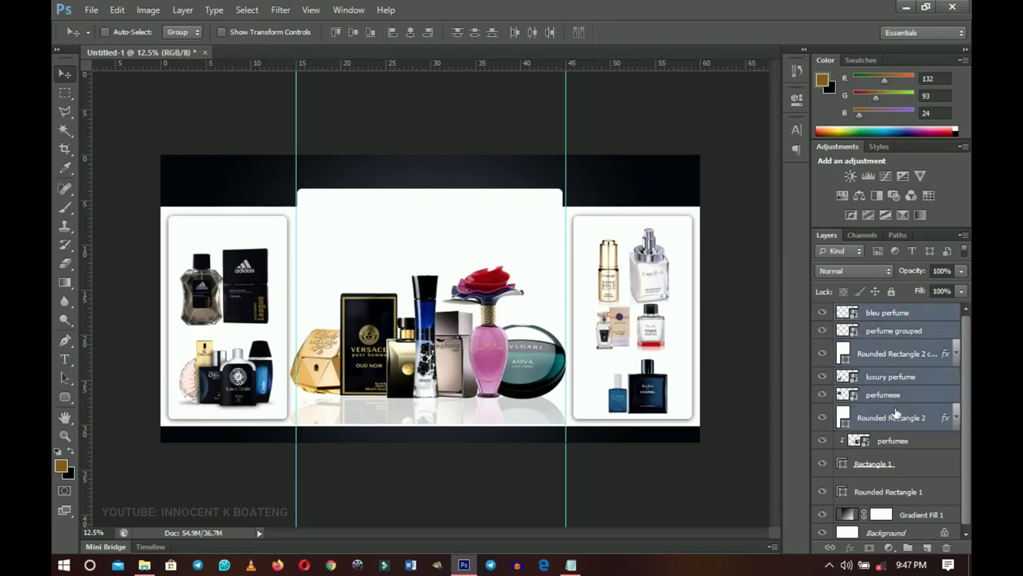
key(ctrl+g)
double_click(871, 313)
text(m)
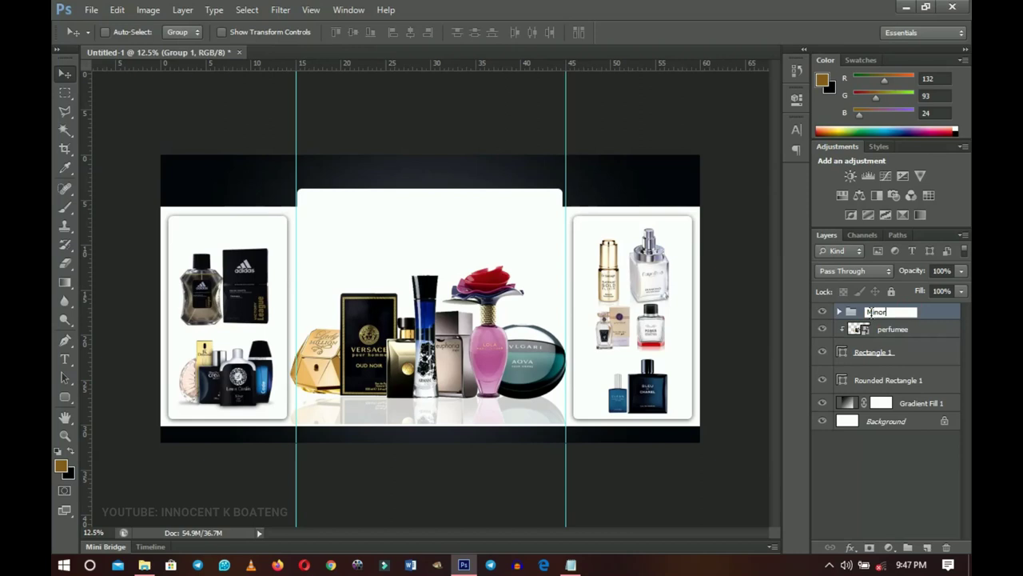
text(inor Perfumes)
key(Return)
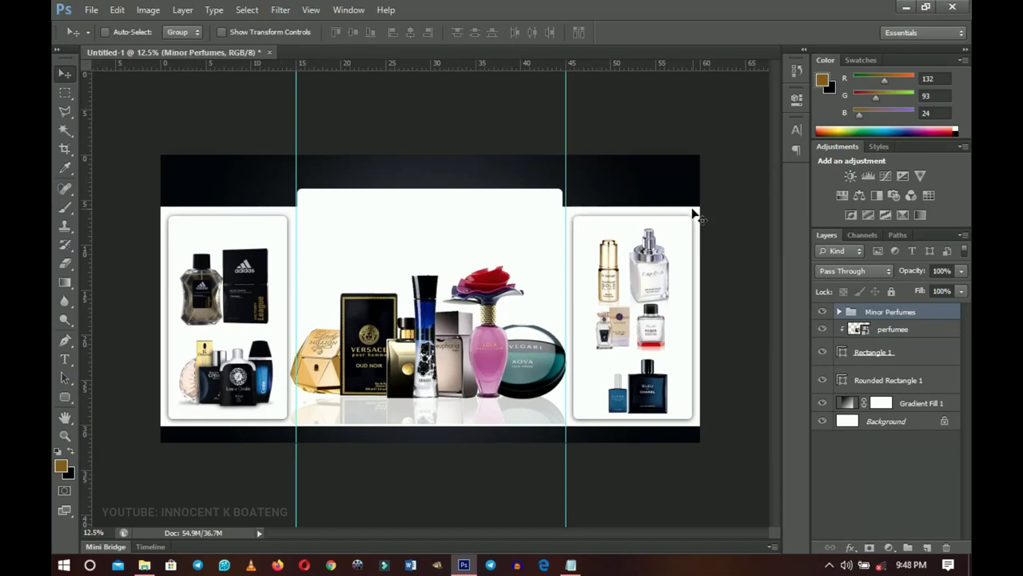
Copy the heading MCBAWUAH PERFUMES from the Cosmetic info file in Notepad and paste it as text in the dark strip above the central rectangle
click(571, 565)
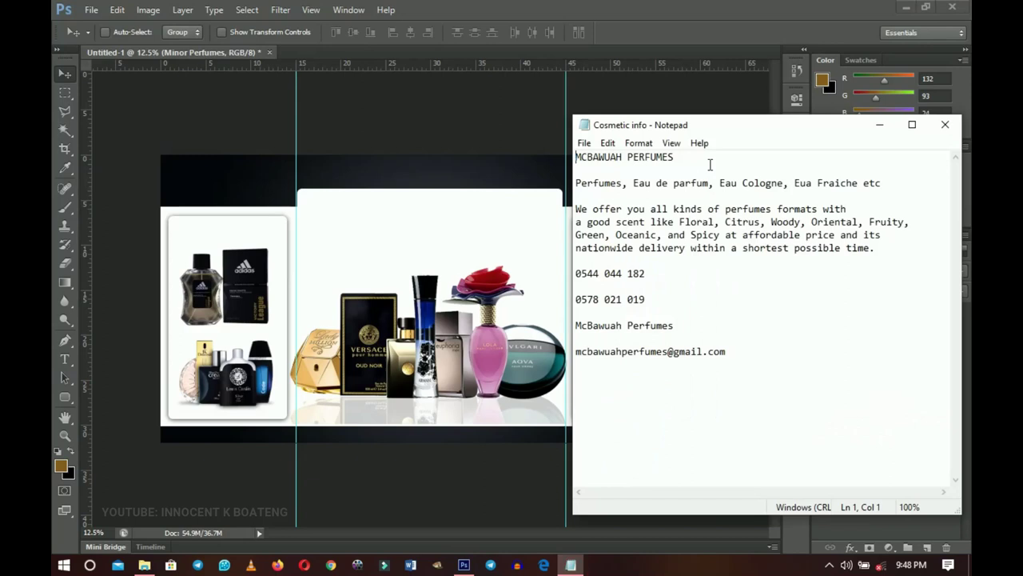
drag(710, 162, 574, 156)
key(ctrl+c)
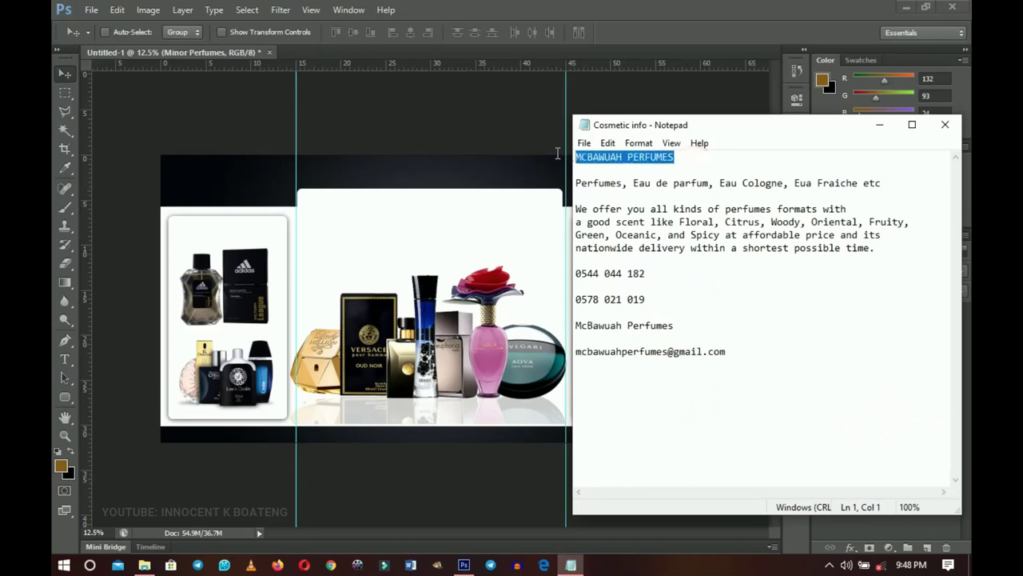
click(879, 125)
click(71, 361)
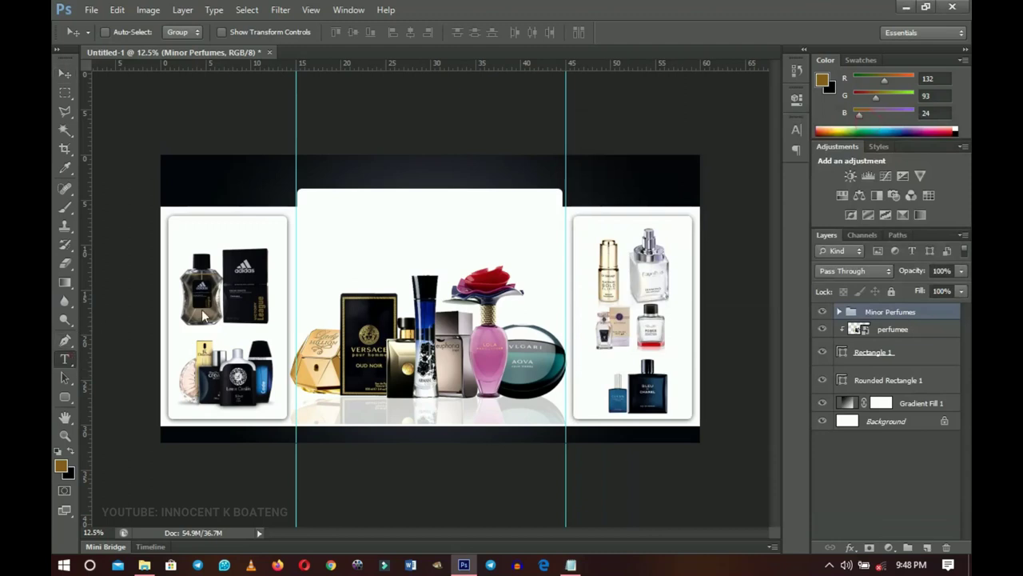
click(393, 172)
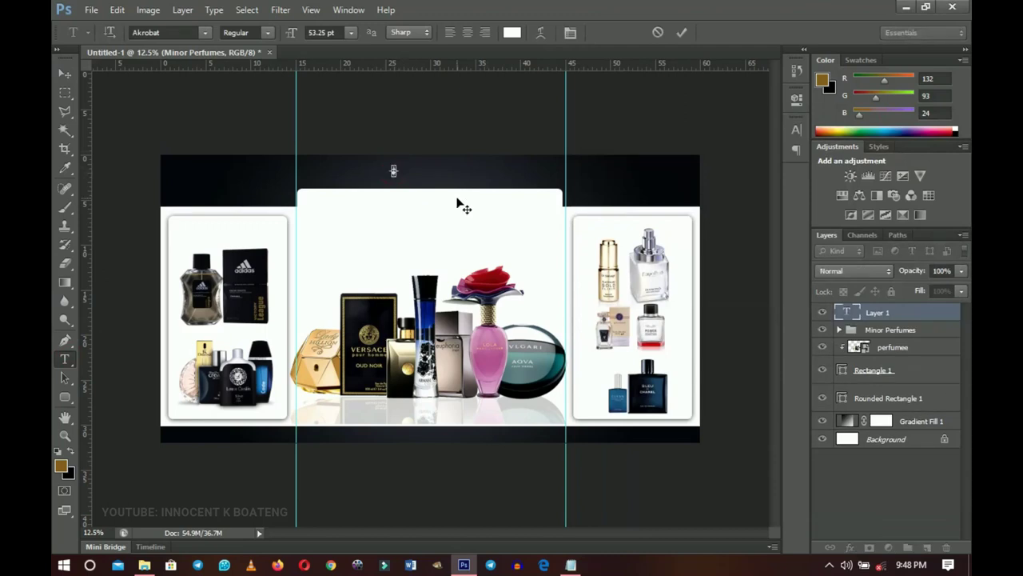
key(ctrl+v)
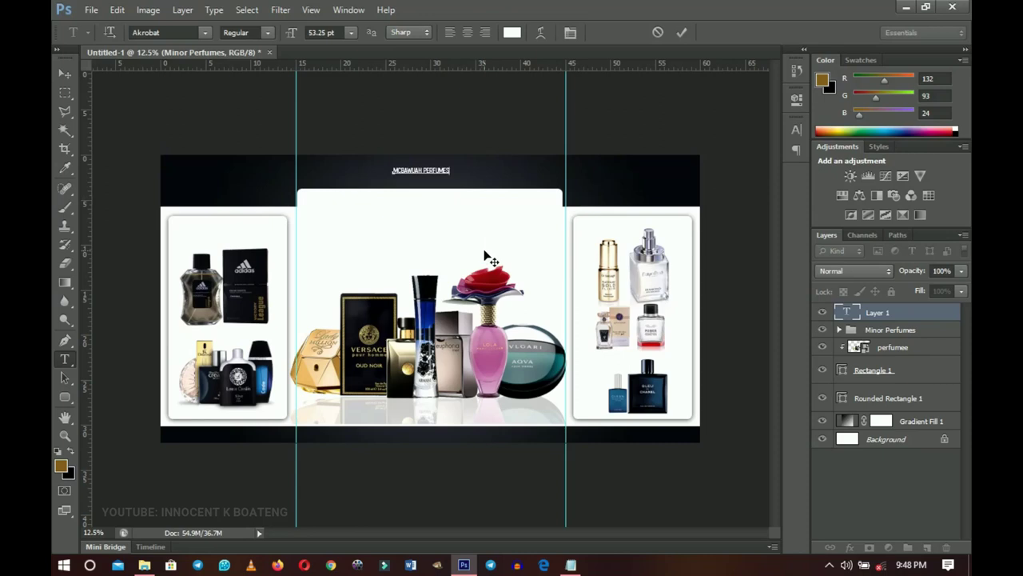
Set the MCBAWUAH PERFUMES heading to Akrobat SemiBold and scale it up to about 193.82 pt within the top strip
key(ctrl+a)
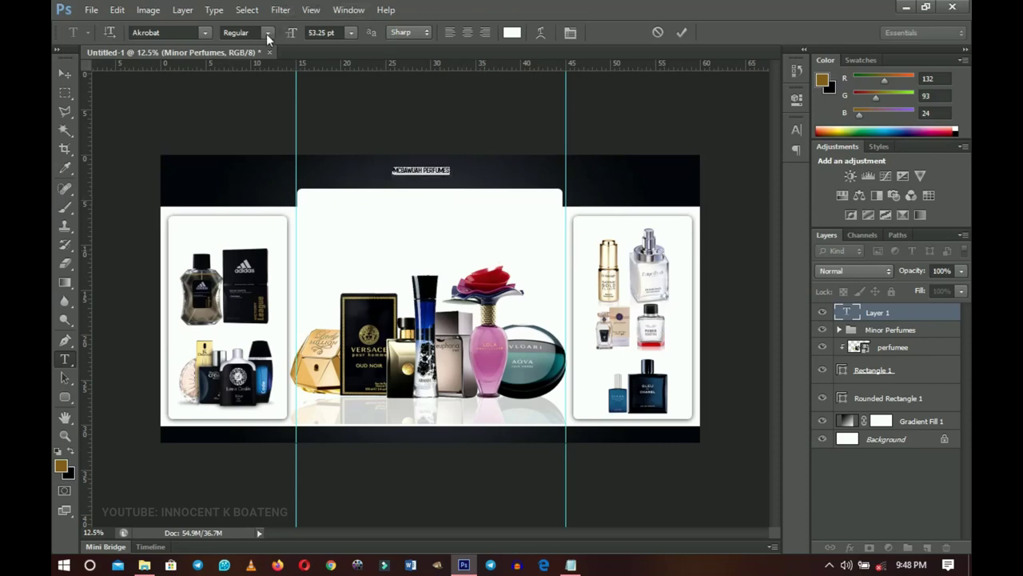
click(267, 34)
click(268, 90)
click(63, 74)
key(ctrl+t)
drag(453, 183, 526, 199)
Change the font weight of the whole MCBAWUAH PERFUMES heading to Bold
double_click(470, 169)
key(ctrl+a)
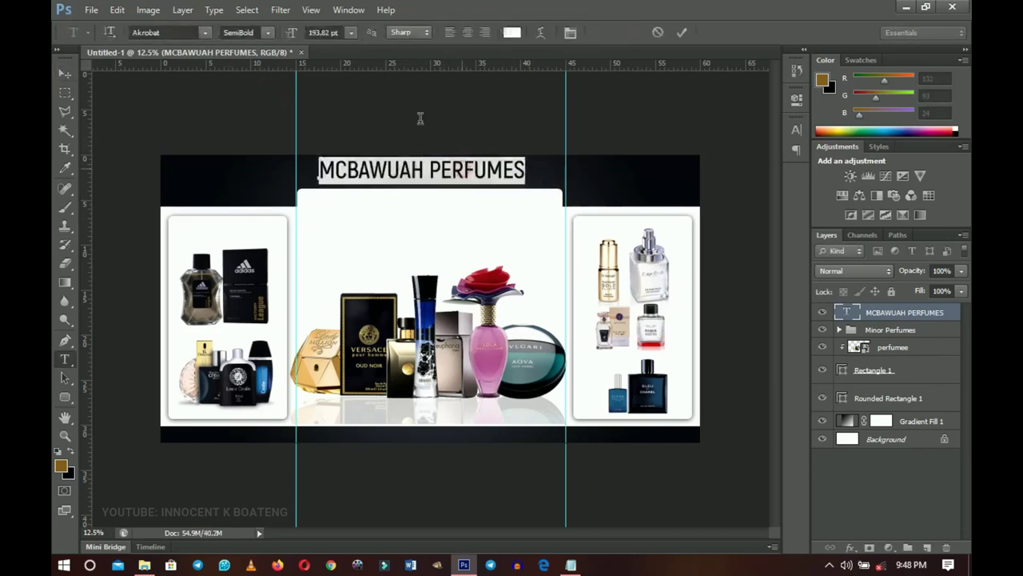
click(269, 31)
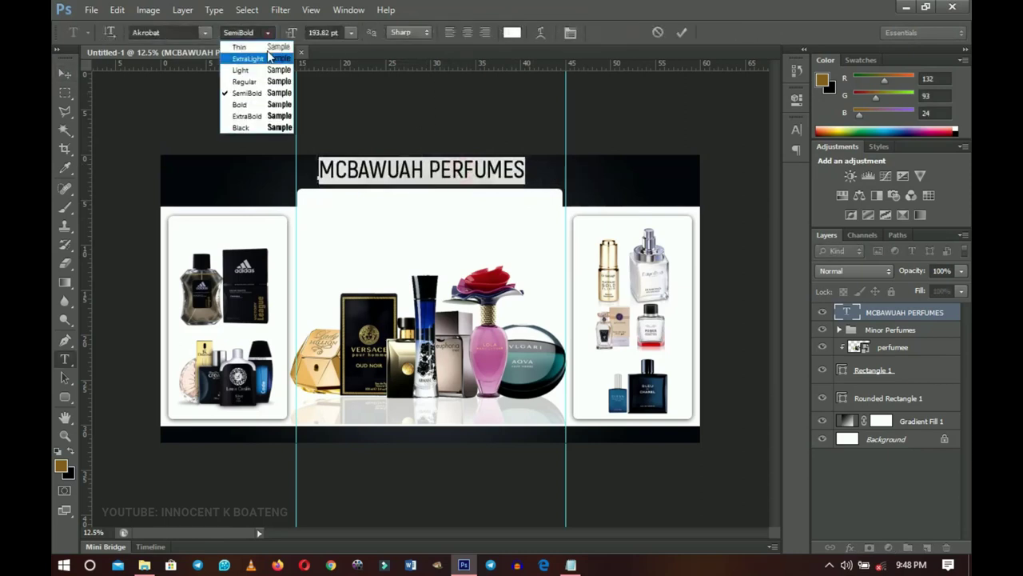
click(267, 103)
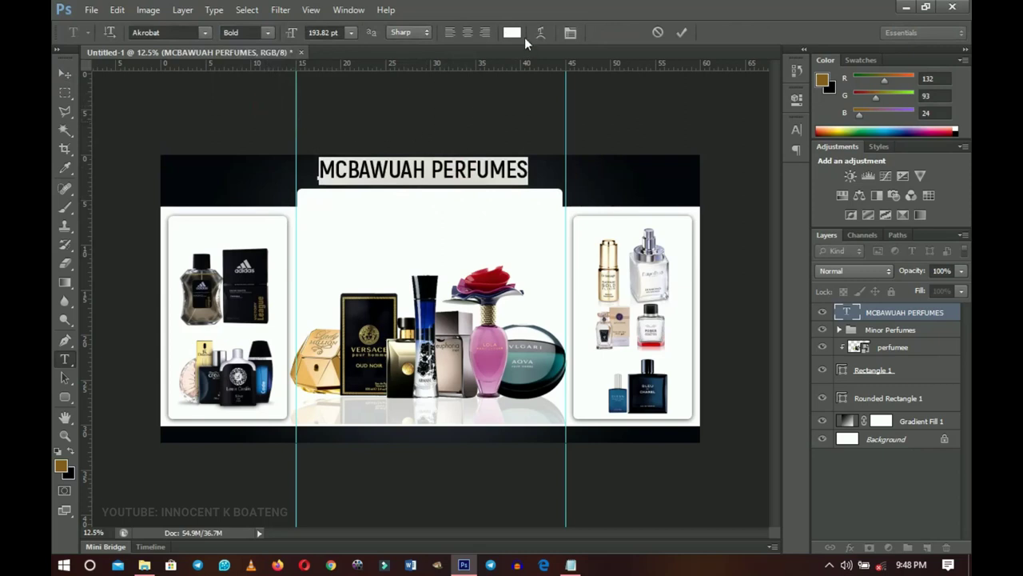
Centre-align the MCBAWUAH PERFUMES heading text and recolour it dark grey (#636364)
click(467, 32)
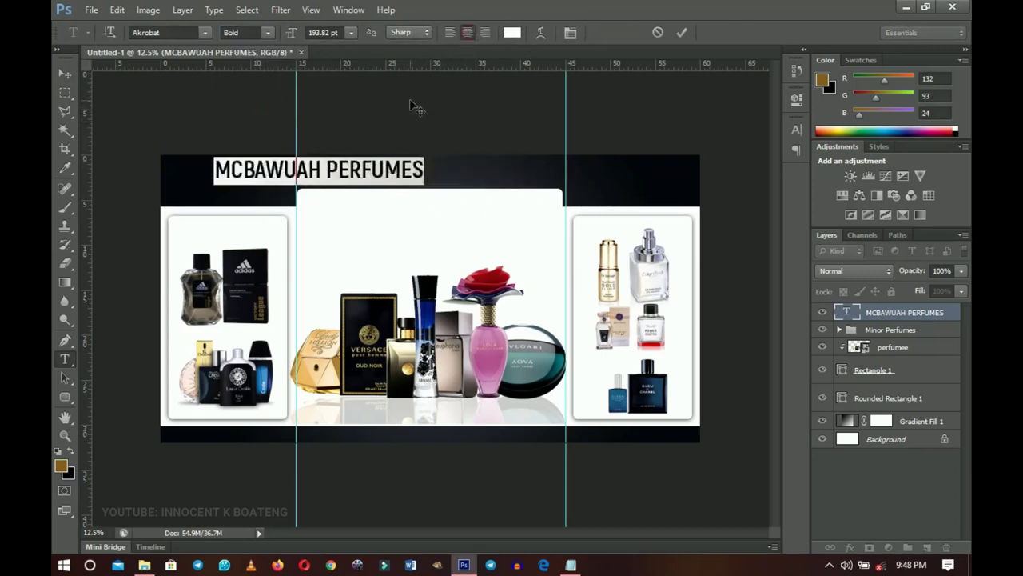
click(512, 32)
click(466, 168)
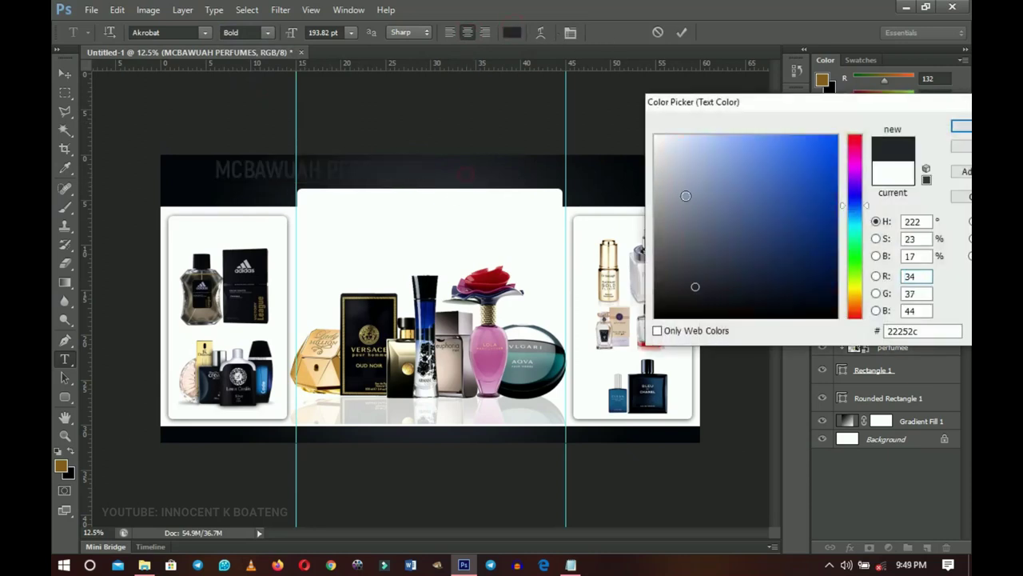
click(652, 158)
click(654, 154)
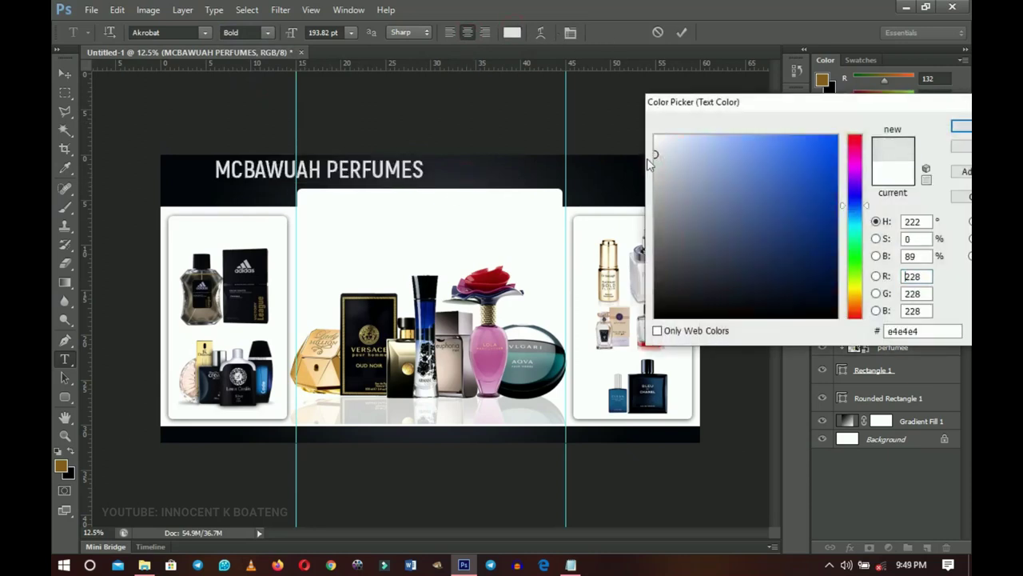
click(656, 177)
click(657, 203)
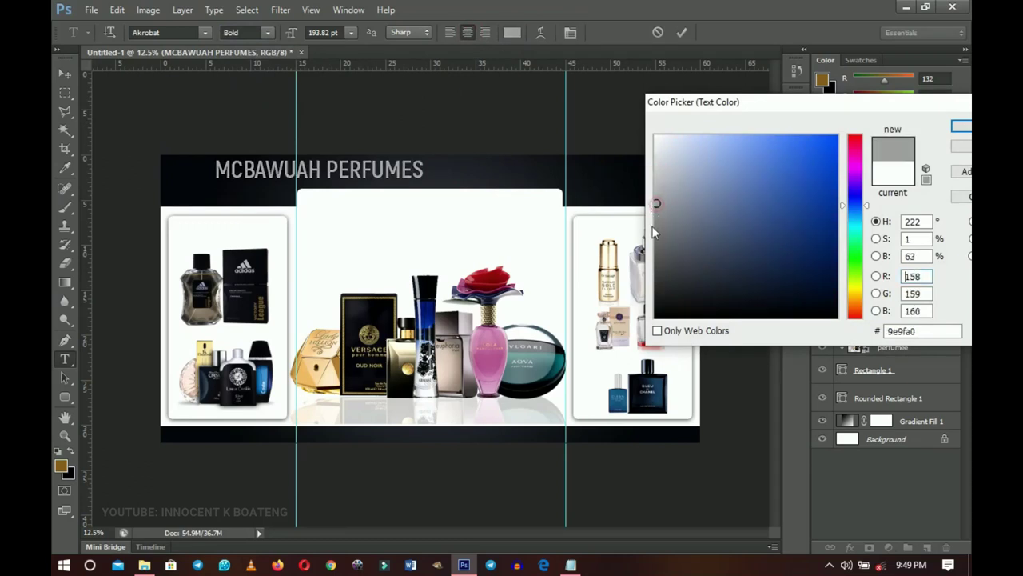
click(655, 235)
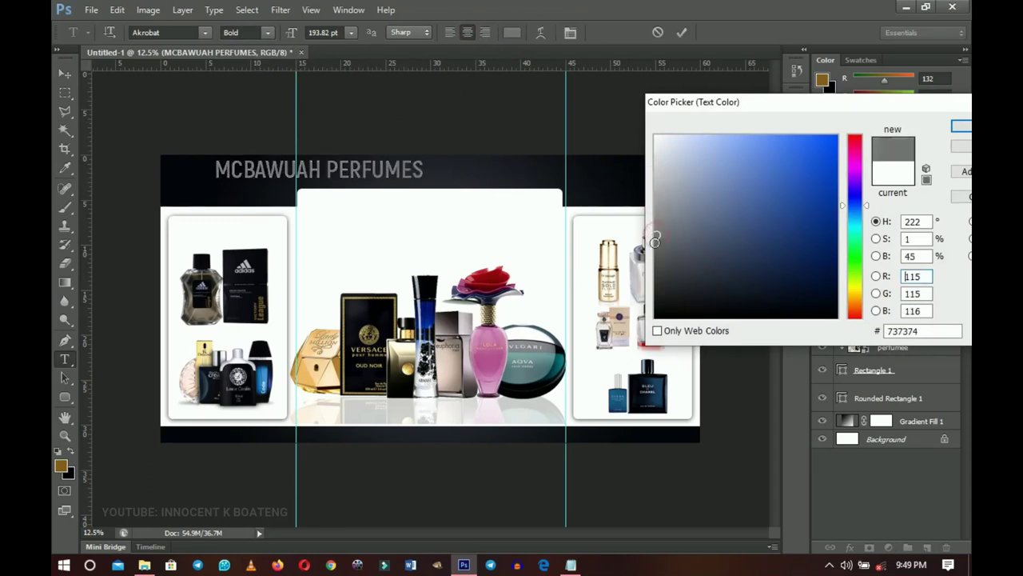
click(656, 247)
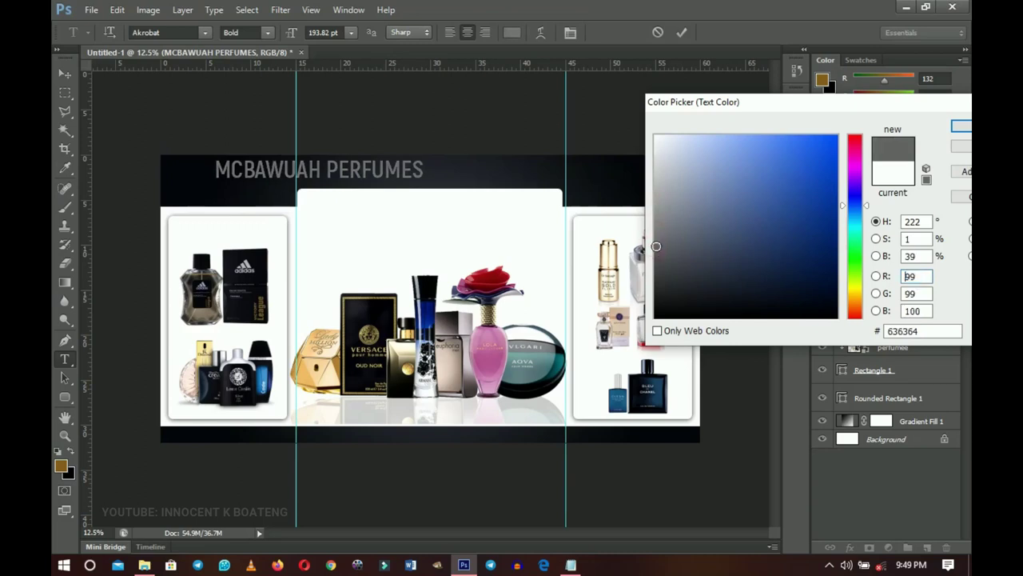
key(Return)
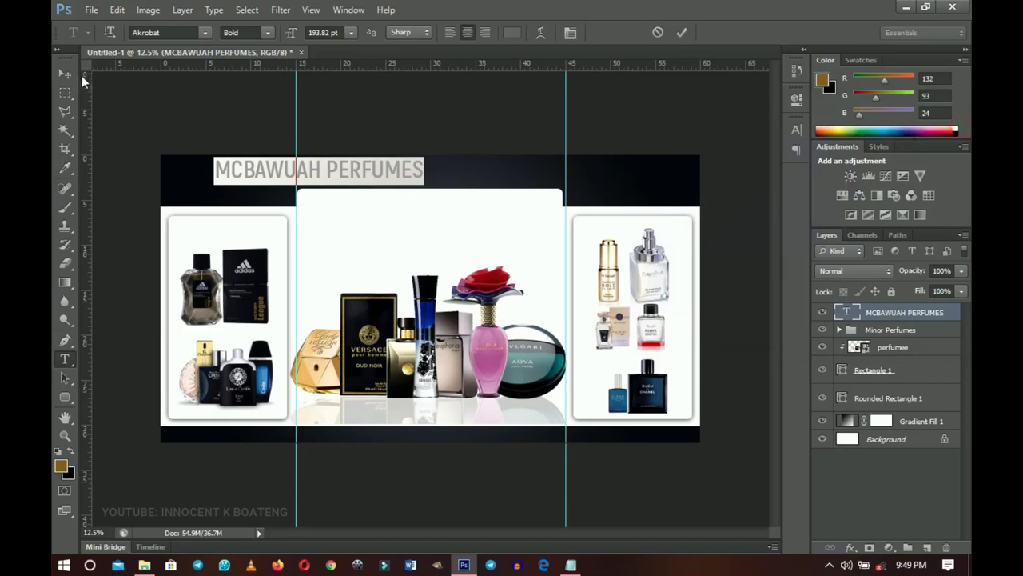
Centre the MCBAWUAH PERFUMES heading horizontally on the whole canvas, then clear the selection
click(74, 79)
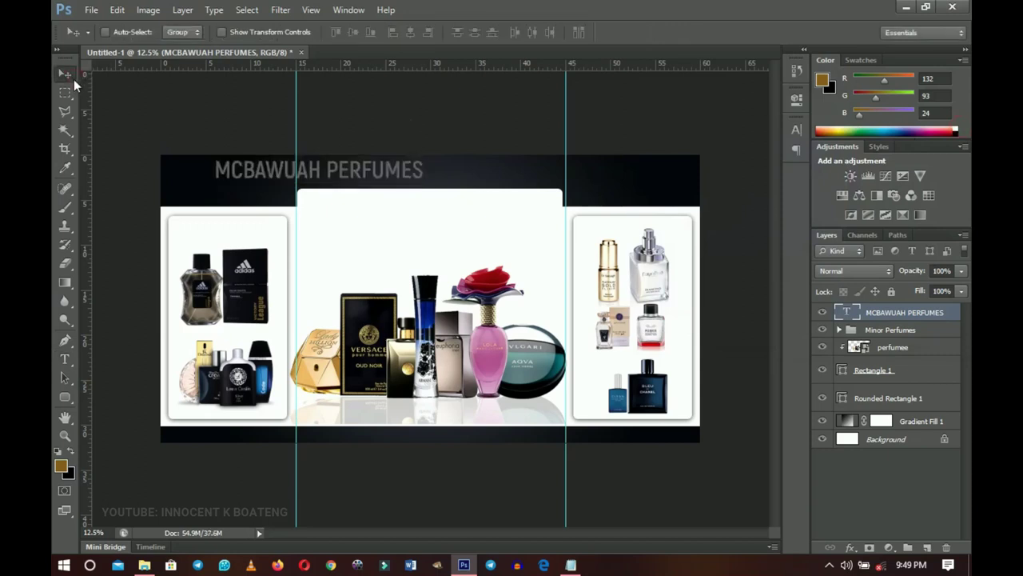
key(ctrl+a)
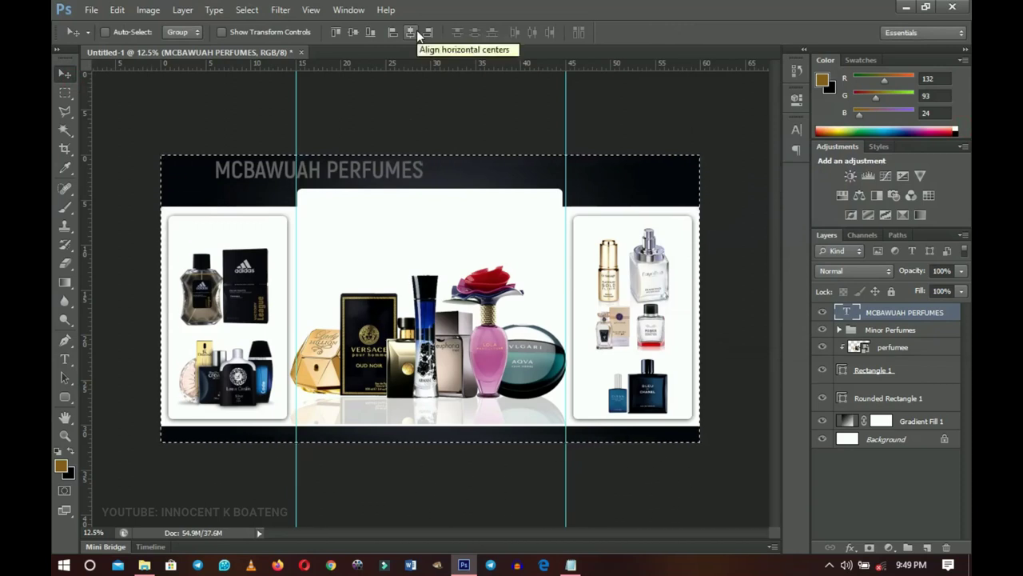
click(417, 30)
key(ctrl+d)
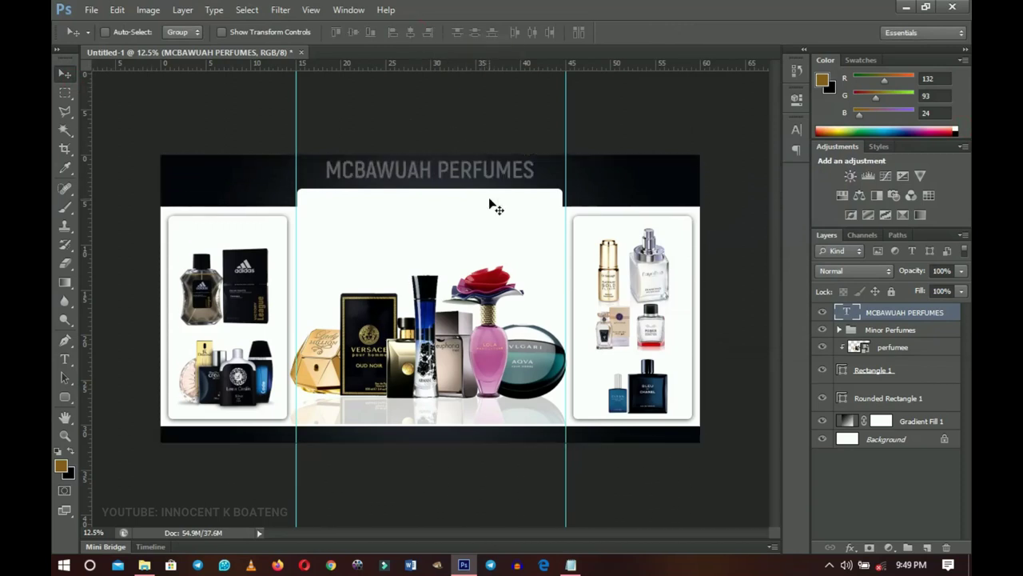
Nudge the central white rounded rectangle slightly down to leave more room beneath the heading
ctrl+click(491, 206)
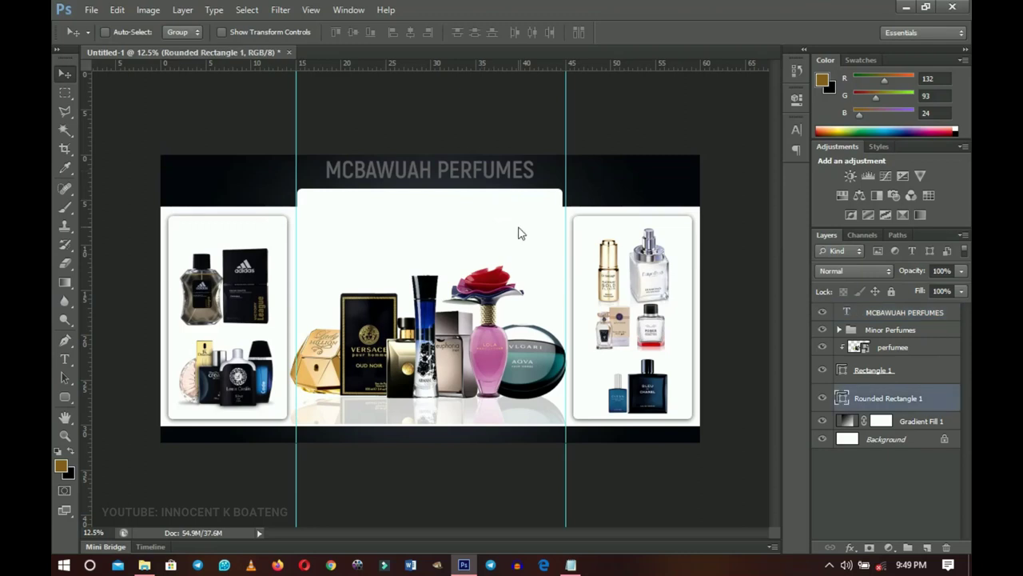
key(shift+Down)
key(shift+Down)
key(shift+Down)
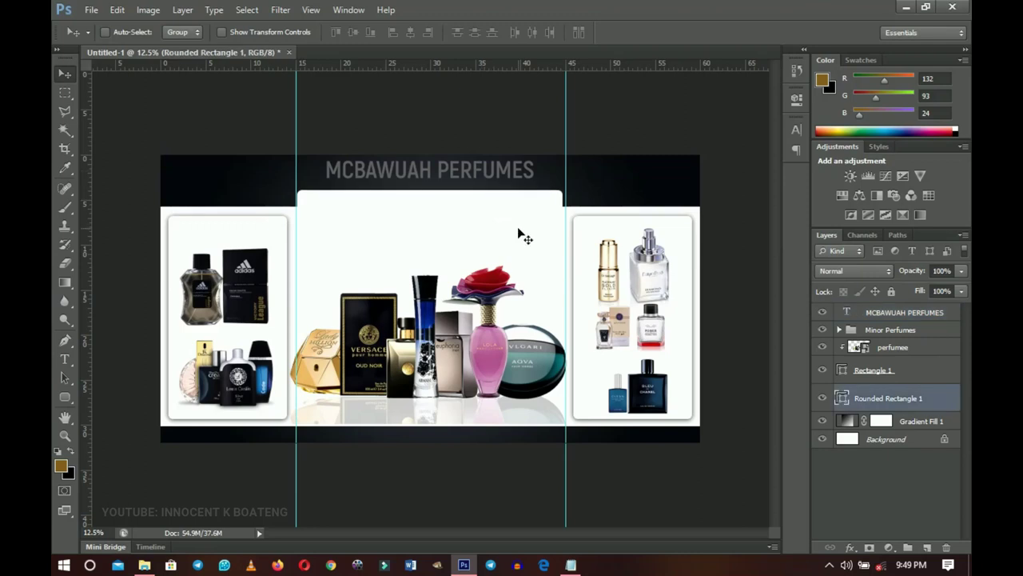
key(shift+Down)
key(shift+Down)
key(shift+Up)
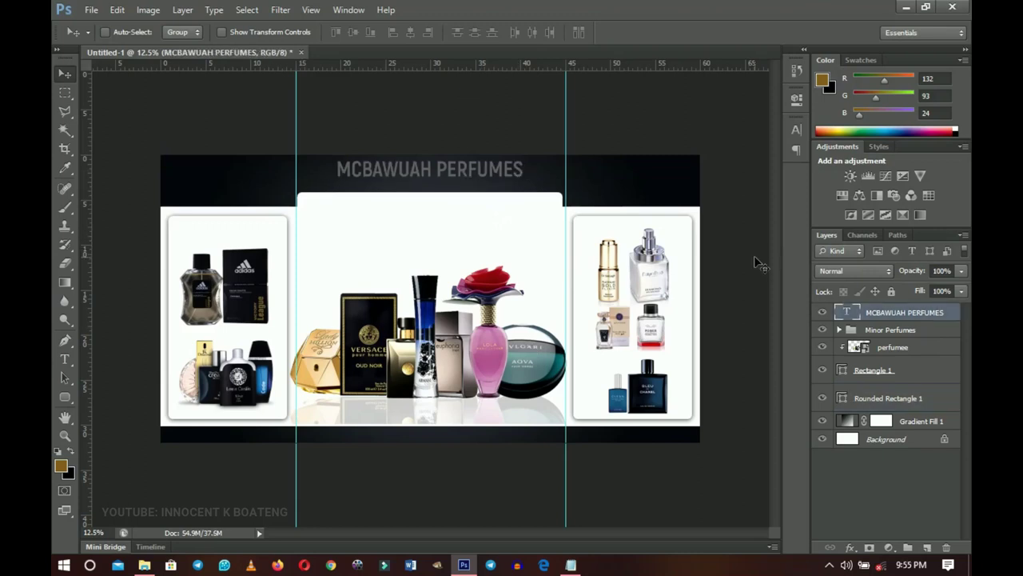
Duplicate the heading just below itself and replace the copy's text with the line "Perfumes, Eau de parfum, Eau Cologne, Eua Fraiche etc" from Notepad's Cosmetic info file
key(ctrl+j)
drag(488, 166, 490, 192)
click(572, 566)
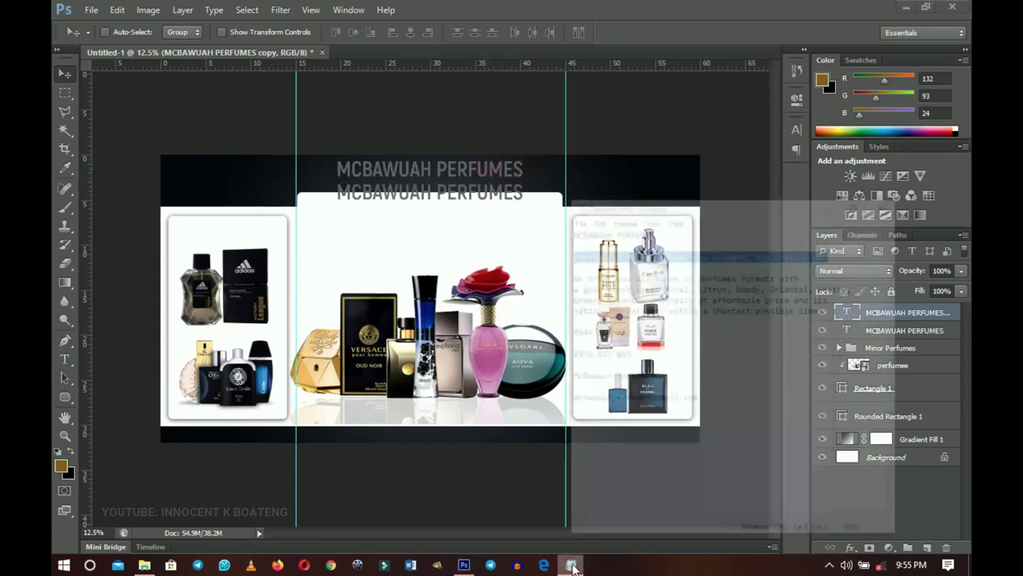
click(720, 183)
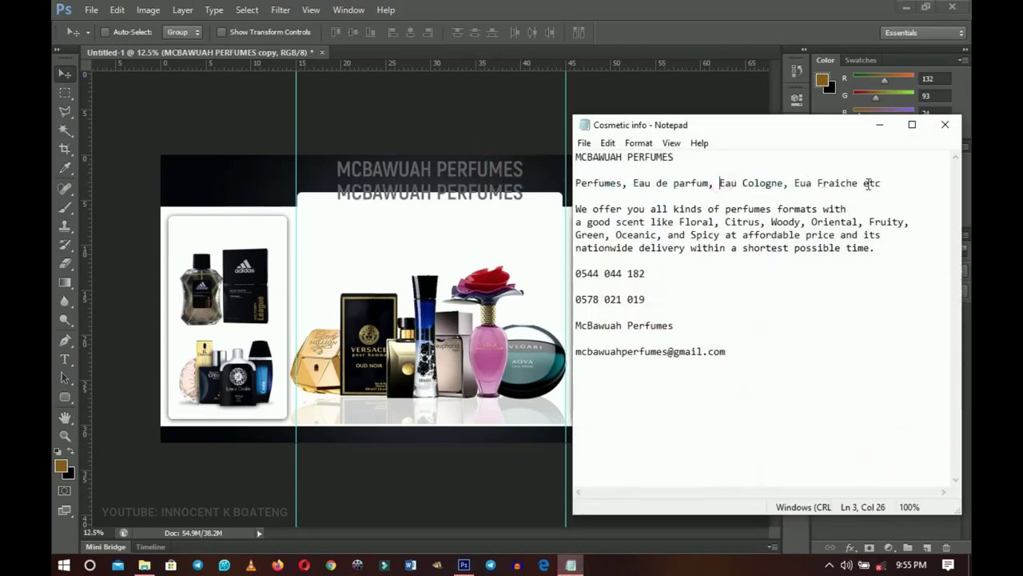
drag(903, 184, 577, 184)
key(ctrl+c)
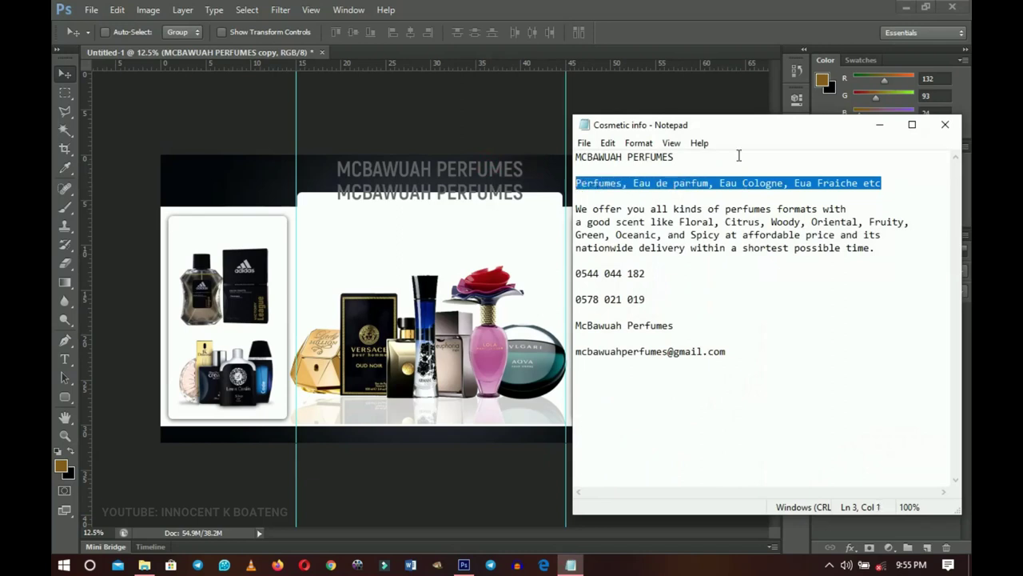
click(878, 124)
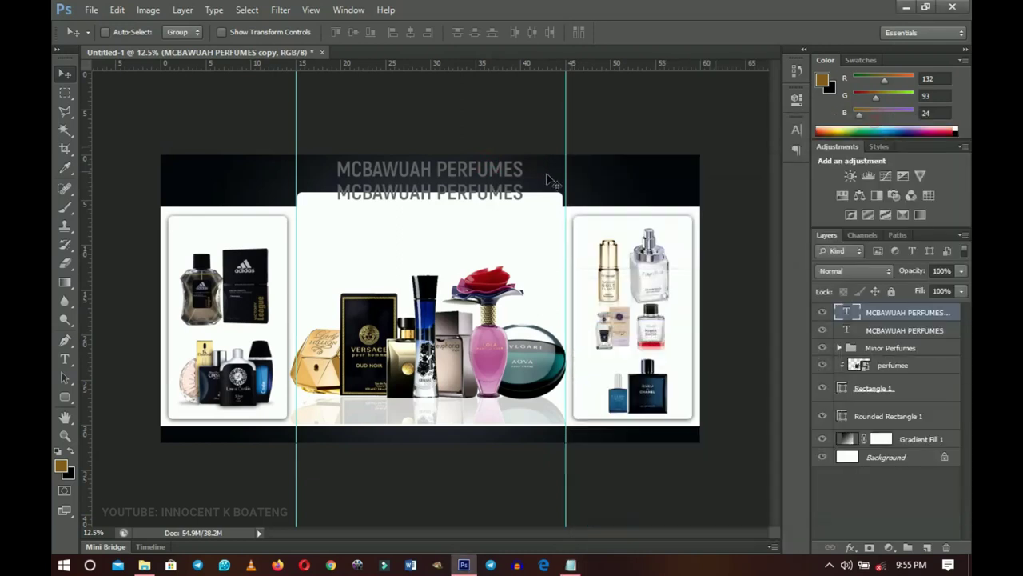
click(480, 196)
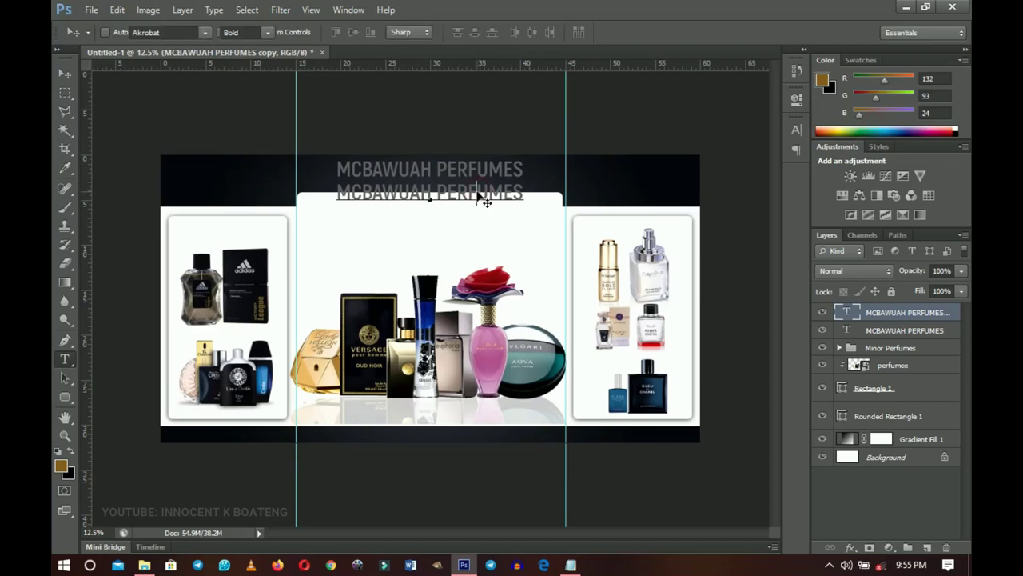
key(ctrl+a)
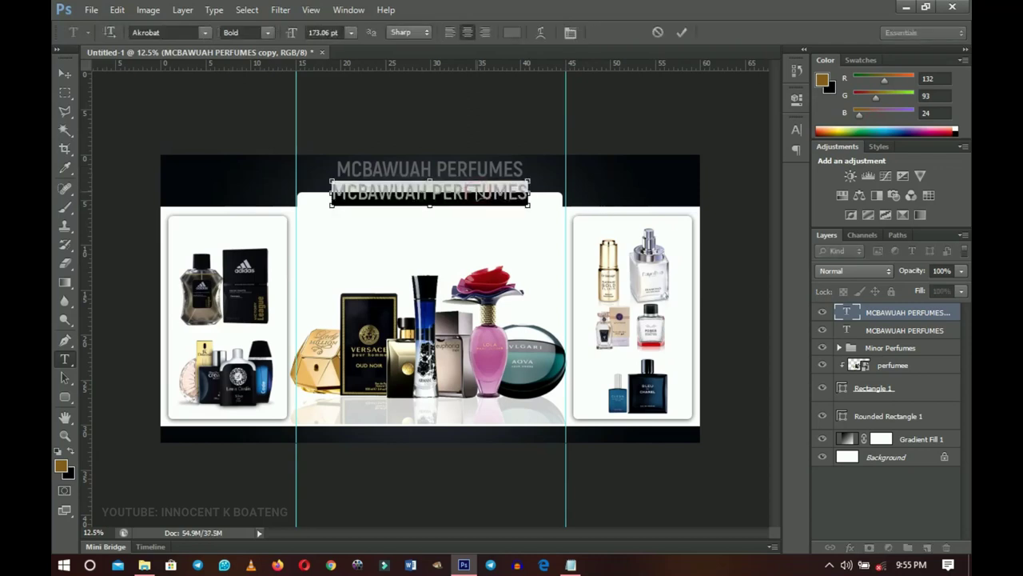
key(ctrl+v)
Recolour the whole Perfumes, Eau de parfum tagline white (#ffffff) and commit the text edit
key(ctrl+a)
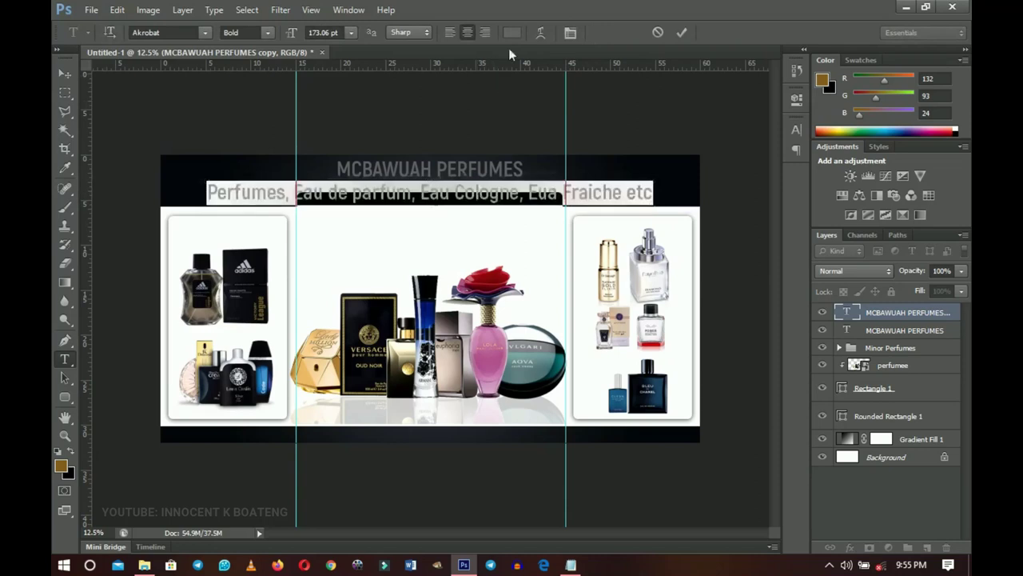
click(512, 32)
click(542, 244)
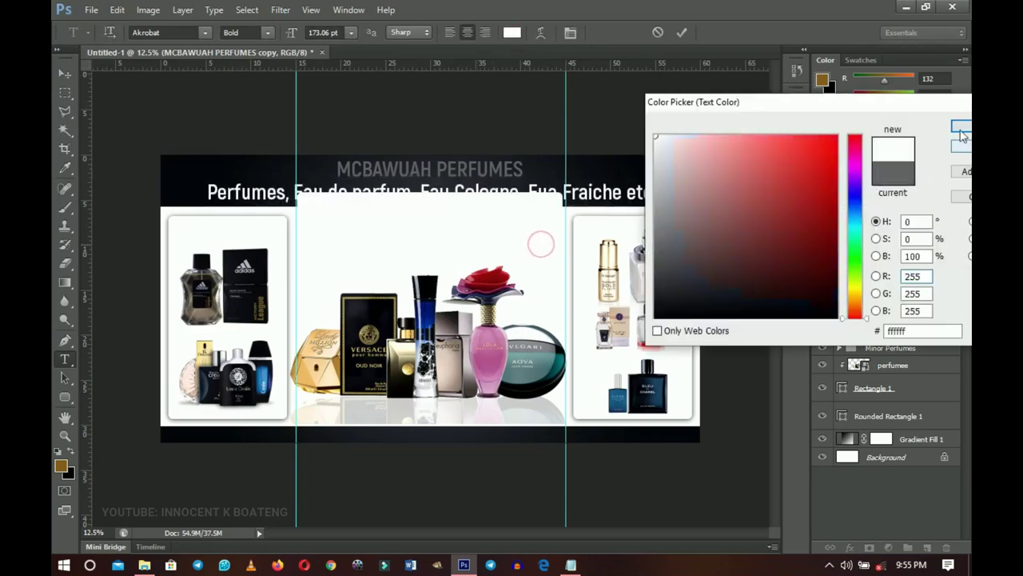
click(960, 125)
click(66, 74)
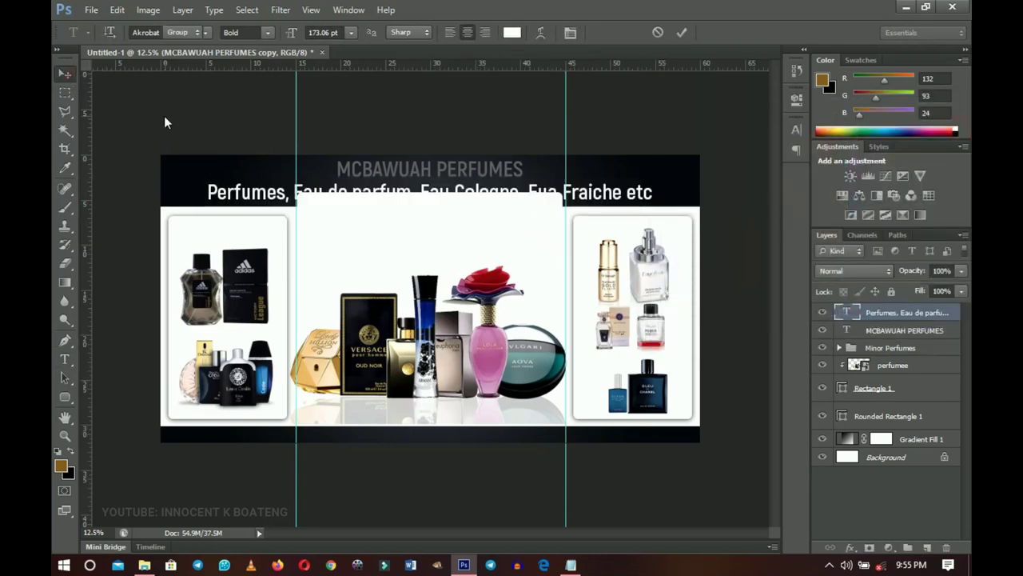
Scale the tagline down to about 53.73% and nudge it up between the heading and the central white rectangle
key(ctrl+t)
drag(657, 205, 554, 166)
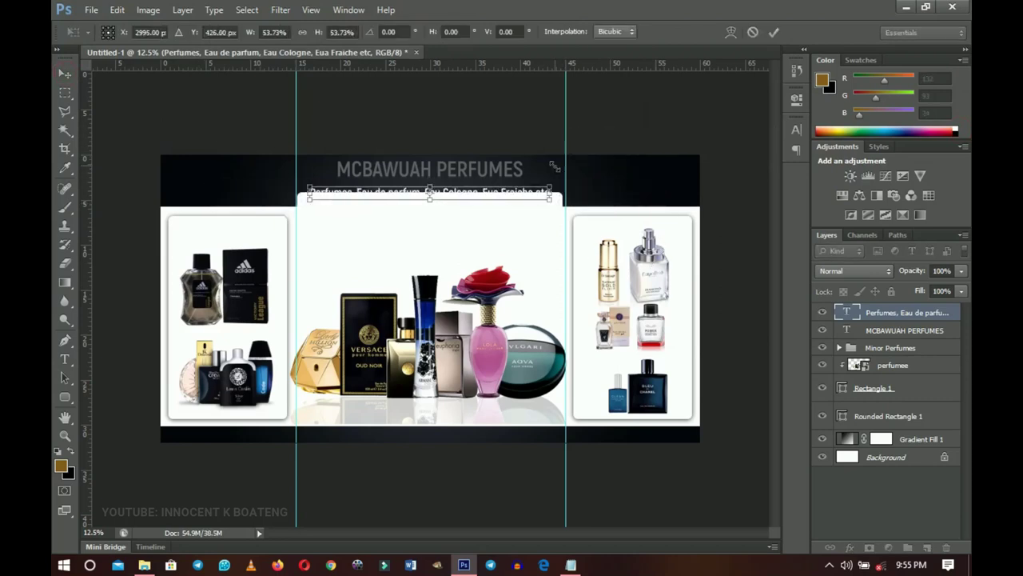
key(Return)
key(shift+Up)
key(shift+Up)
key(shift+Up)
key(shift+Up)
key(shift+Up)
key(shift+Up)
key(shift+Up)
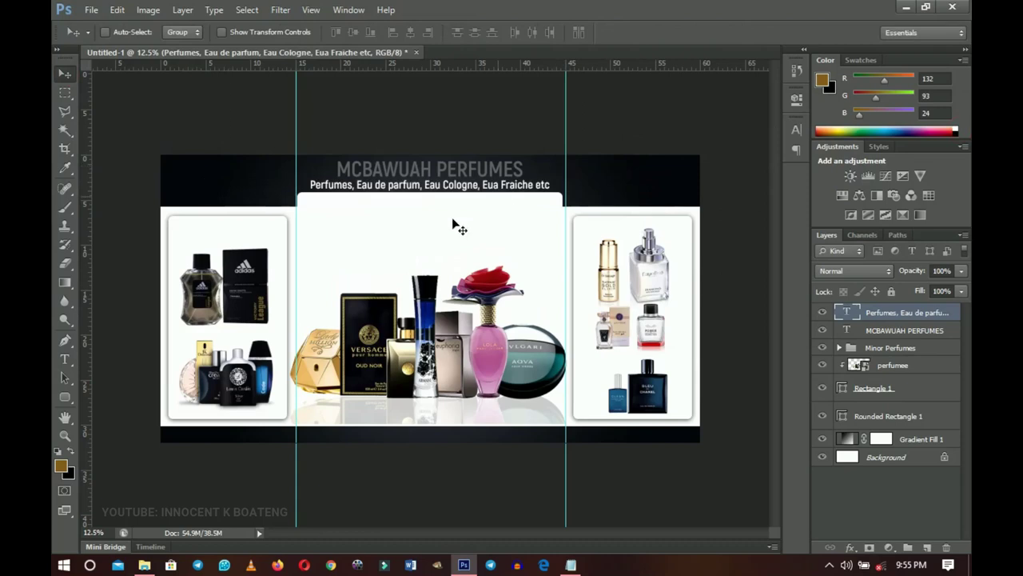
Examine the heading, tagline and central perfume area of the banner up close
key(z)
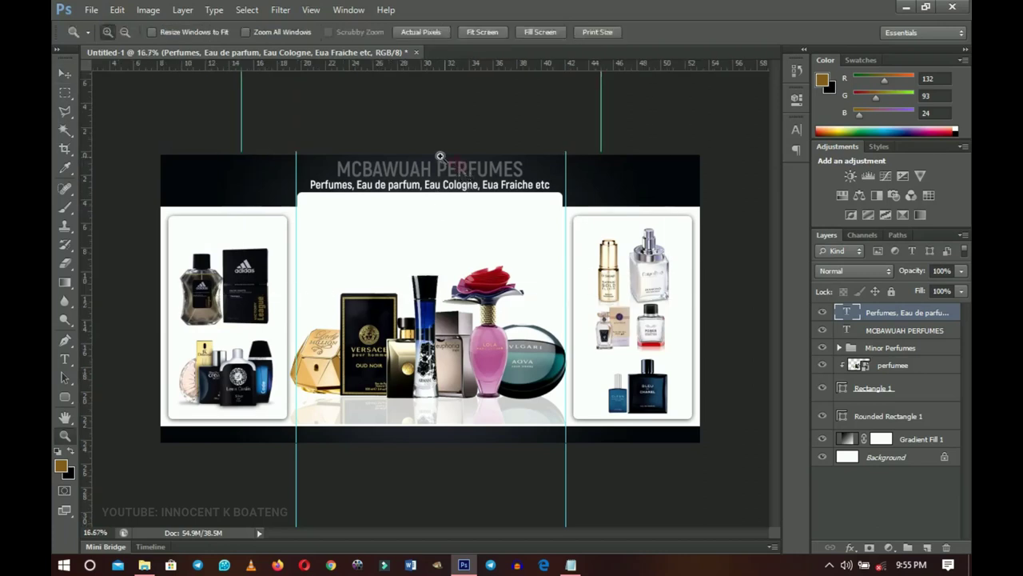
click(459, 165)
key(v)
scroll(439, 159, up, 1)
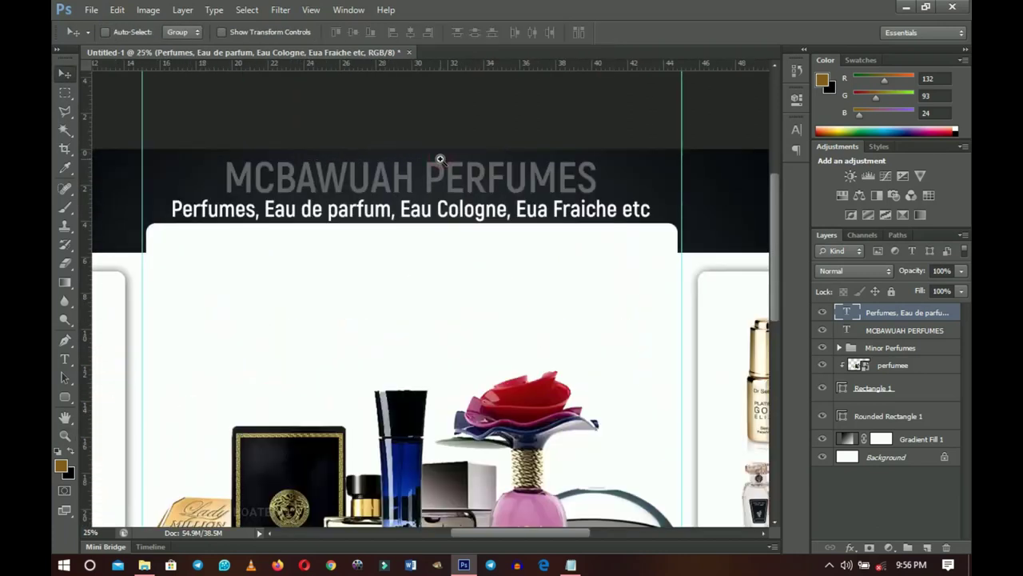
scroll(560, 184, down, 2)
scroll(560, 184, left, 2)
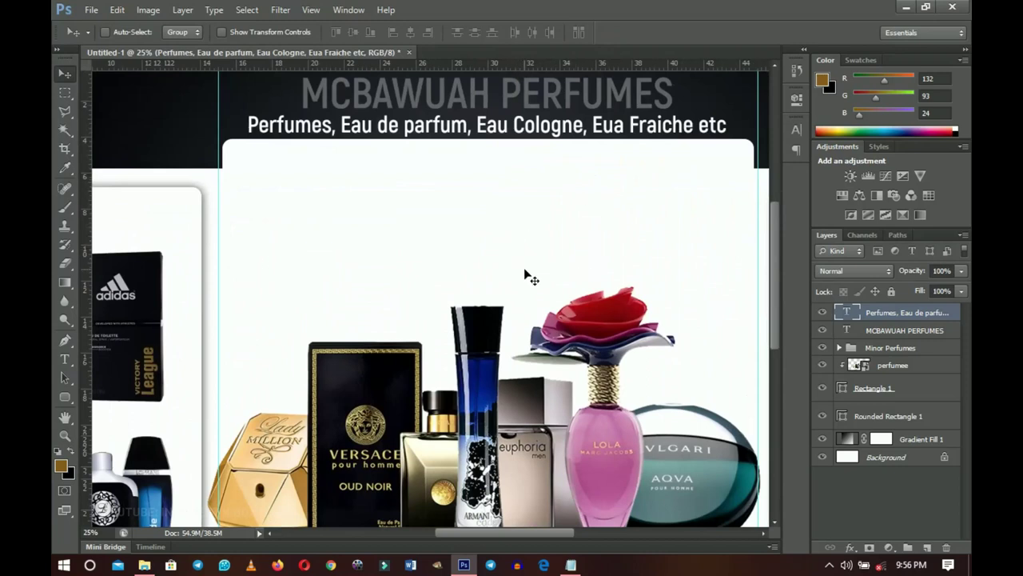
scroll(526, 276, down, 1)
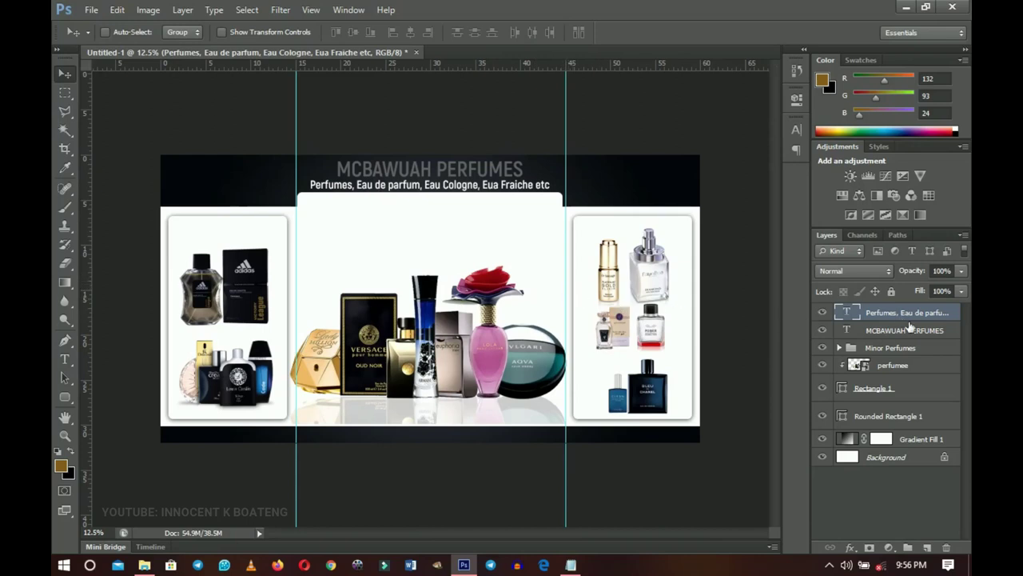
Duplicate the tagline about 6.36 in lower onto the central white rectangle and recolour the copy near-black, sampled from the dark top strip
key(ctrl+j)
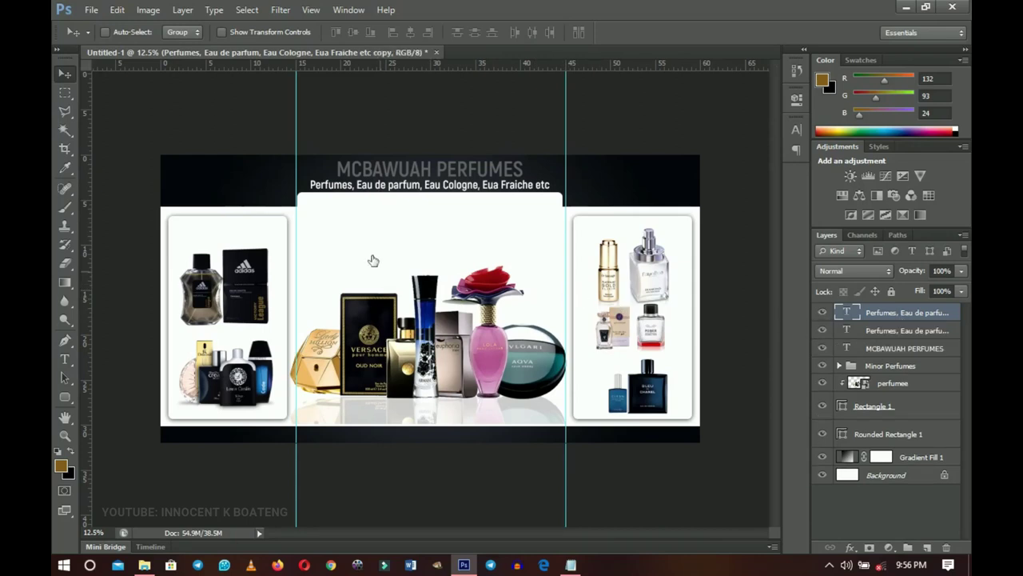
drag(482, 186, 496, 237)
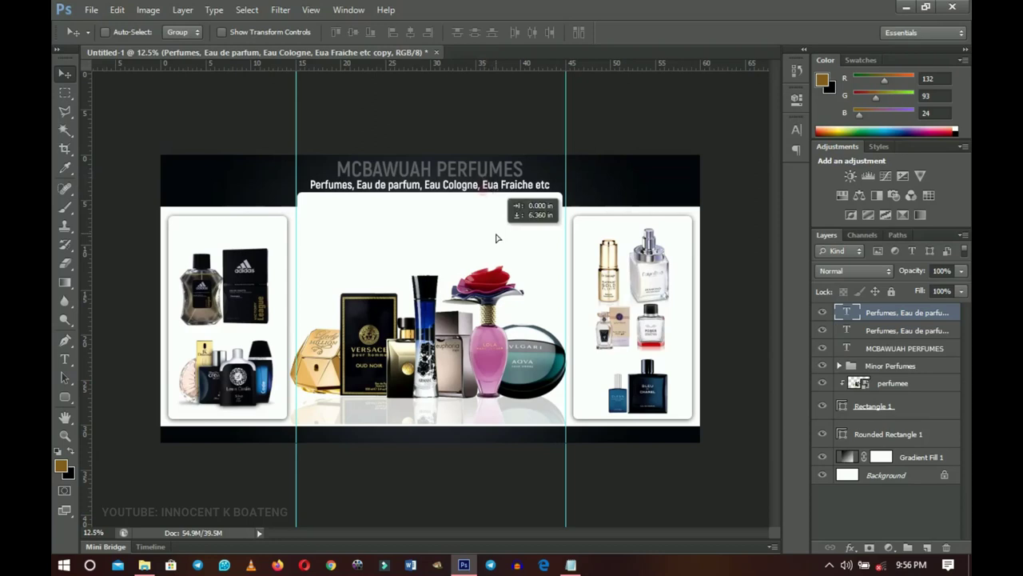
double_click(850, 312)
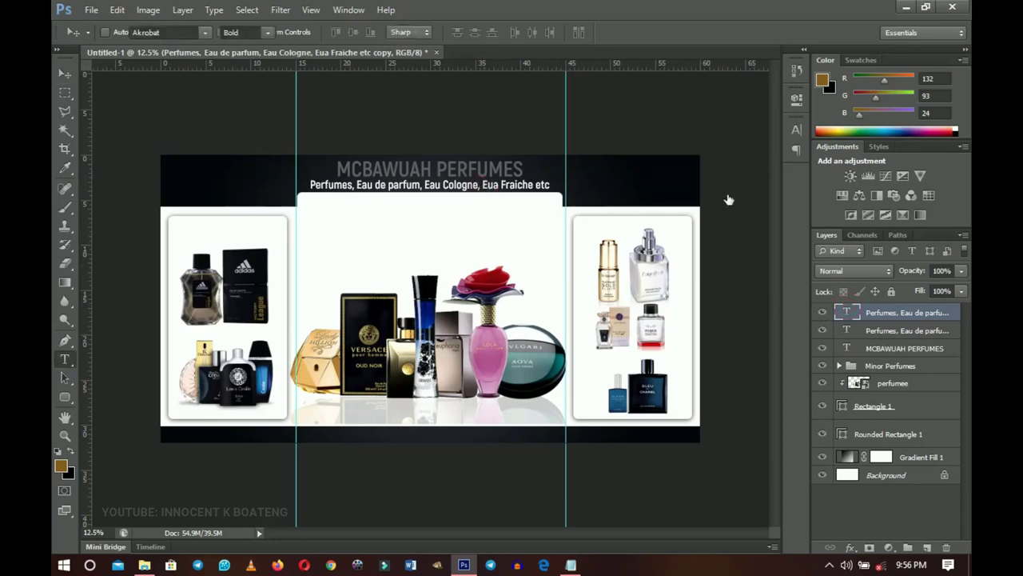
click(511, 32)
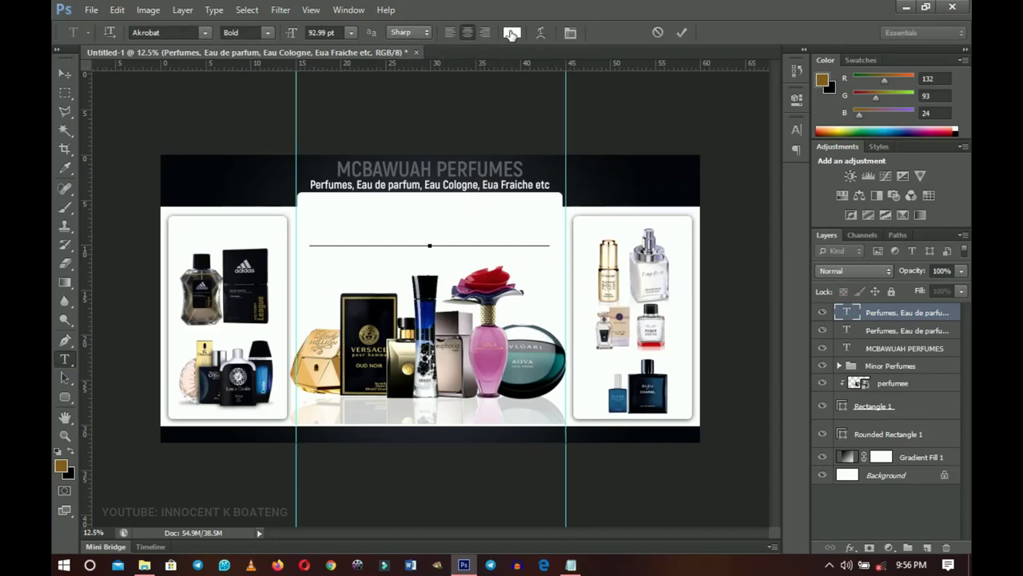
click(631, 170)
click(961, 126)
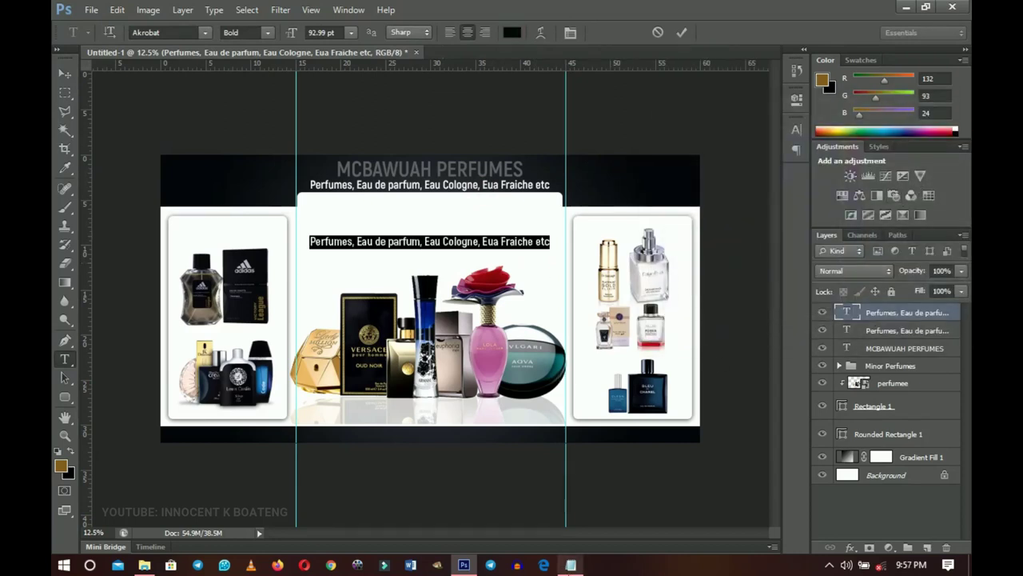
Replace the duplicated tagline text with the "We offer you all kinds of perfumes" paragraph copied from the Cosmetic info Notepad file
click(571, 565)
drag(882, 251, 484, 205)
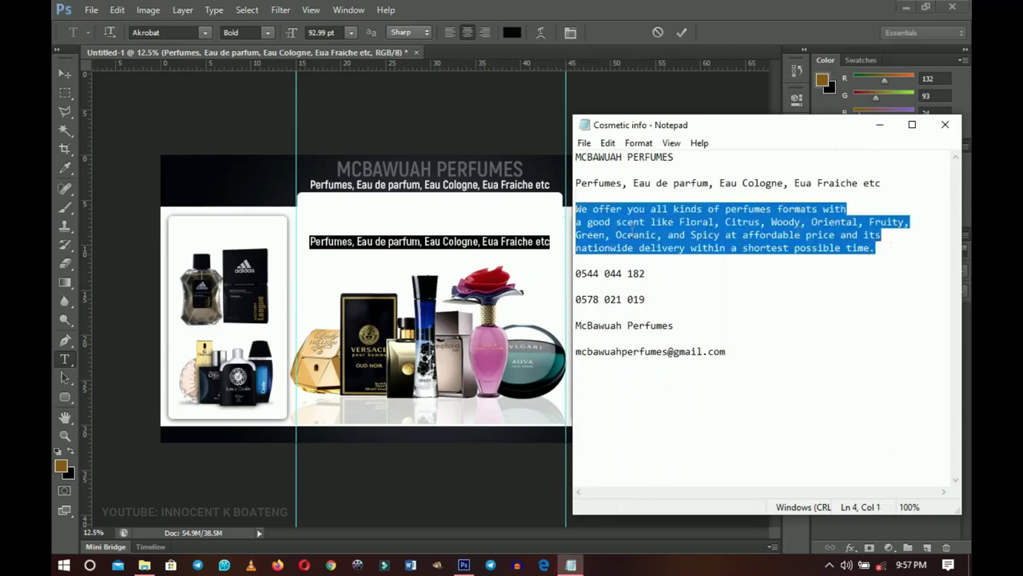
click(879, 125)
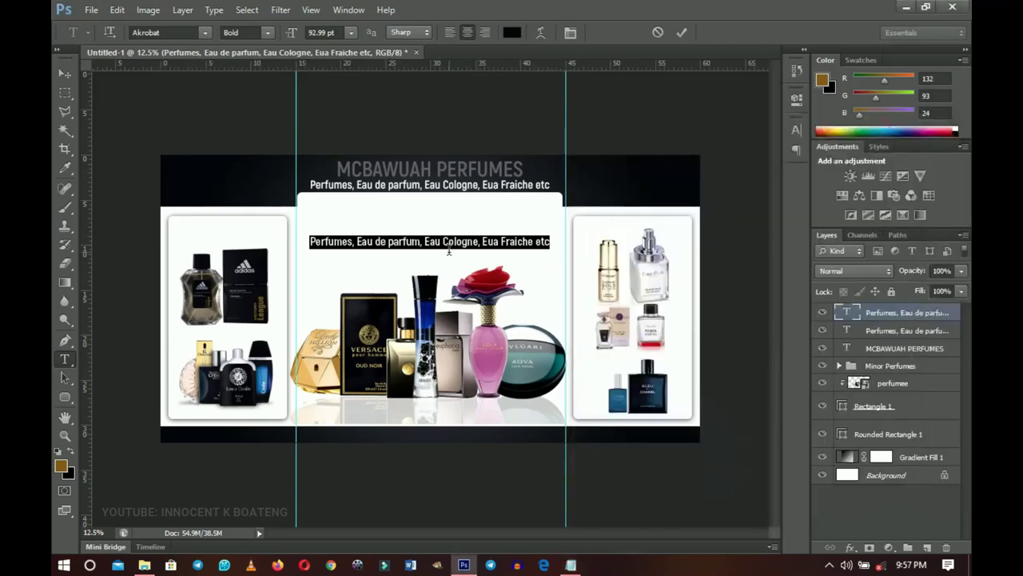
key(ctrl+v)
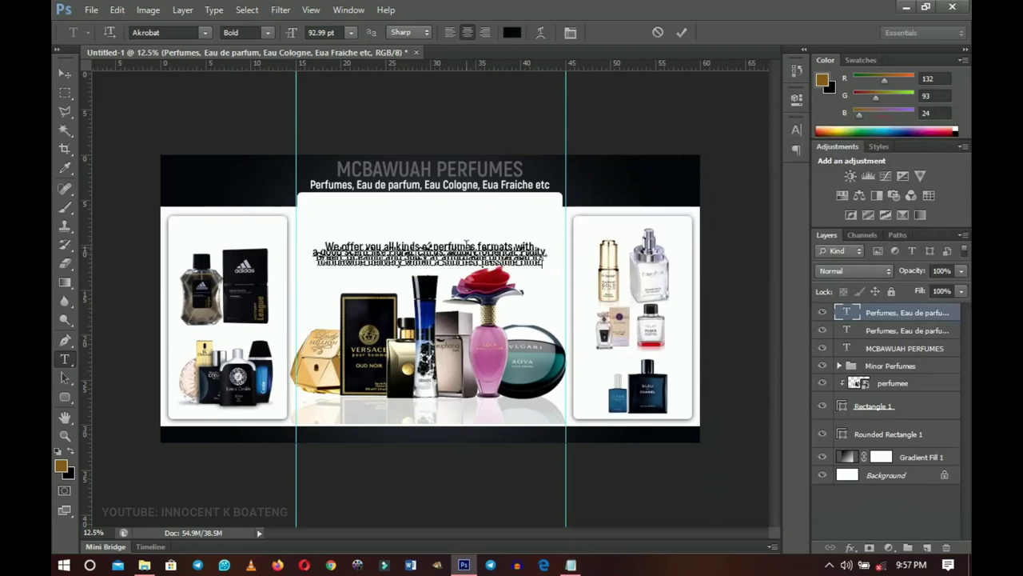
Set the whole description paragraph's leading to 85.01 pt and its tracking to -20
key(ctrl+a)
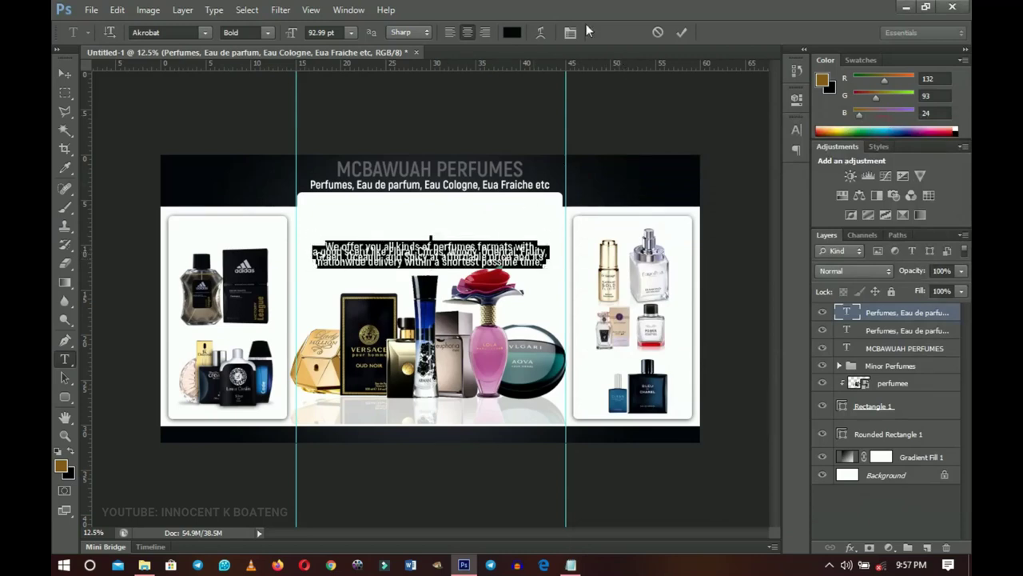
click(570, 32)
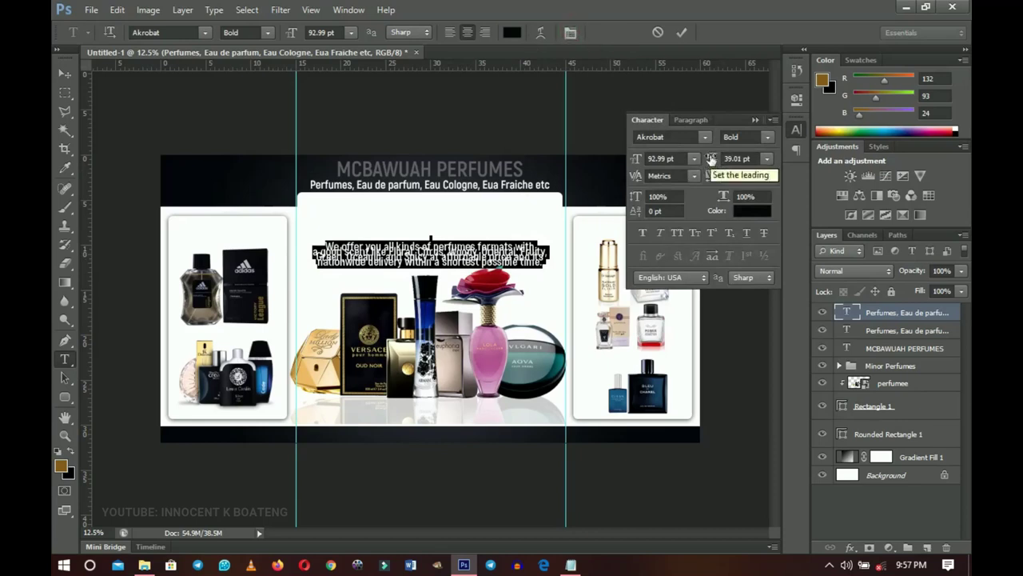
drag(711, 159, 744, 158)
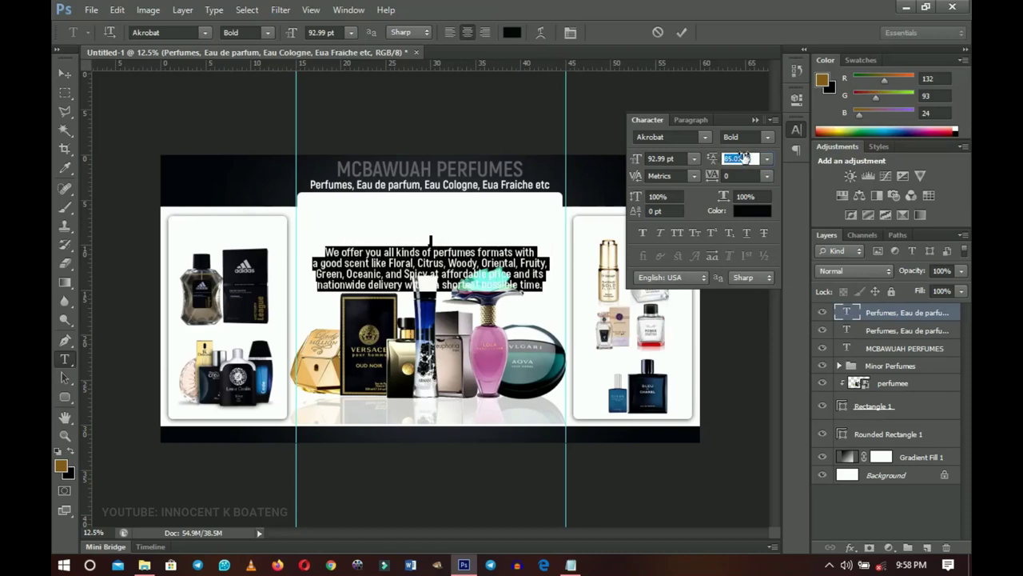
key(Tab)
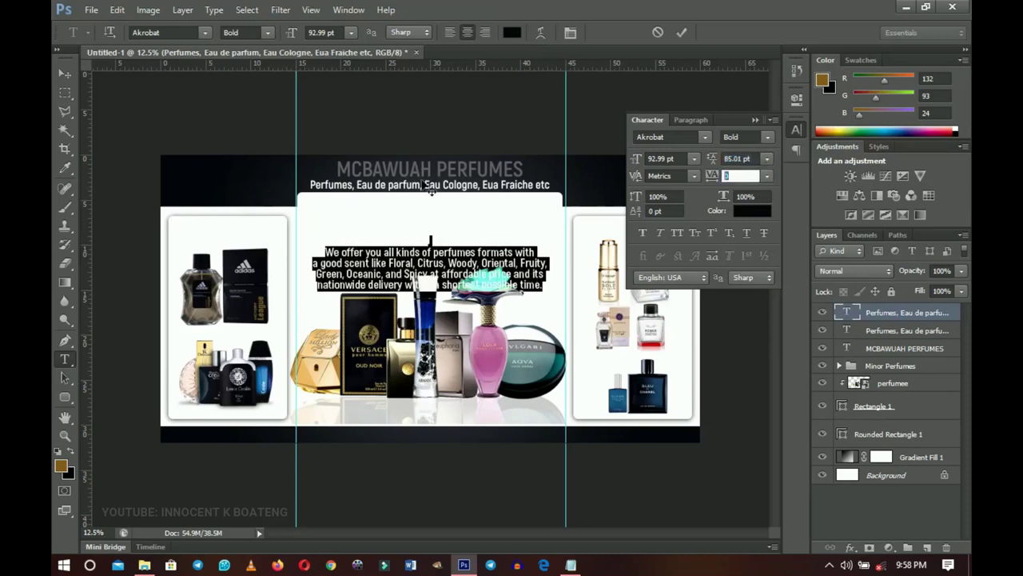
text(-20)
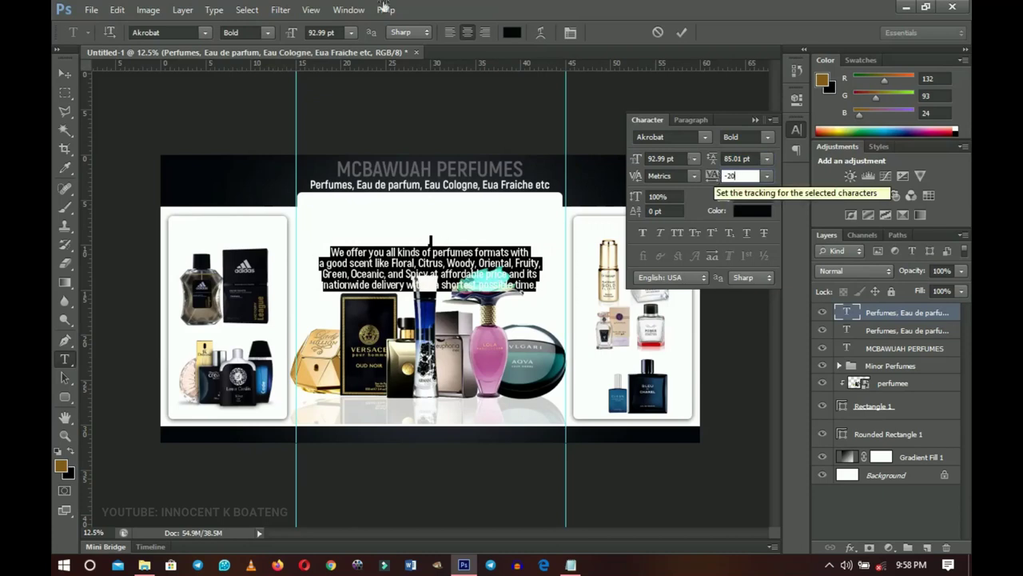
Change the description's font weight to SemiBold and move it up about 5.19 in, above the perfume bottles
click(271, 32)
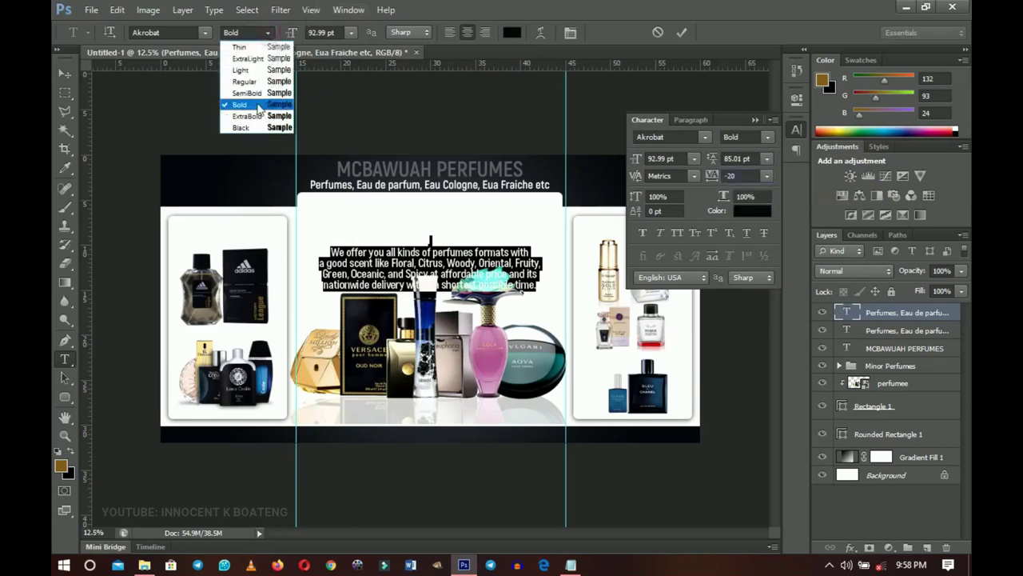
click(240, 89)
click(67, 74)
drag(425, 316, 425, 269)
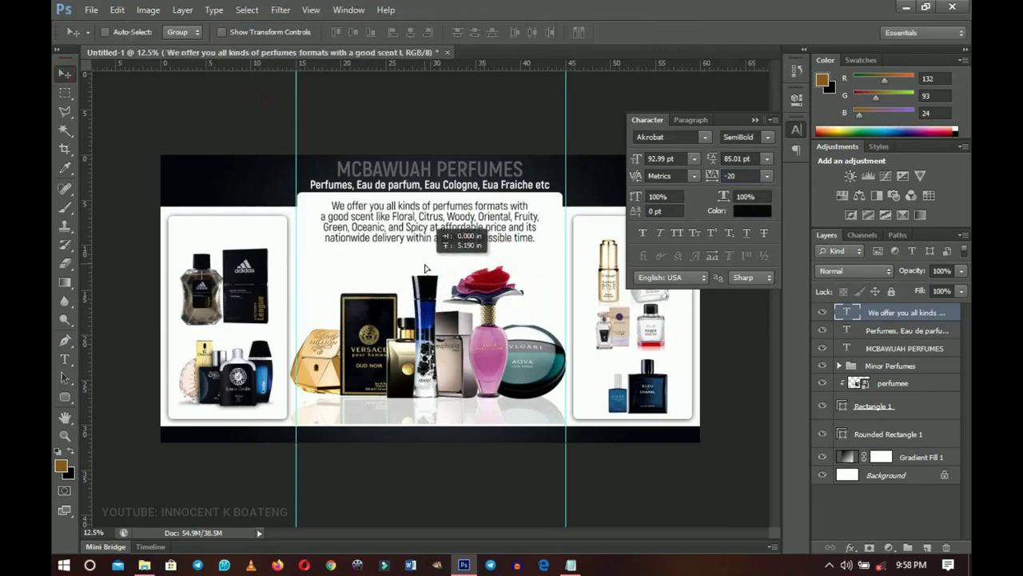
Examine the heading, tagline and description paragraph up close, with the character settings out of the way
key(z)
click(411, 193)
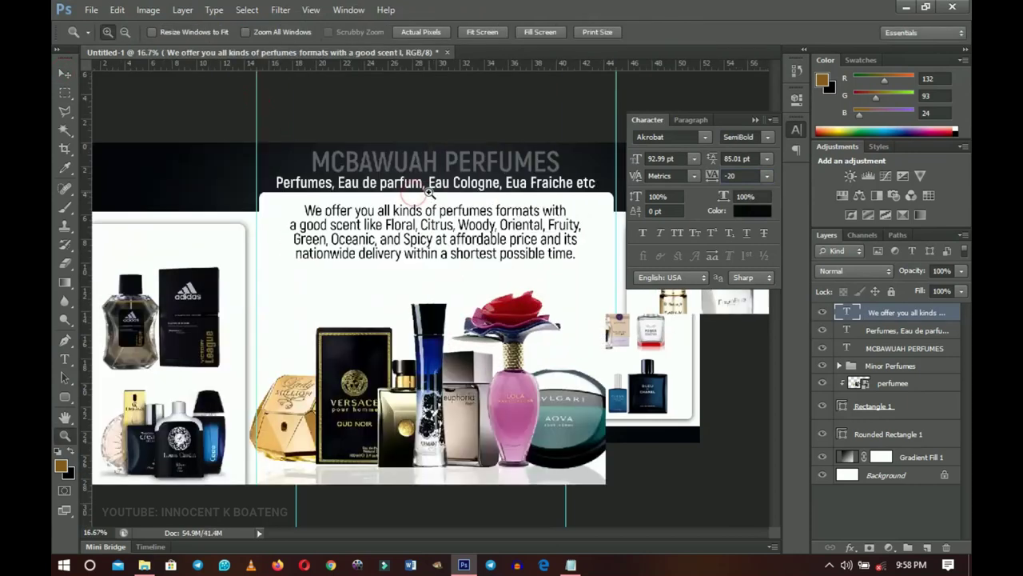
click(457, 212)
key(v)
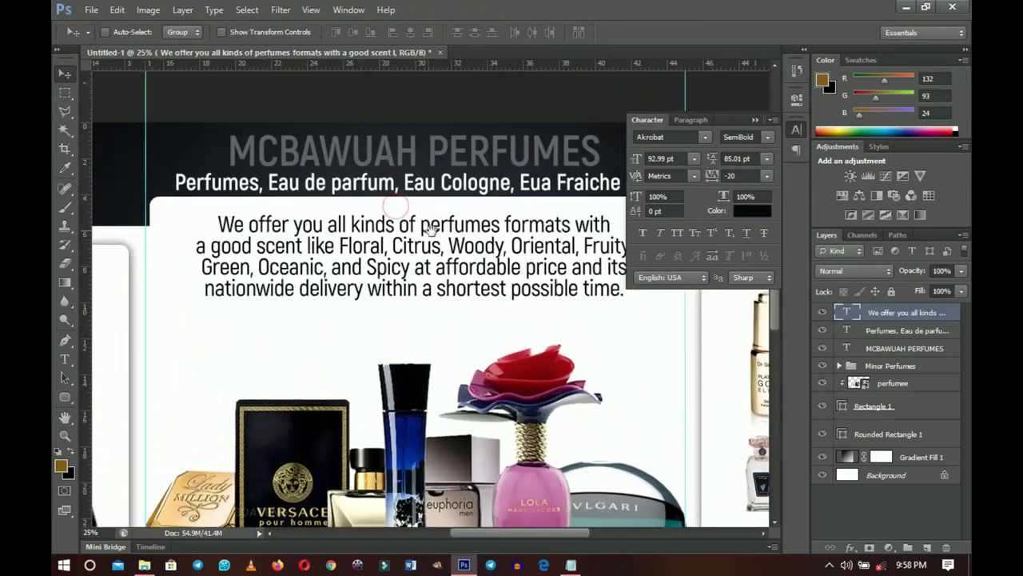
click(755, 119)
scroll(541, 253, down, 2)
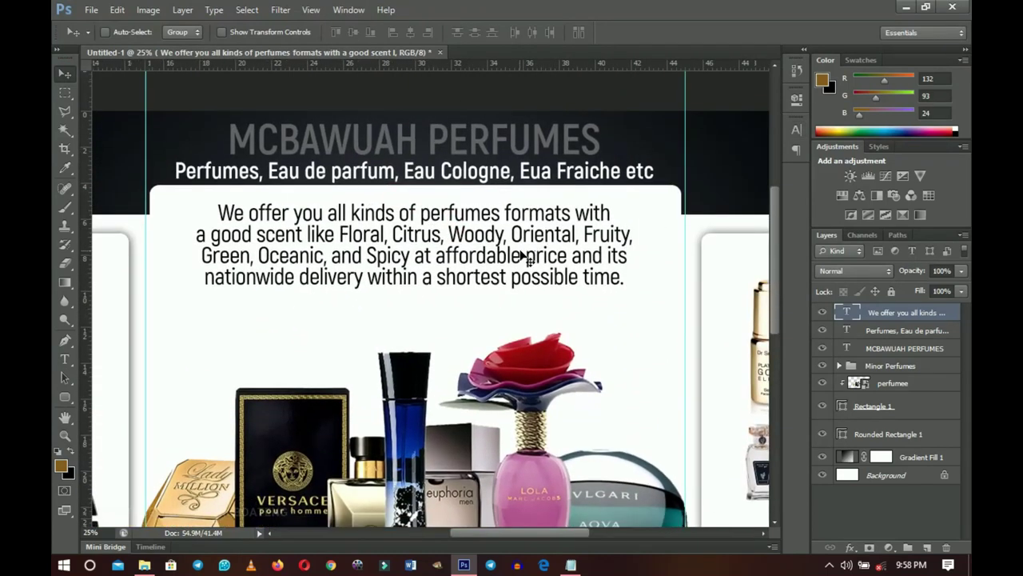
scroll(518, 254, up, 1)
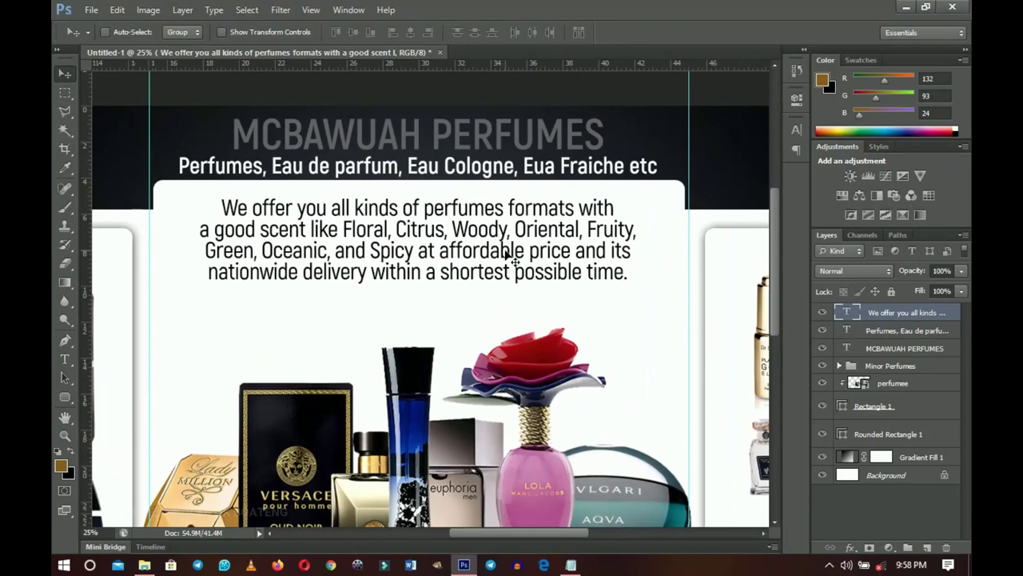
key(z)
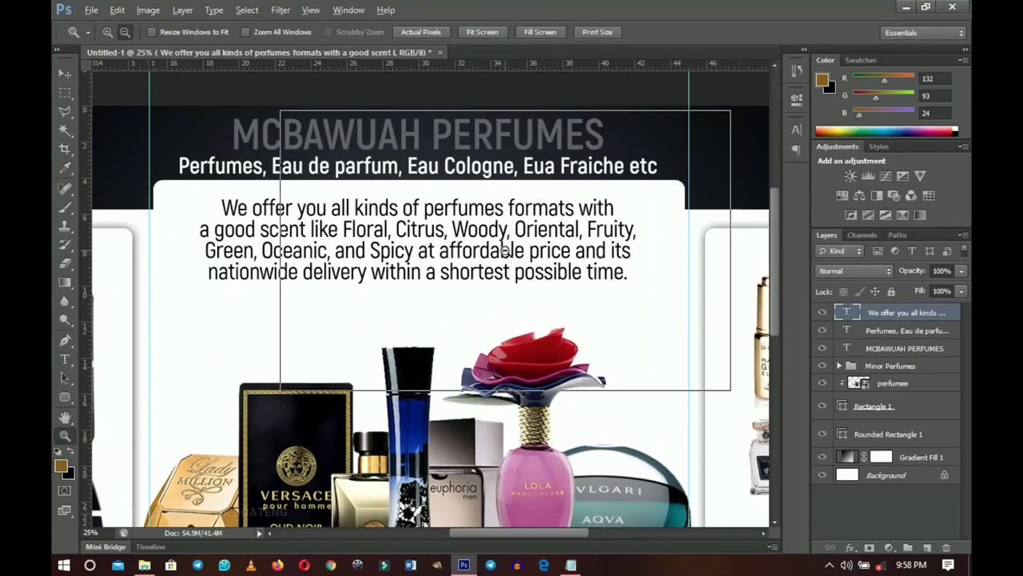
alt+click(511, 254)
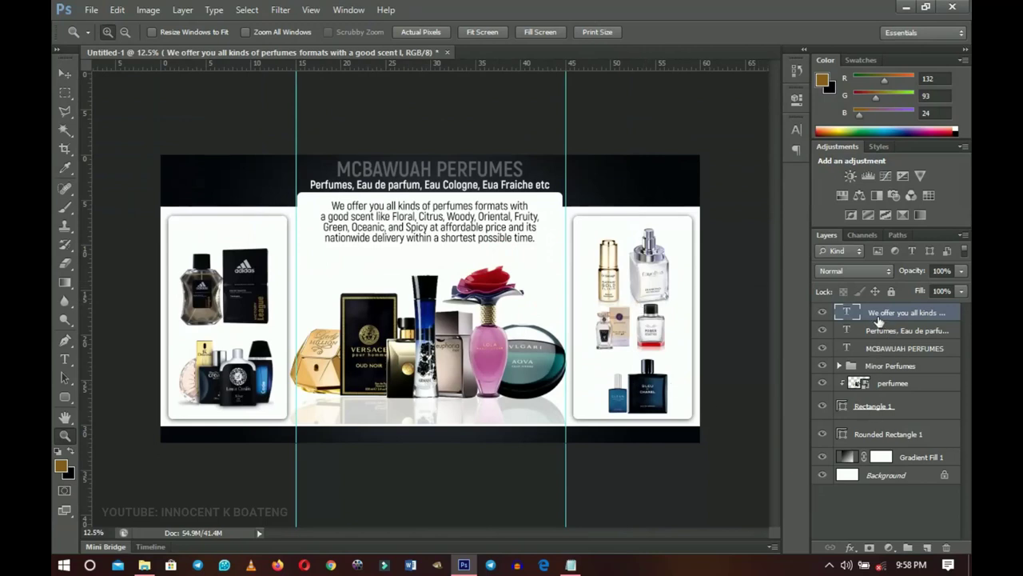
key(v)
Place the call icon 3 image from the Perfume Banner folder into the banner, scaled down to about 30.5%
mouse_move(145, 565)
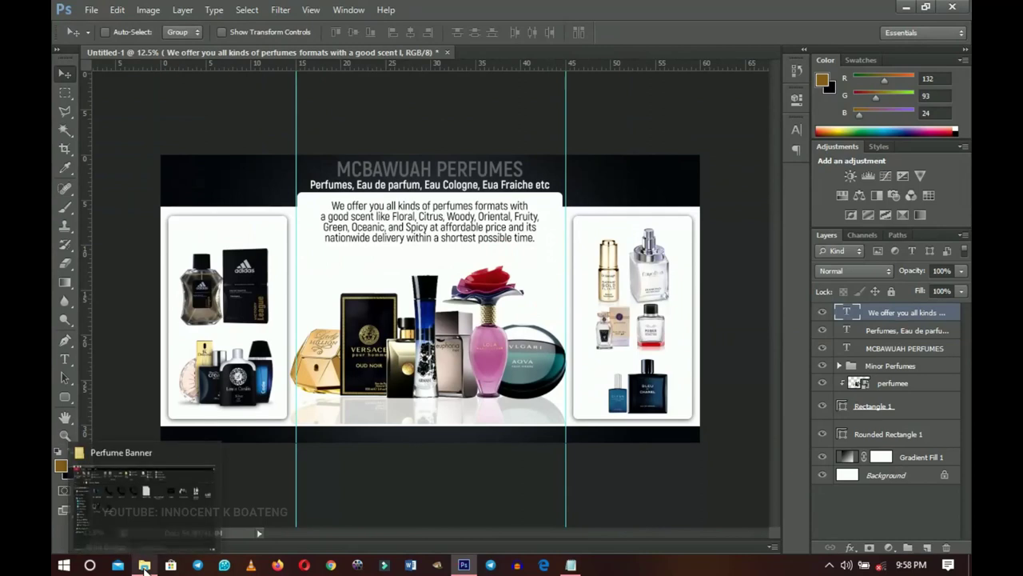
click(192, 521)
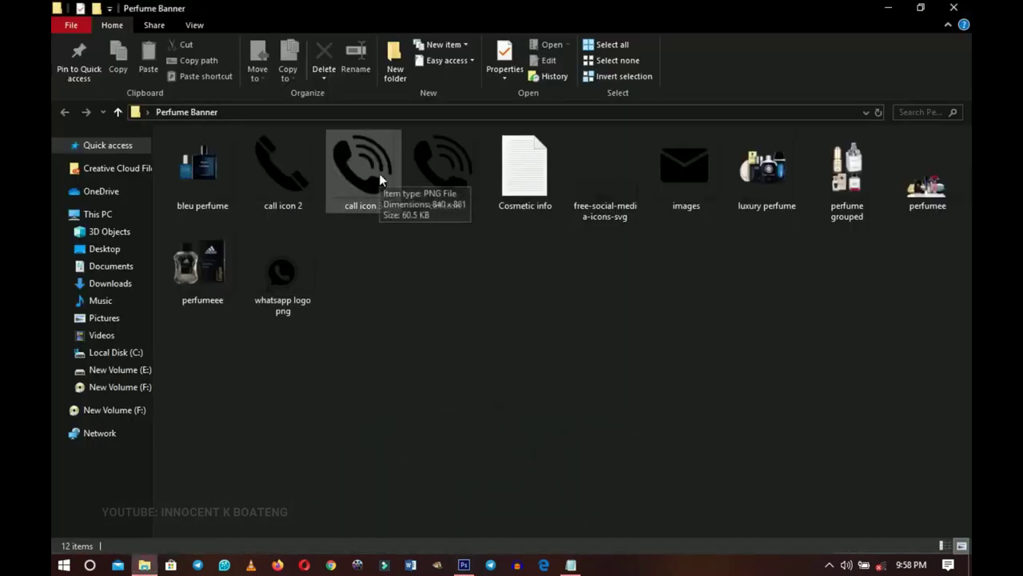
drag(379, 172, 414, 203)
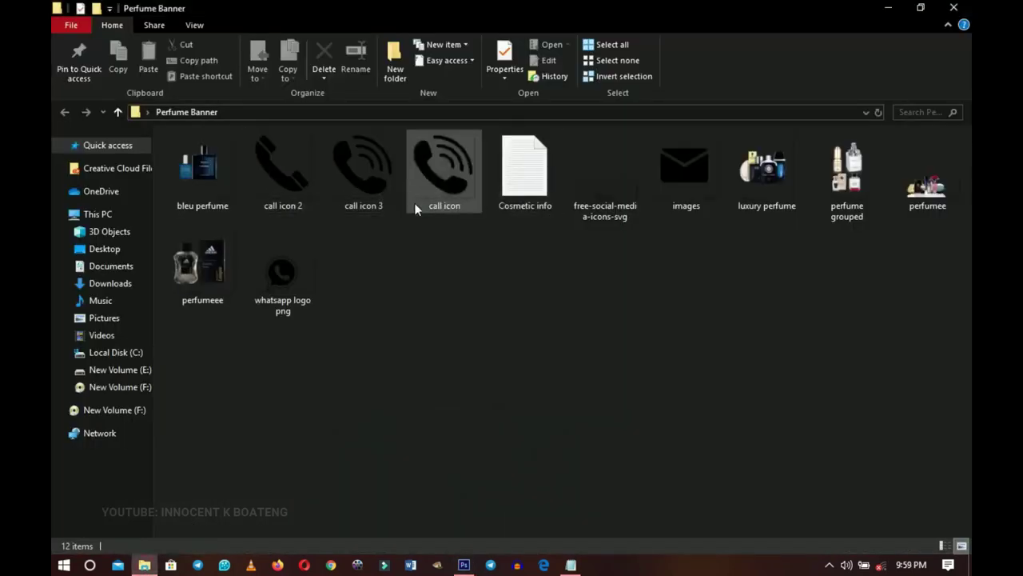
click(366, 163)
drag(366, 178, 338, 429)
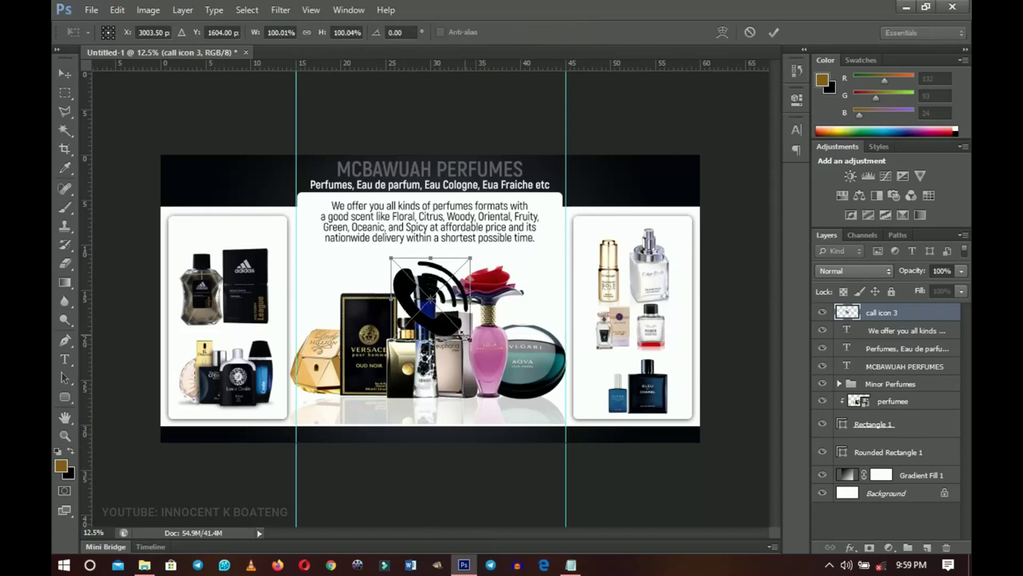
drag(472, 258, 444, 285)
key(Return)
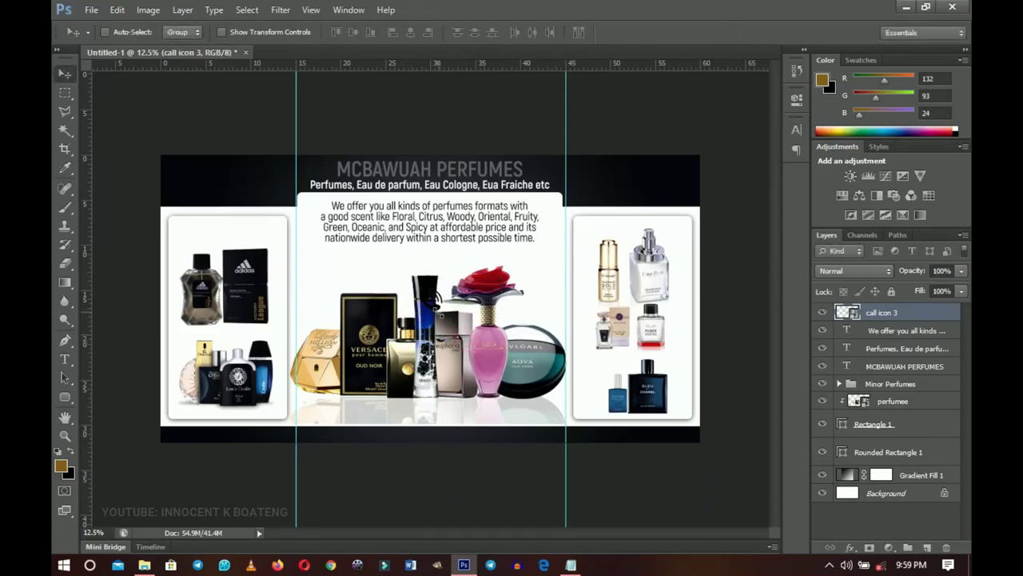
Move the call icon onto the lower dark strip beneath the left white panel and scale it down to about 15.7%
key(z)
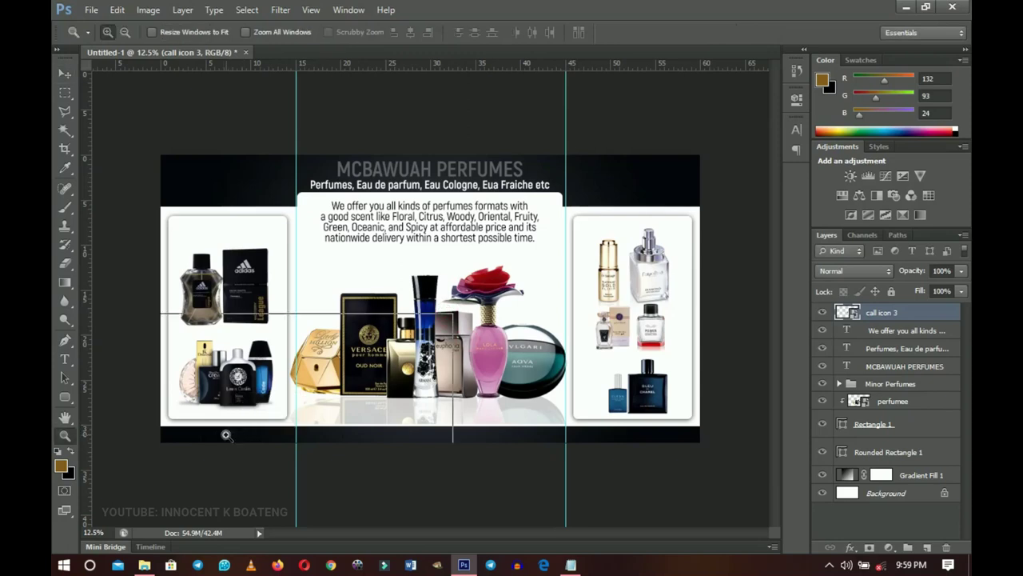
click(226, 435)
click(226, 435)
click(226, 435)
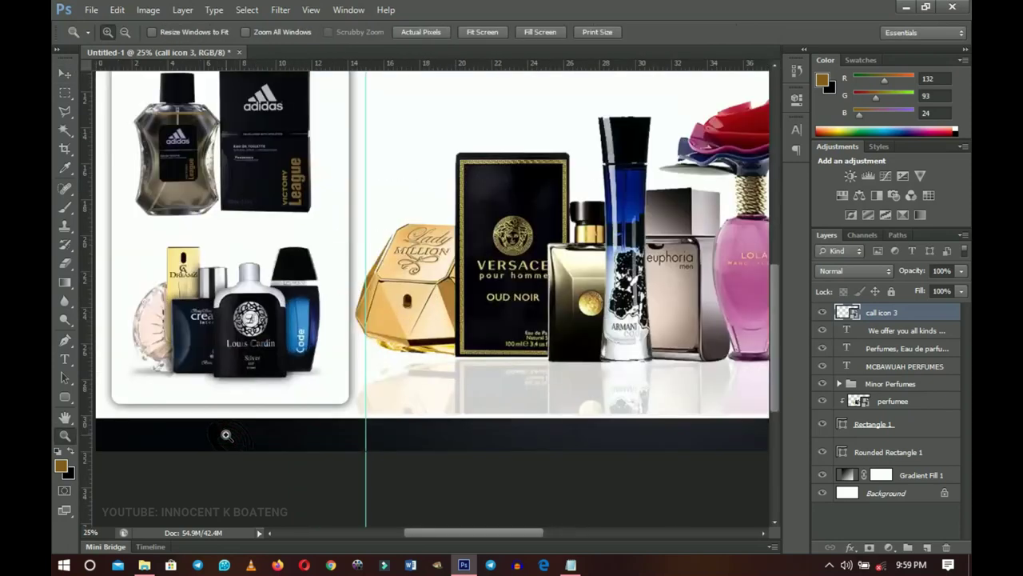
click(226, 435)
key(v)
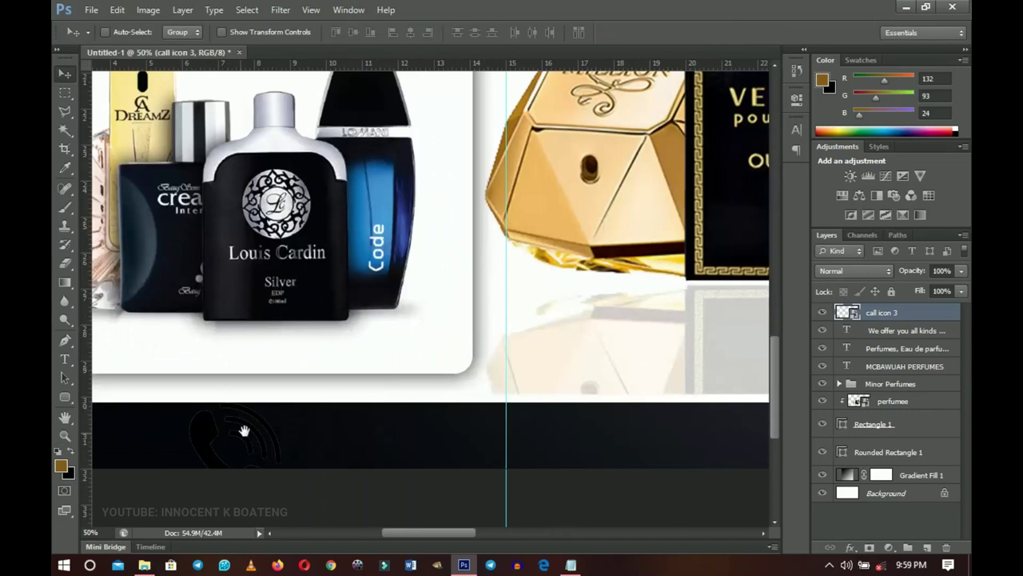
drag(245, 430, 387, 264)
key(ctrl+t)
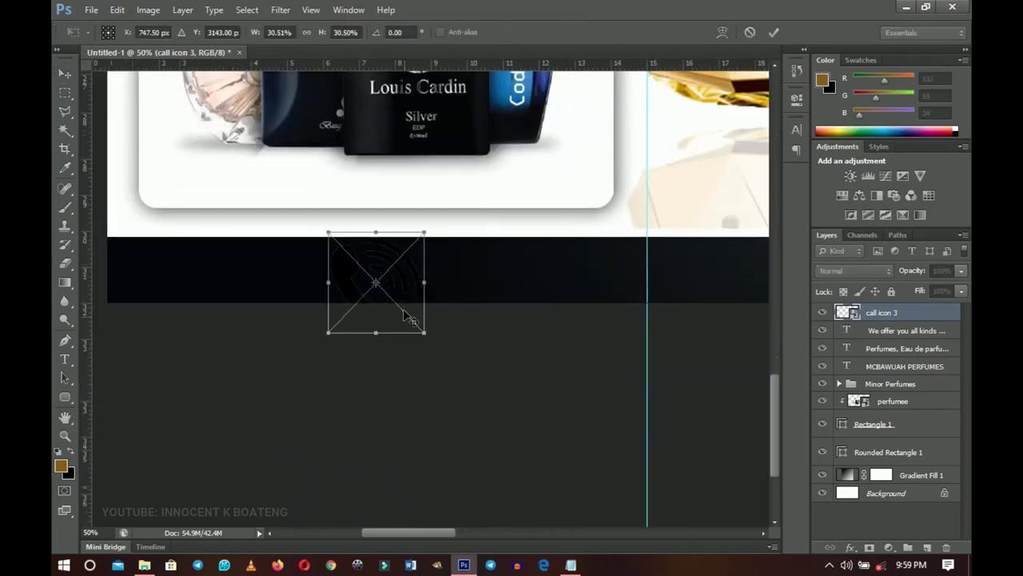
drag(424, 336, 408, 296)
key(Return)
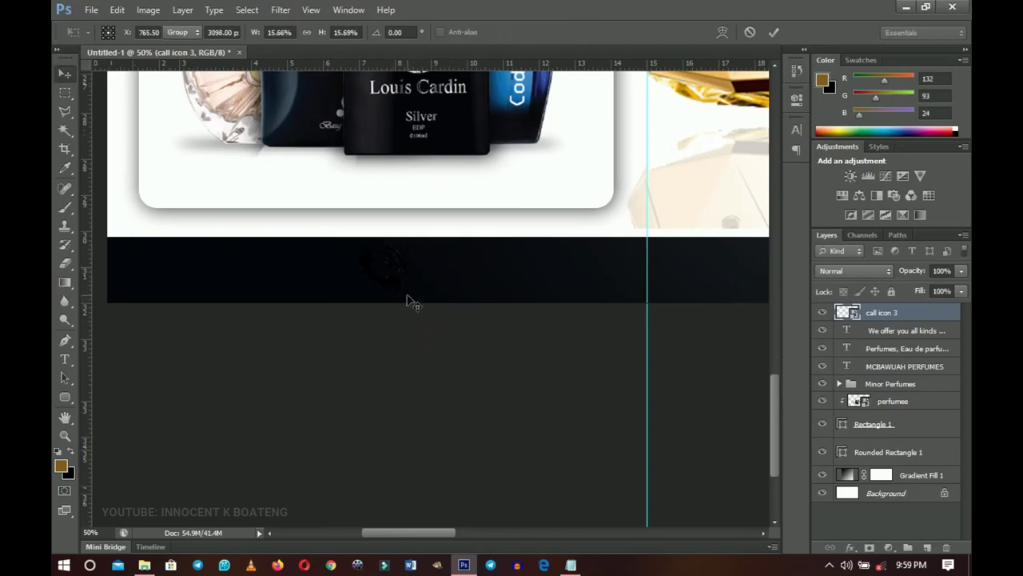
Rasterize the call icon 3 layer and apply a white (#ffffff) Color Overlay to it
right_click(896, 319)
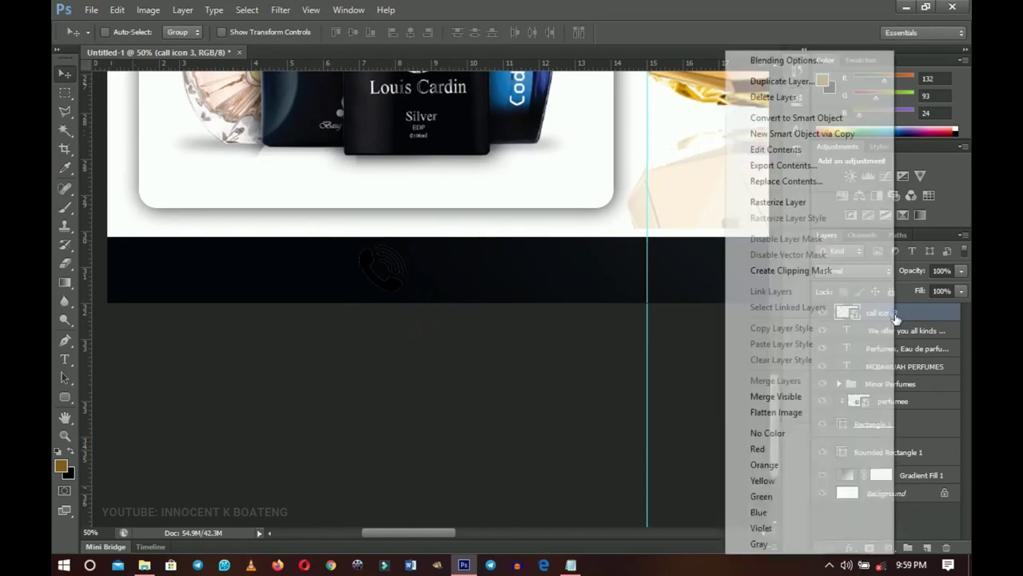
click(786, 203)
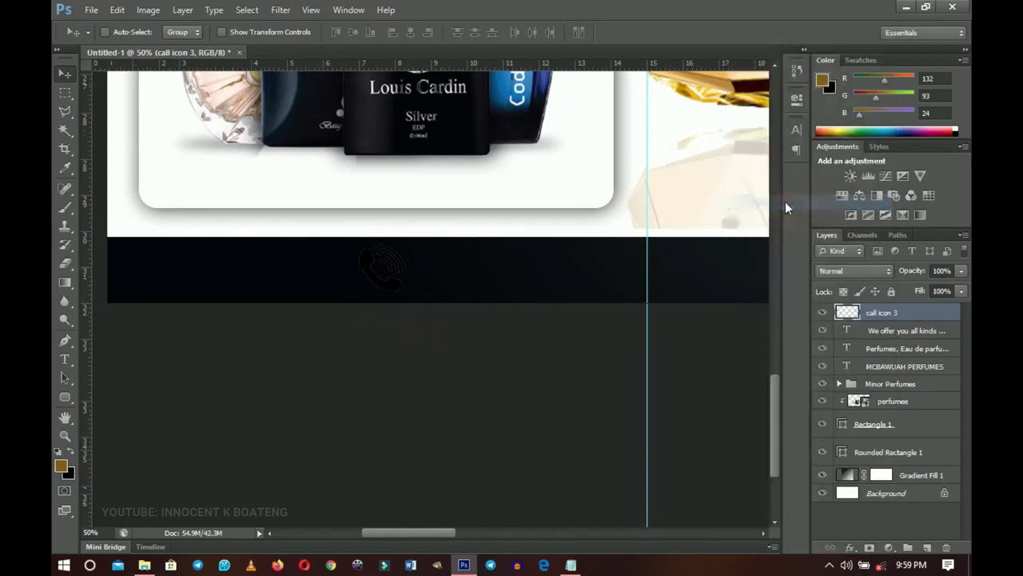
right_click(890, 314)
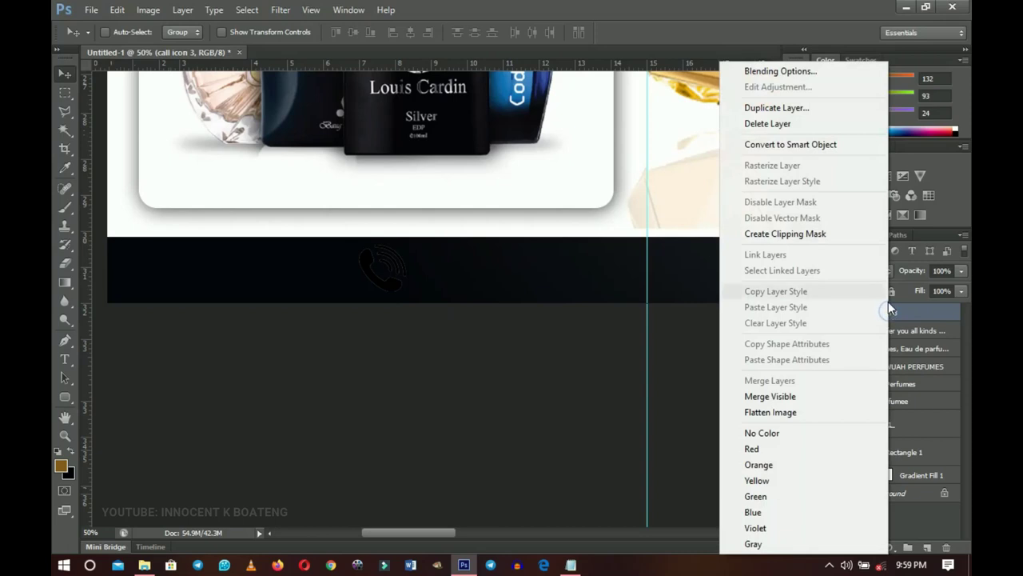
click(780, 73)
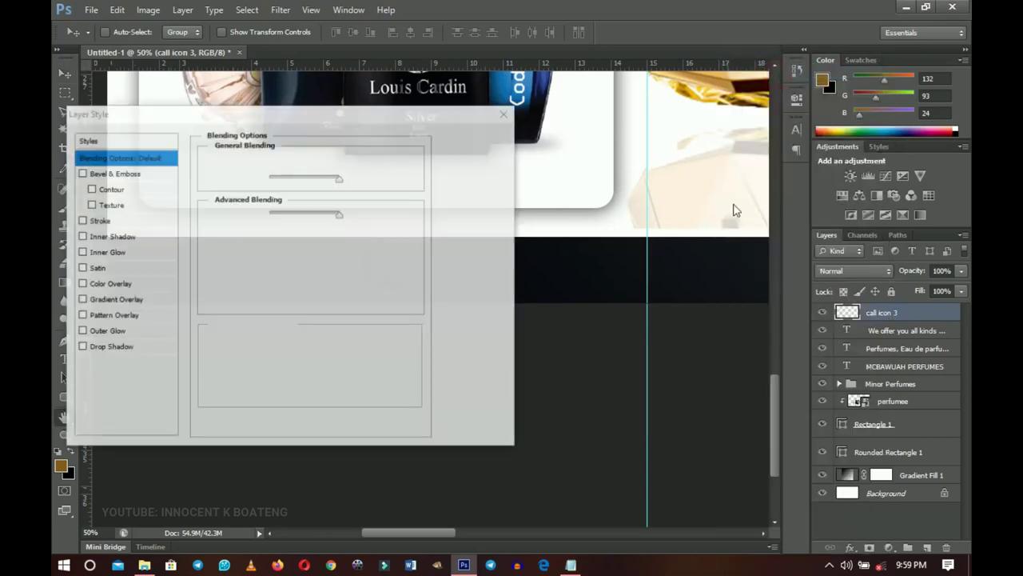
drag(331, 122, 843, 62)
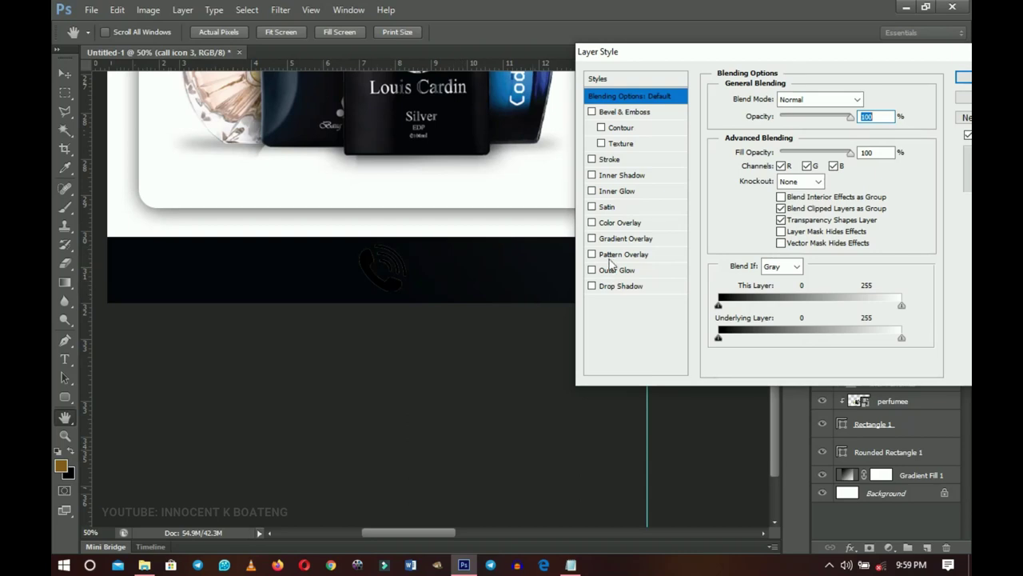
click(620, 225)
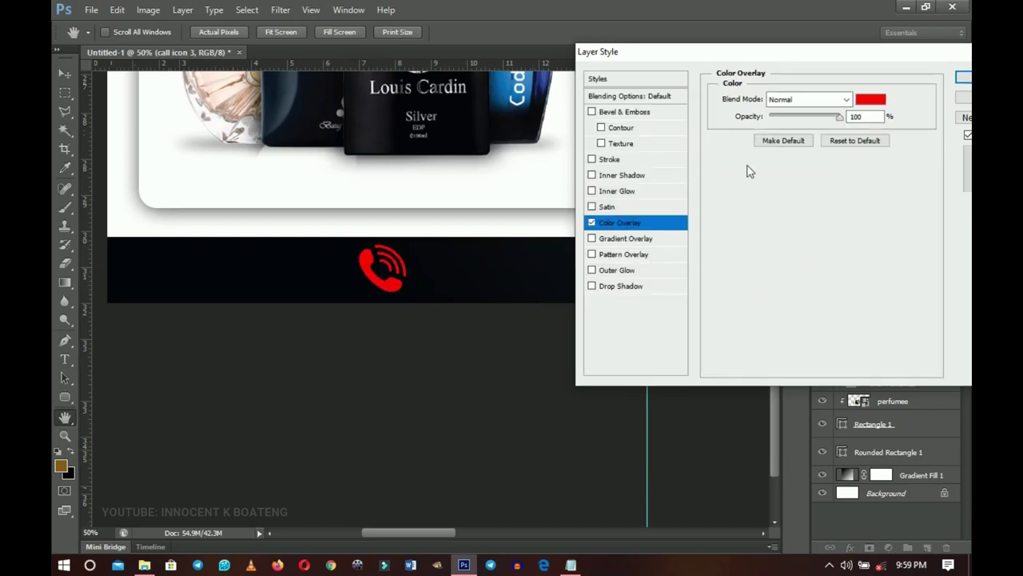
click(871, 100)
click(656, 138)
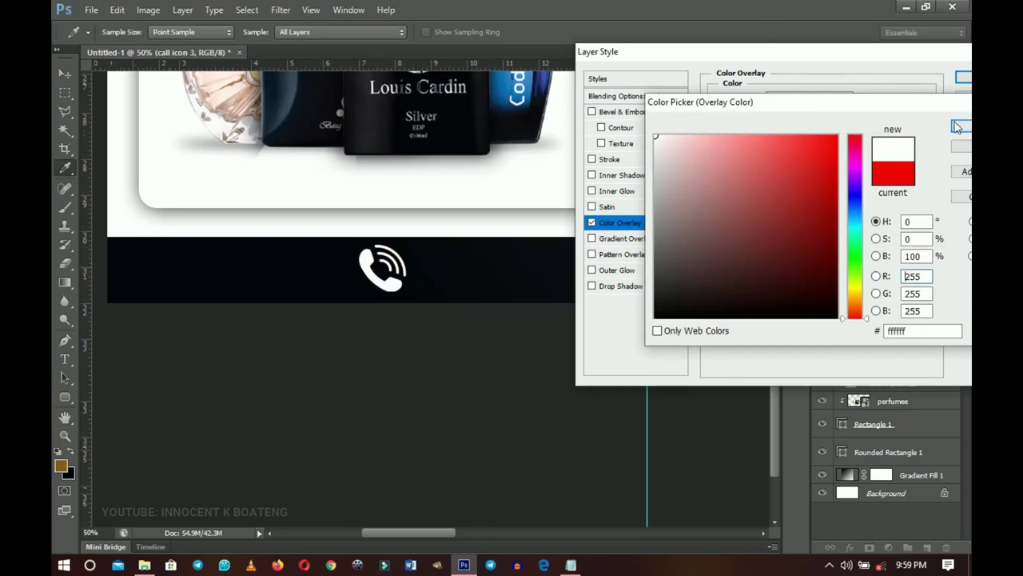
click(959, 126)
click(963, 77)
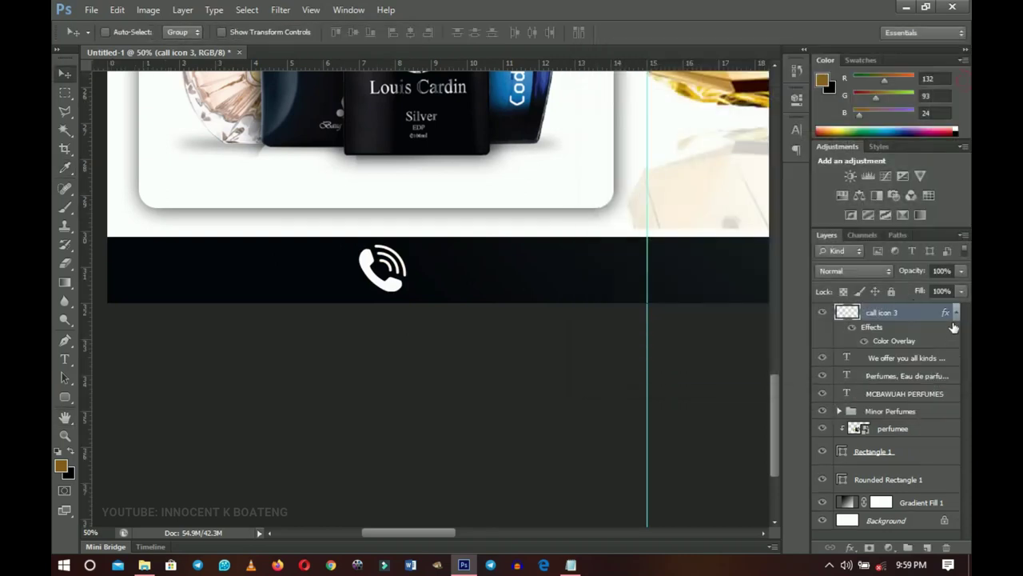
click(953, 312)
Start a text line beside the call icon and paste in the first phone number from the Cosmetic info note
scroll(452, 280, up, 1)
drag(429, 278, 369, 275)
key(t)
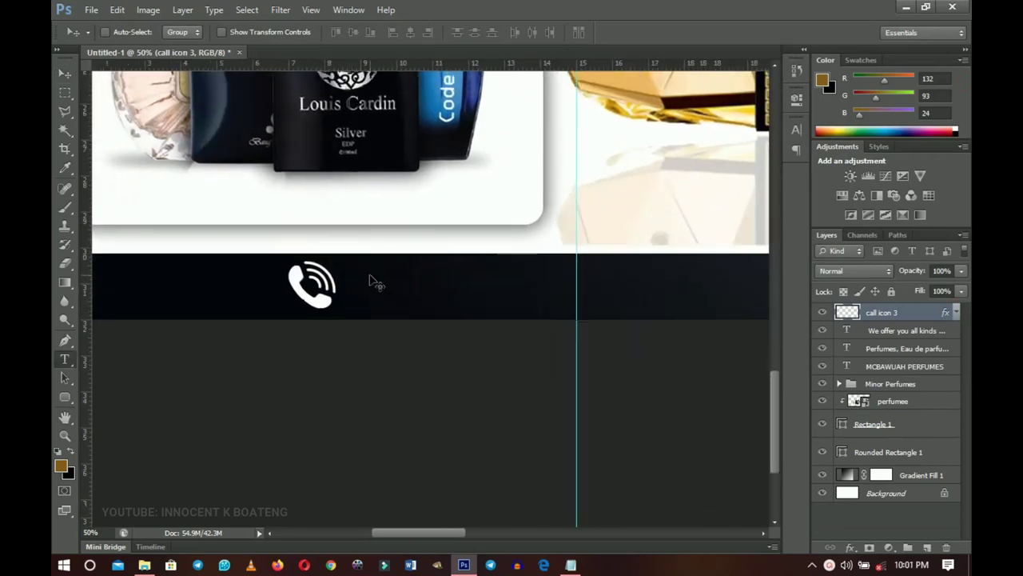
click(348, 286)
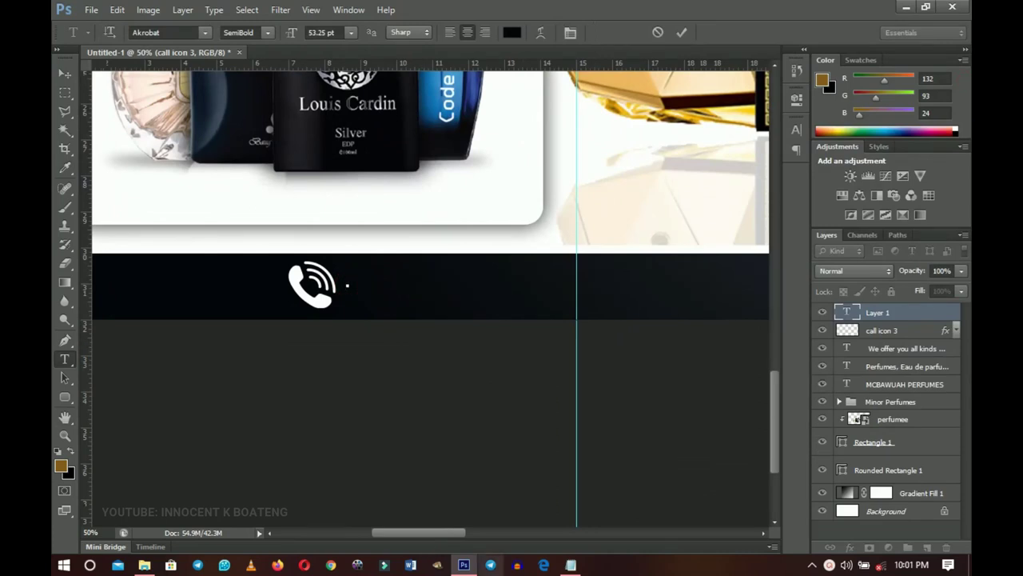
click(571, 565)
drag(615, 273, 501, 274)
key(ctrl+c)
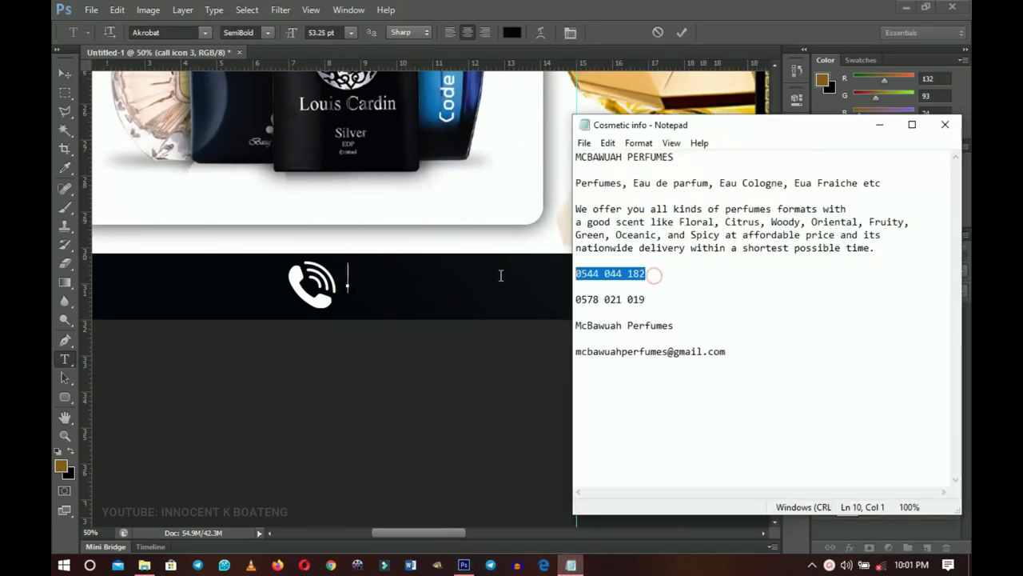
click(880, 124)
key(ctrl+v)
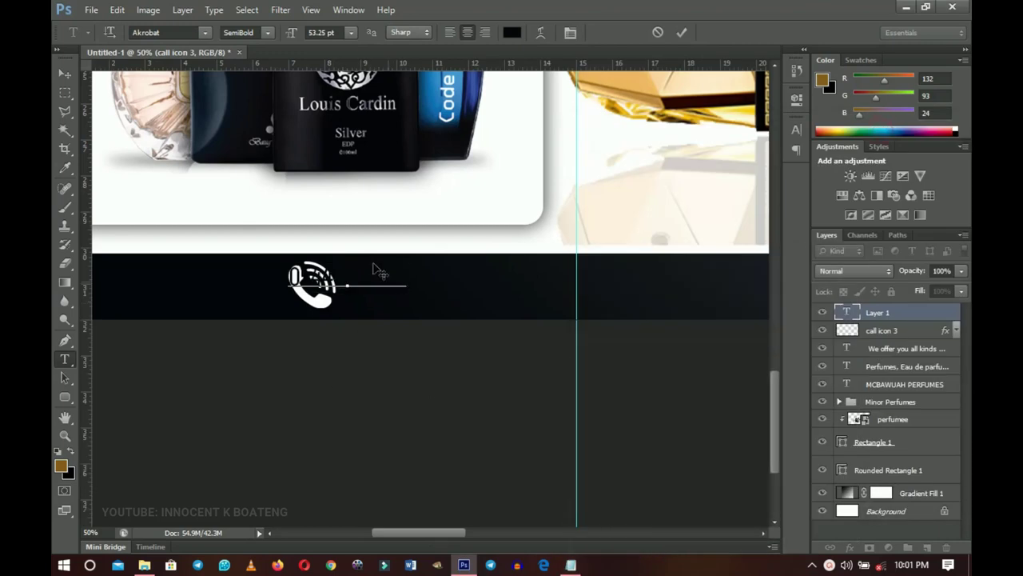
Colour the whole phone number text white (#ffffff)
key(ctrl+a)
click(512, 32)
drag(697, 176, 595, 112)
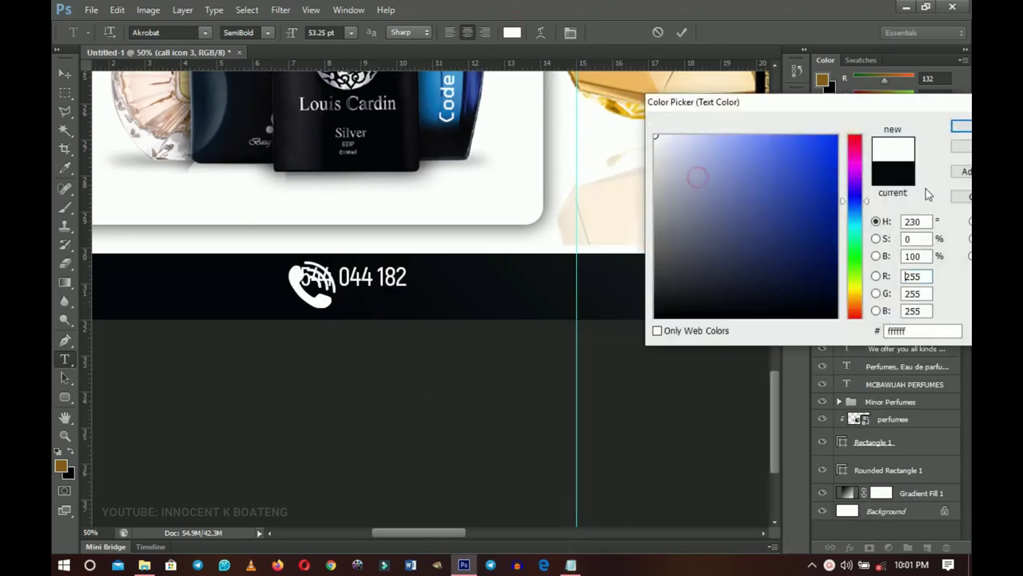
click(962, 126)
key(ctrl+Return)
Move the phone number just beside the call icon and enlarge it to about 134%
key(v)
drag(373, 272, 510, 319)
key(ctrl+t)
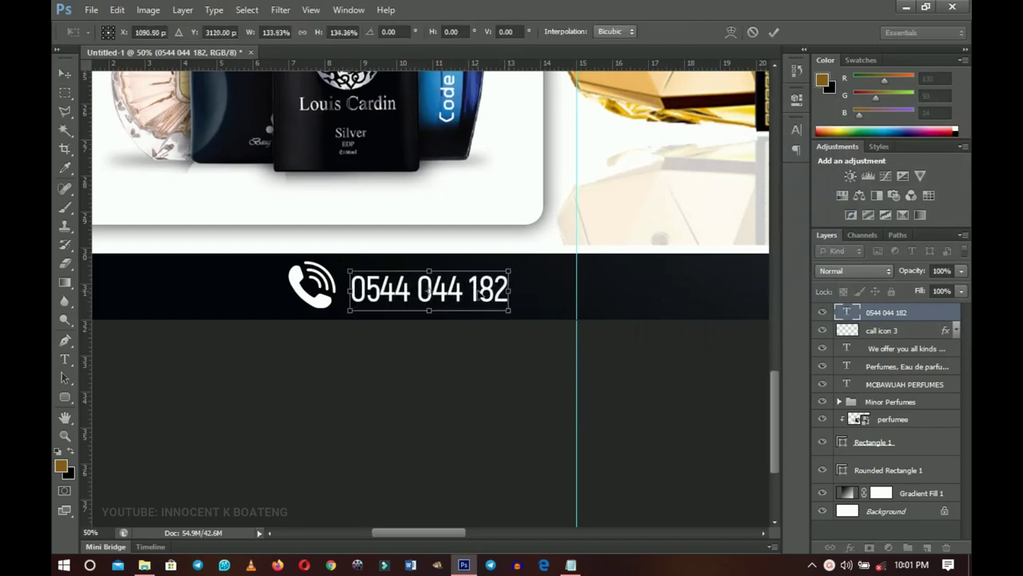
key(Return)
Nudge the phone number slightly up and sideways so it lines up with the call icon
key(Up)
key(Up)
key(Up)
key(Up)
key(Up)
key(Up)
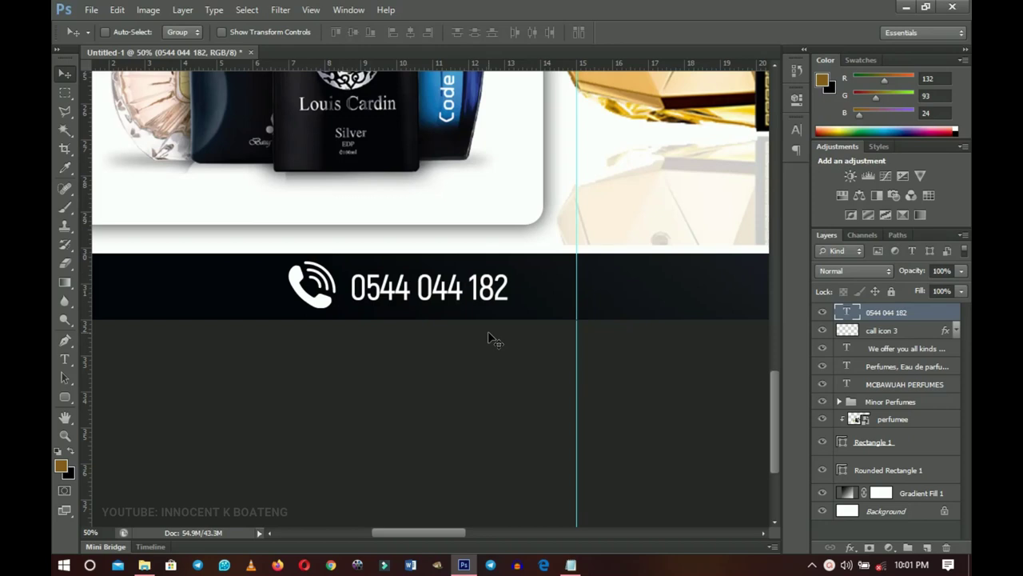
key(Right)
key(Right)
key(Right)
key(Right)
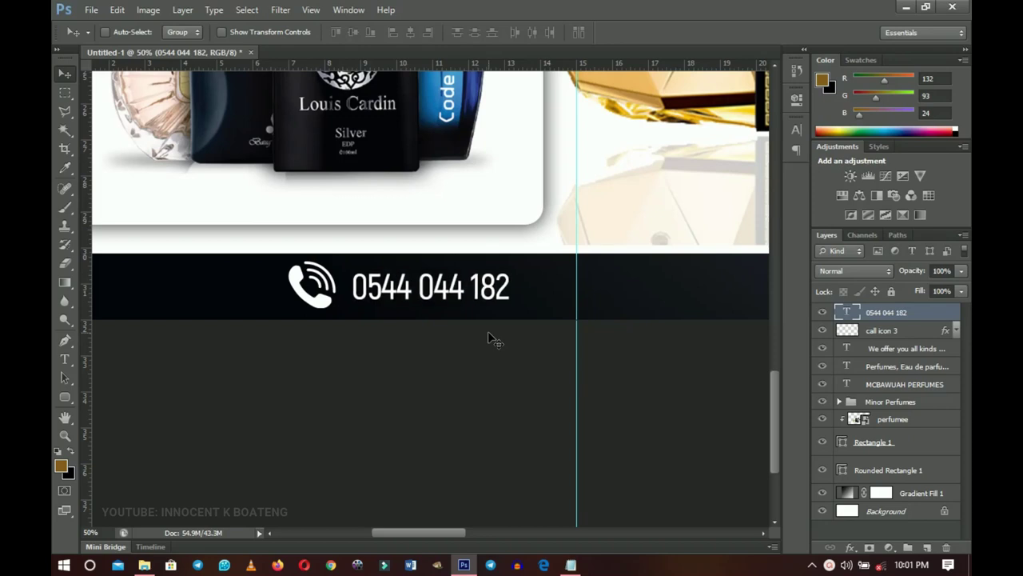
key(Left)
key(Left)
key(Left)
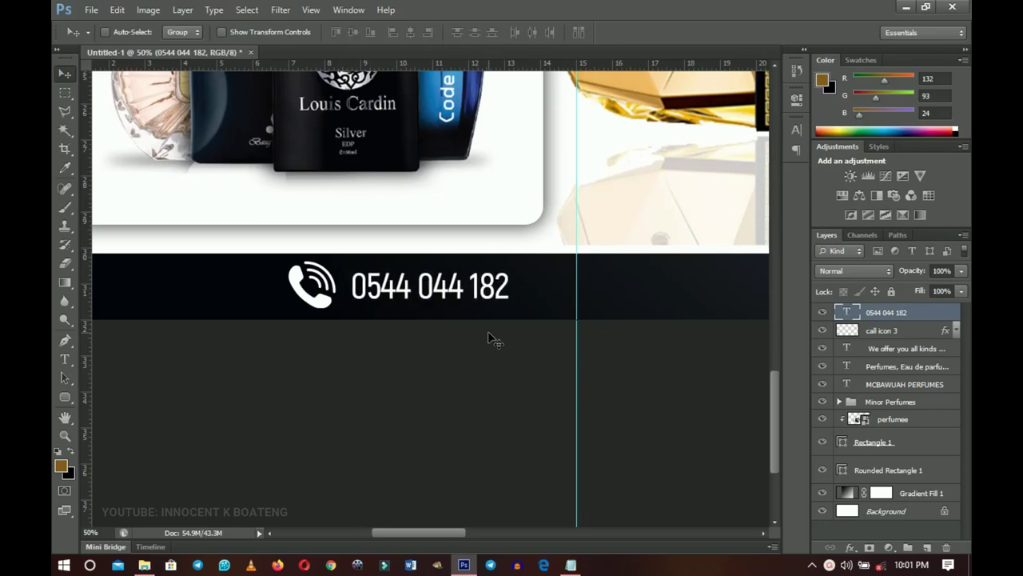
Add two horizontal guides along the upper and lower edges of the call icon on the dark strip
drag(482, 245, 402, 206)
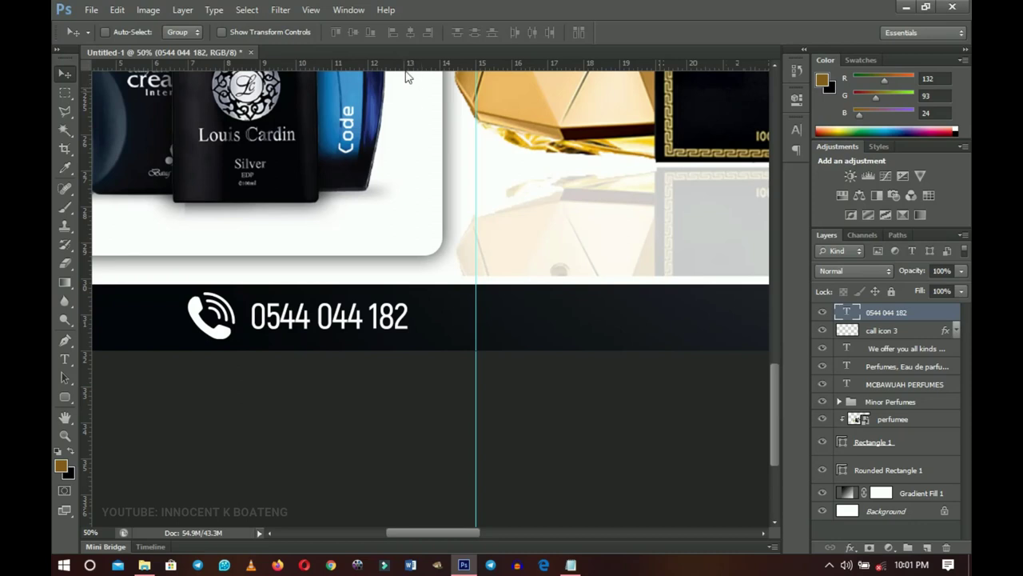
drag(408, 65, 443, 289)
drag(450, 67, 317, 336)
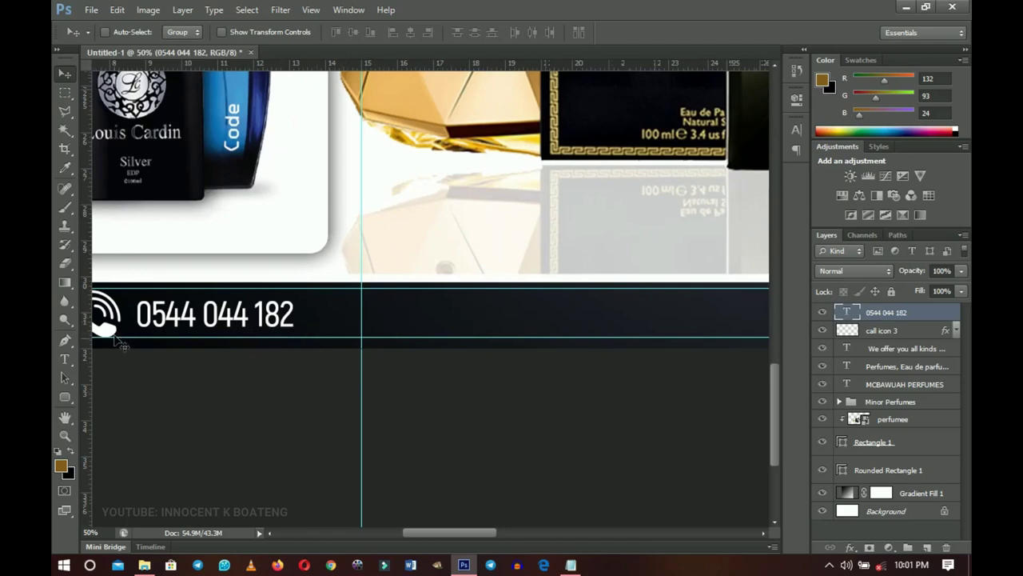
Place the whatsapp logo png image from the Perfume Banner folder on the dark strip and scale it down to fit between the guides
click(144, 565)
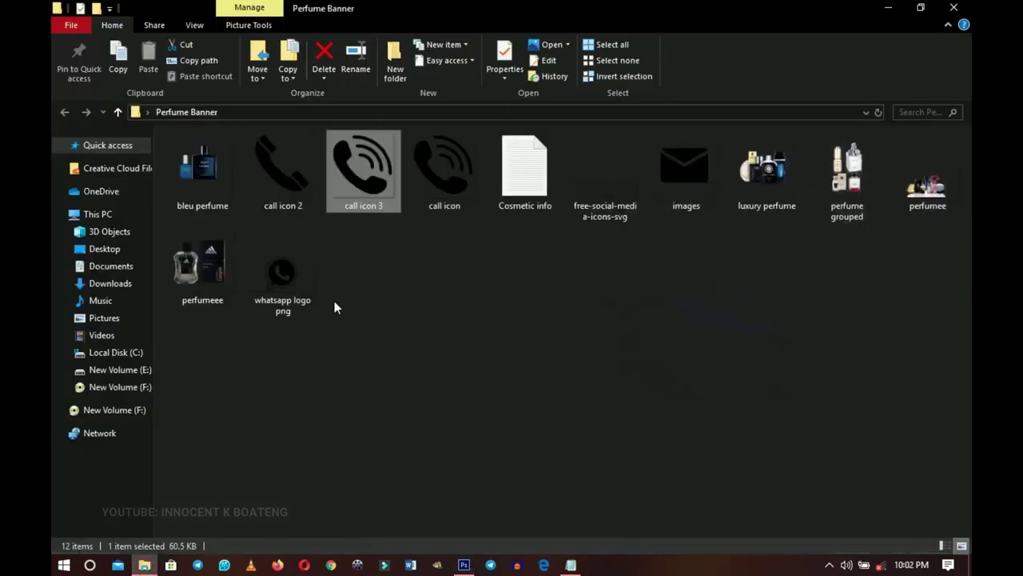
drag(284, 276, 414, 336)
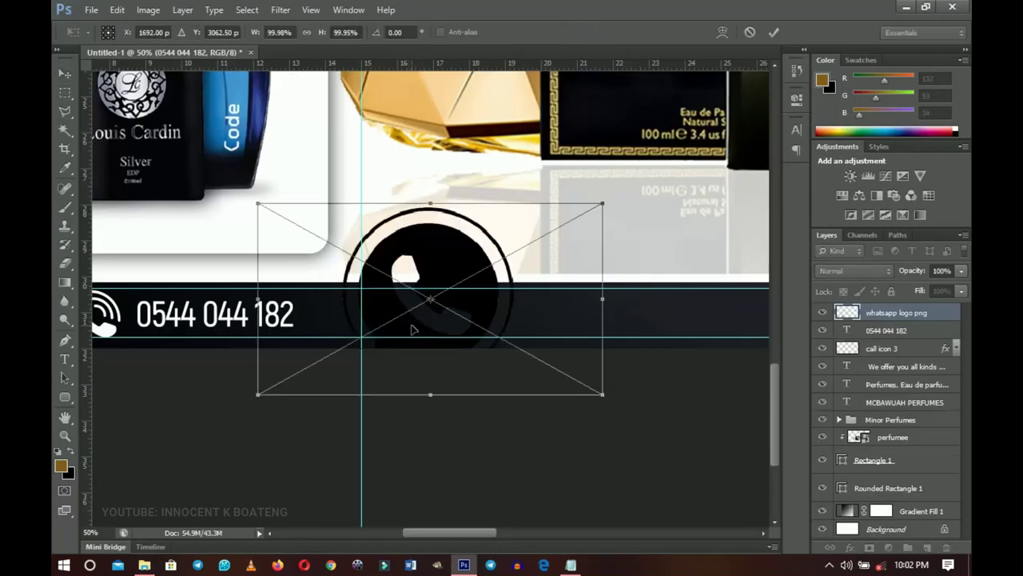
drag(605, 397, 478, 336)
key(Return)
drag(458, 298, 451, 313)
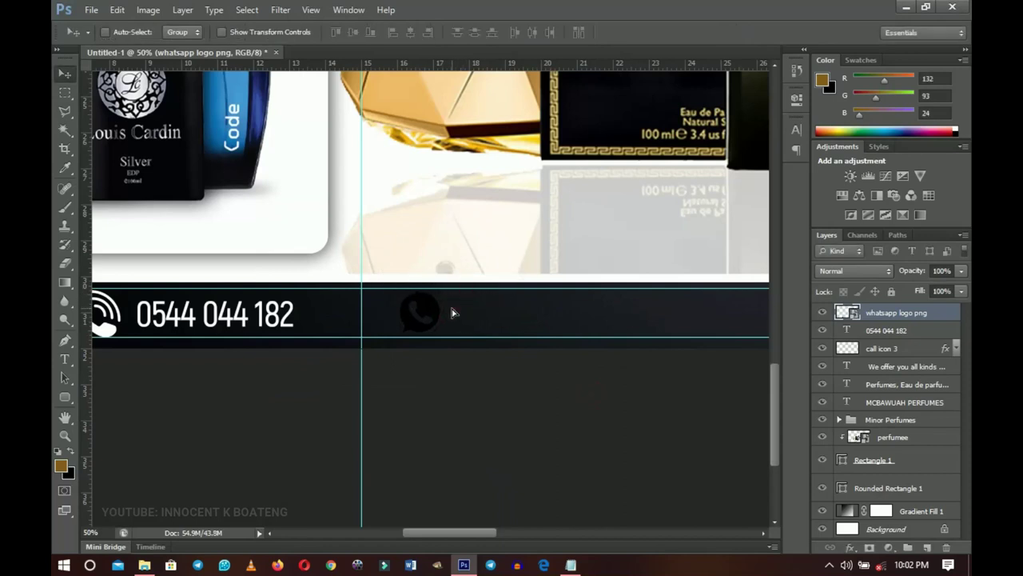
key(ctrl+t)
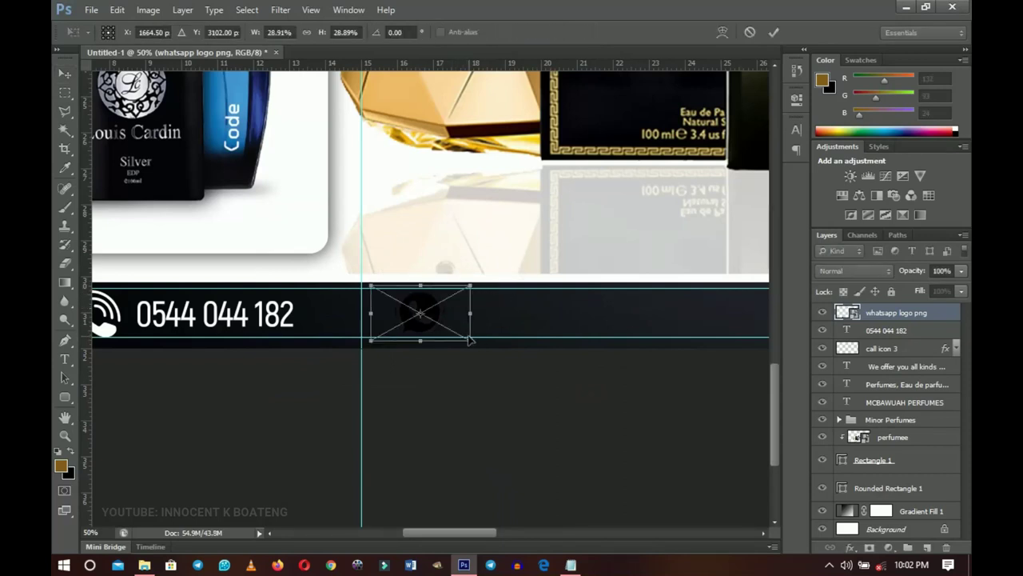
drag(469, 340, 466, 336)
key(Return)
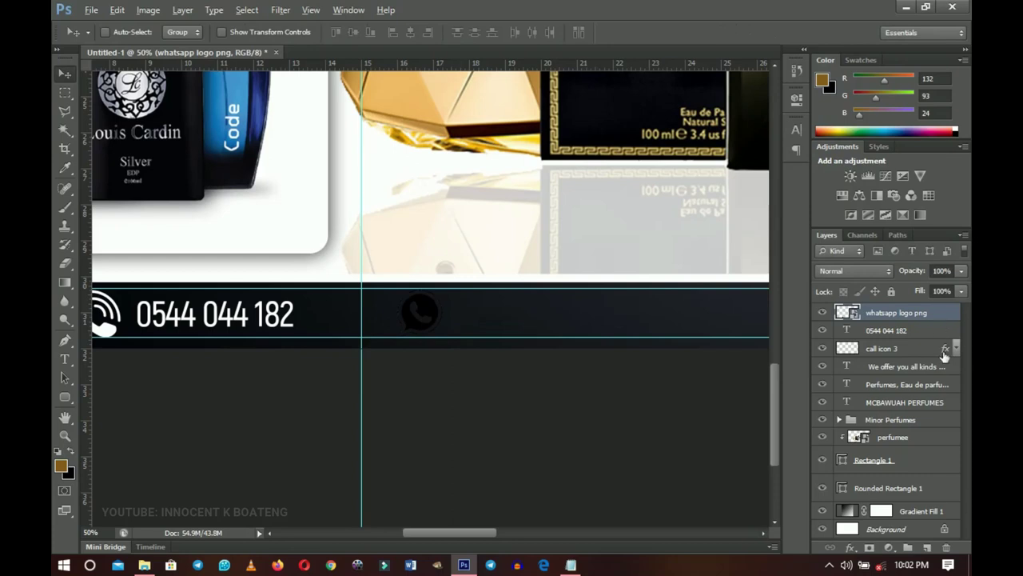
Copy the call icon's Color Overlay effect to the whatsapp logo png layer and collapse its effects list
drag(944, 353, 945, 313)
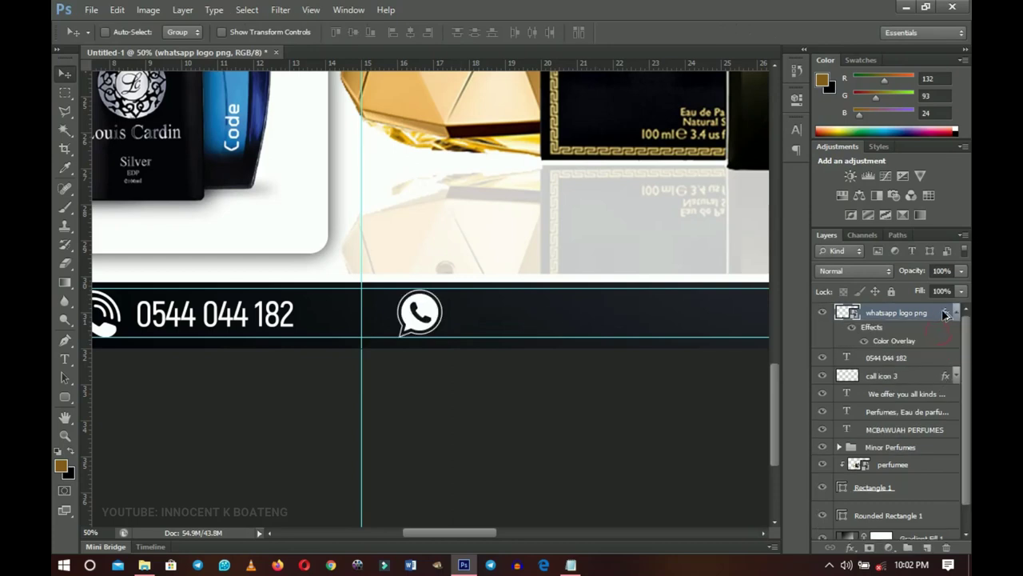
drag(473, 315, 535, 285)
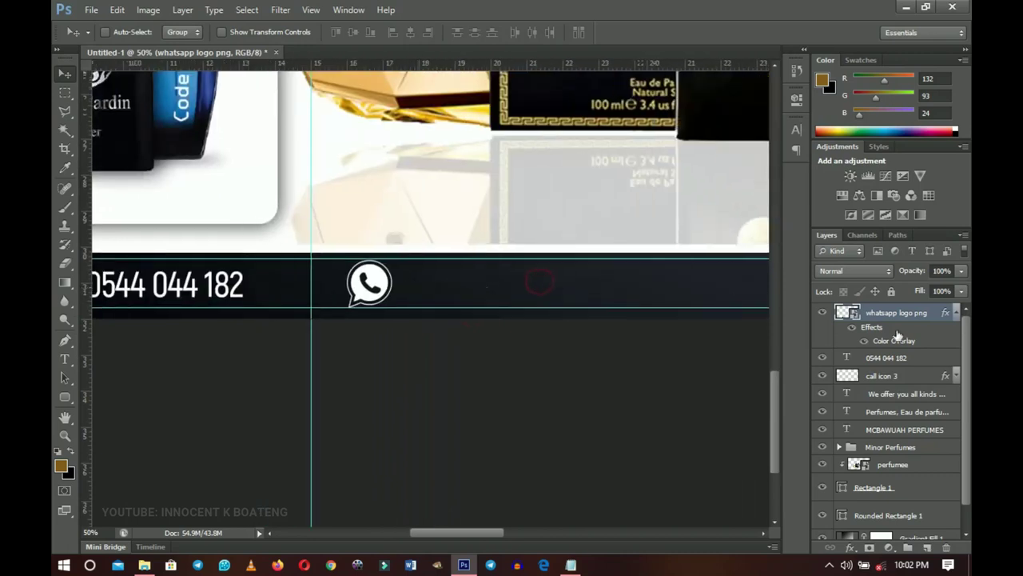
click(956, 312)
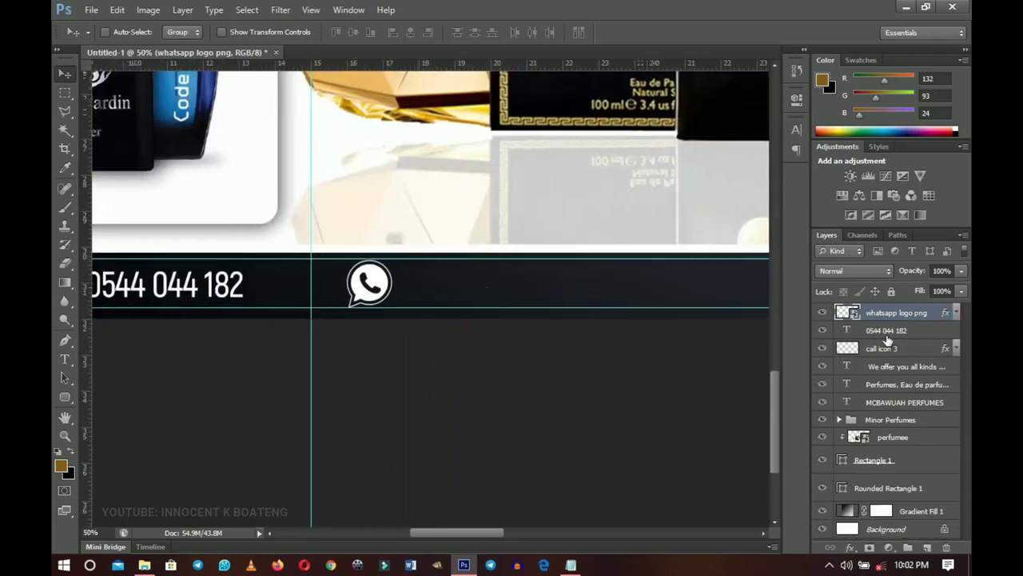
Duplicate the phone number text, left-align the copy and position it beside the WhatsApp logo
click(885, 331)
key(ctrl+j)
drag(227, 289, 514, 291)
key(t)
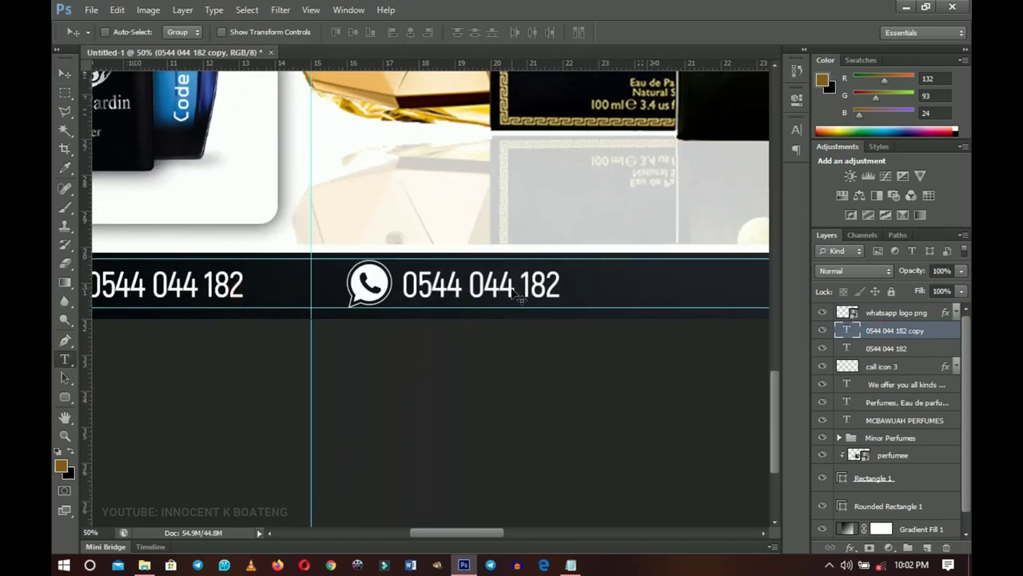
click(520, 296)
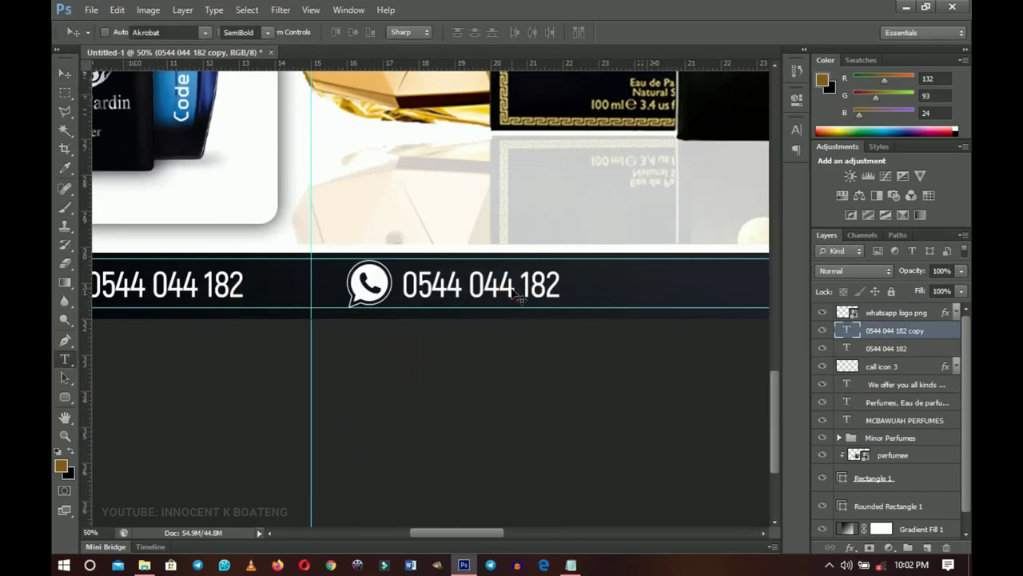
key(ctrl+a)
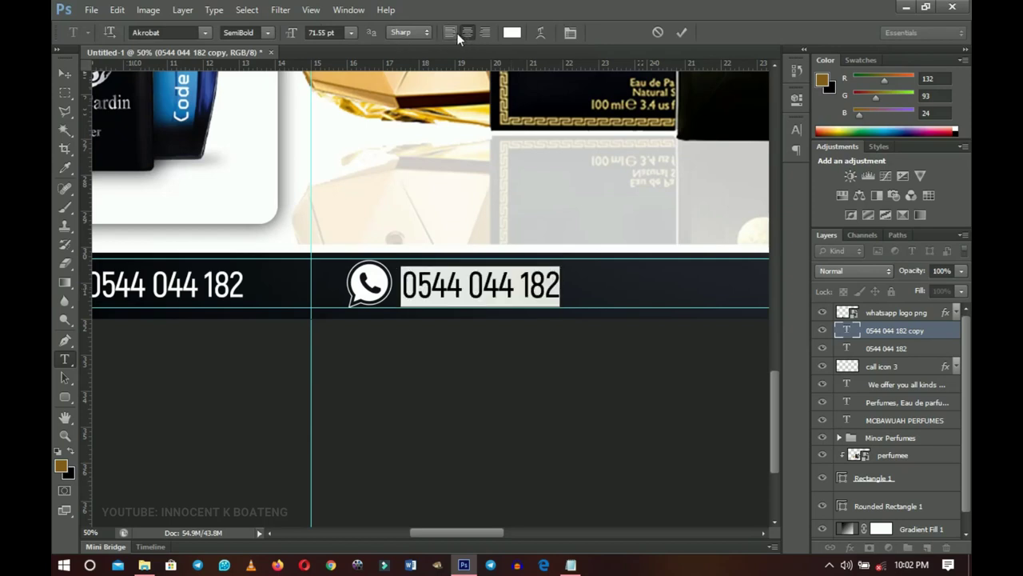
click(451, 33)
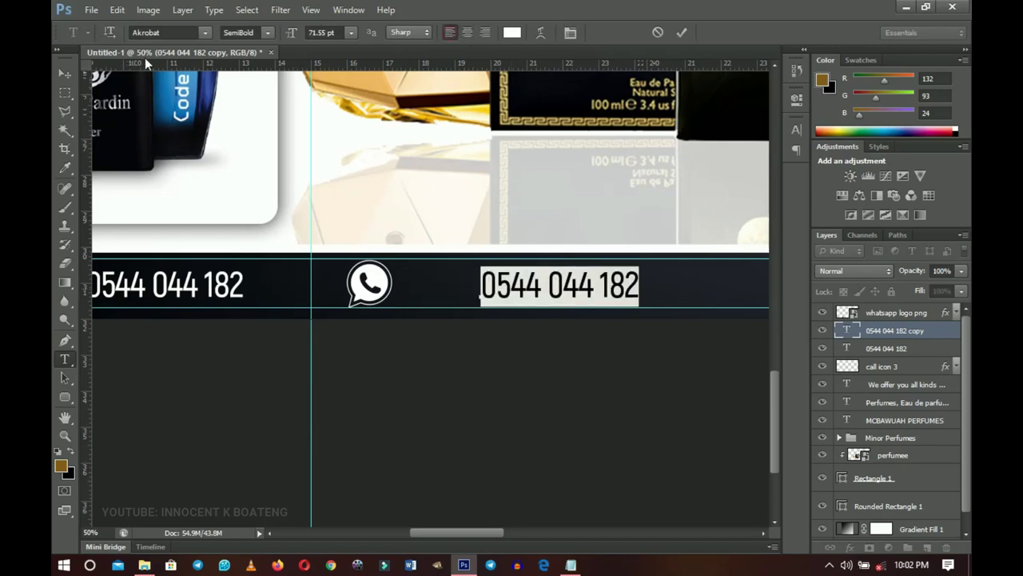
click(61, 74)
drag(570, 278, 501, 278)
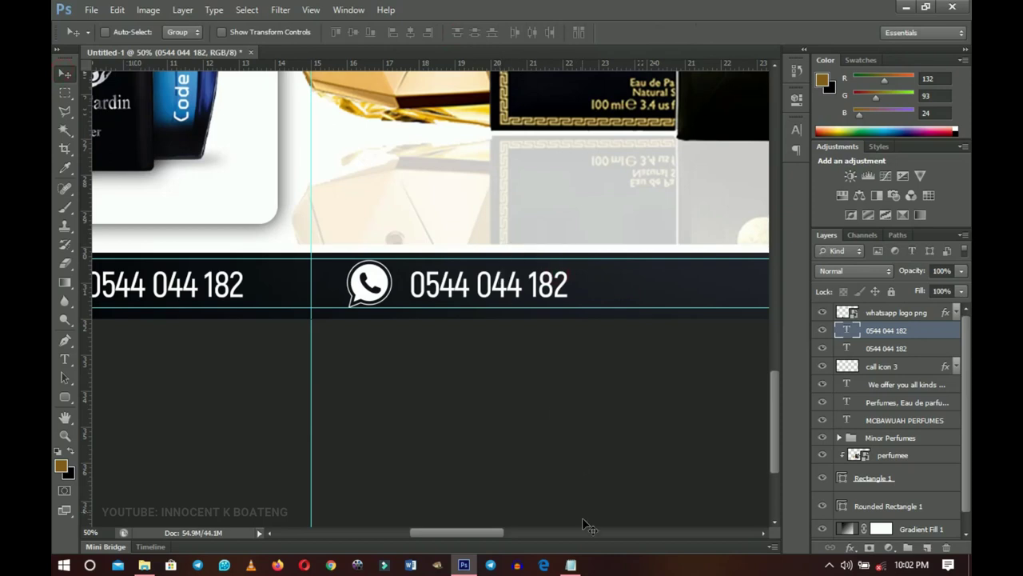
Replace the copied text beside the WhatsApp logo with the second phone number from the Cosmetic info note
click(572, 564)
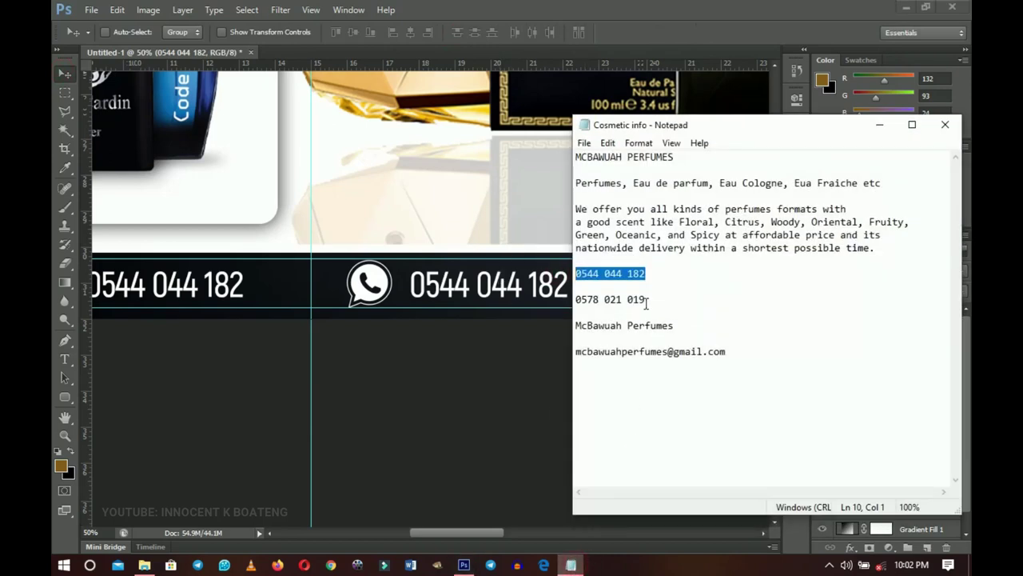
drag(648, 302, 576, 299)
click(674, 292)
drag(674, 295, 573, 299)
key(ctrl+c)
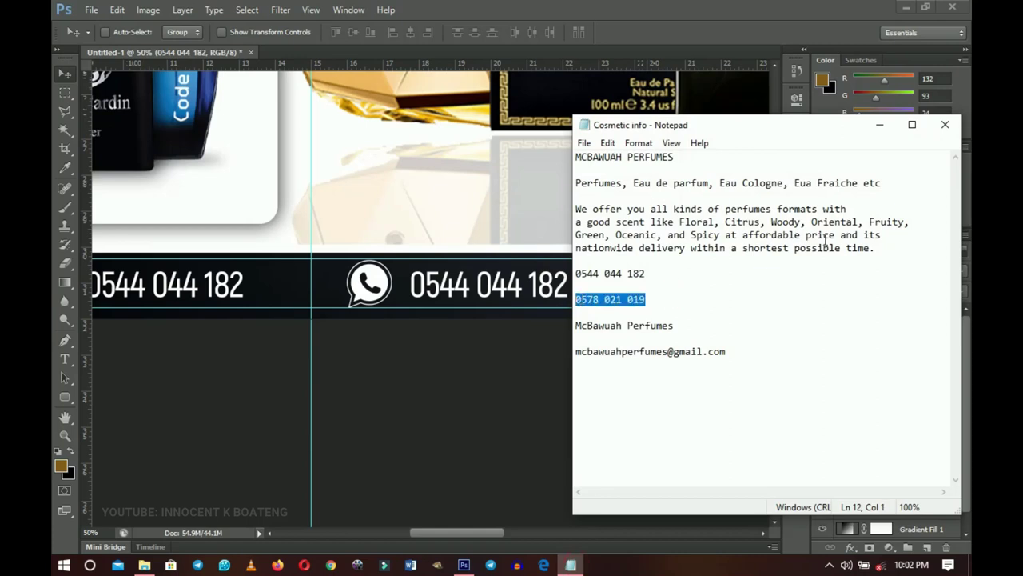
click(880, 124)
key(t)
click(507, 285)
key(ctrl+a)
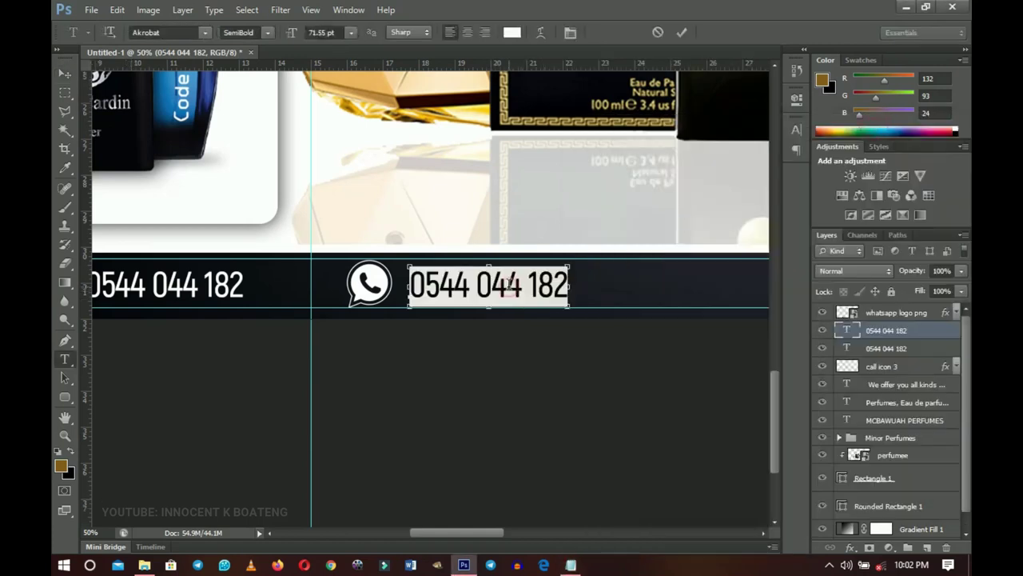
key(ctrl+v)
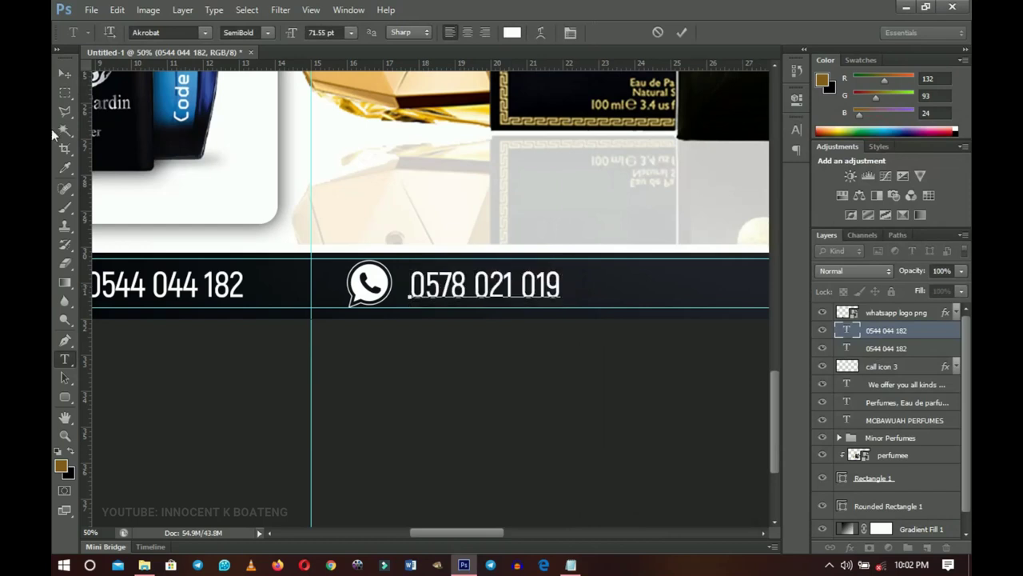
click(65, 73)
Place the envelope picture named images on the strip past the second phone number and copy the WhatsApp logo's Color Overlay to it
drag(632, 302, 332, 420)
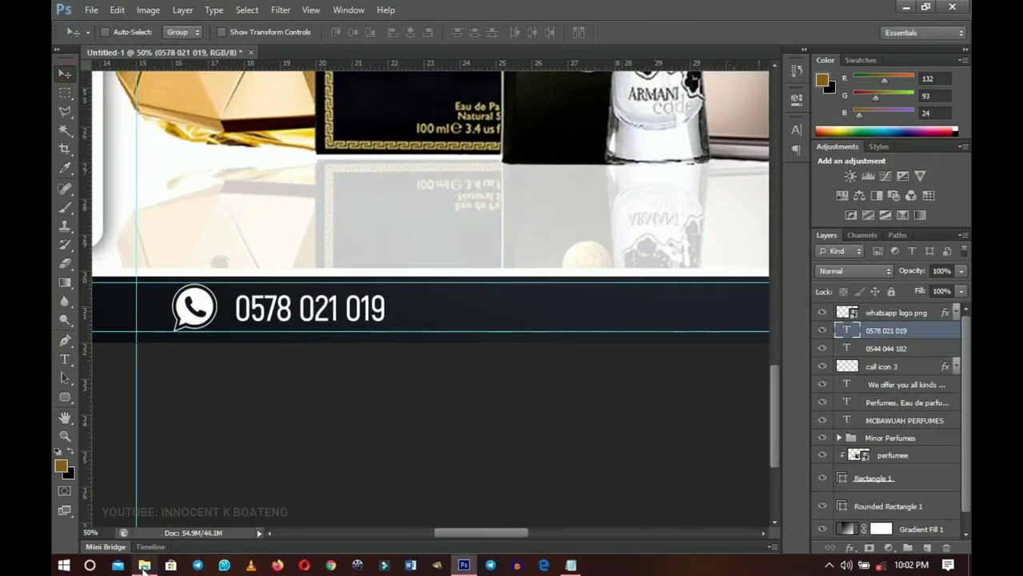
click(144, 565)
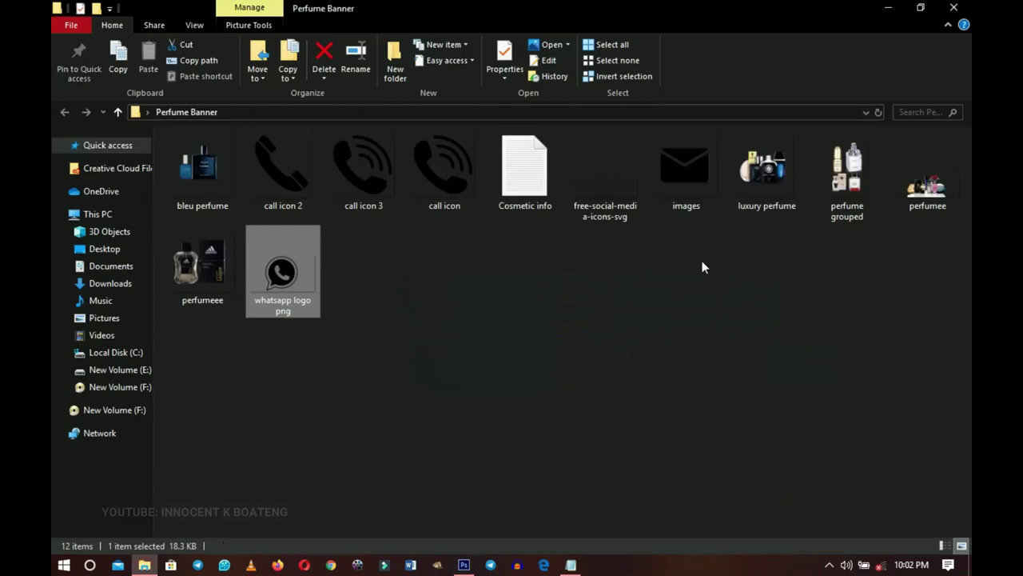
drag(675, 187, 545, 323)
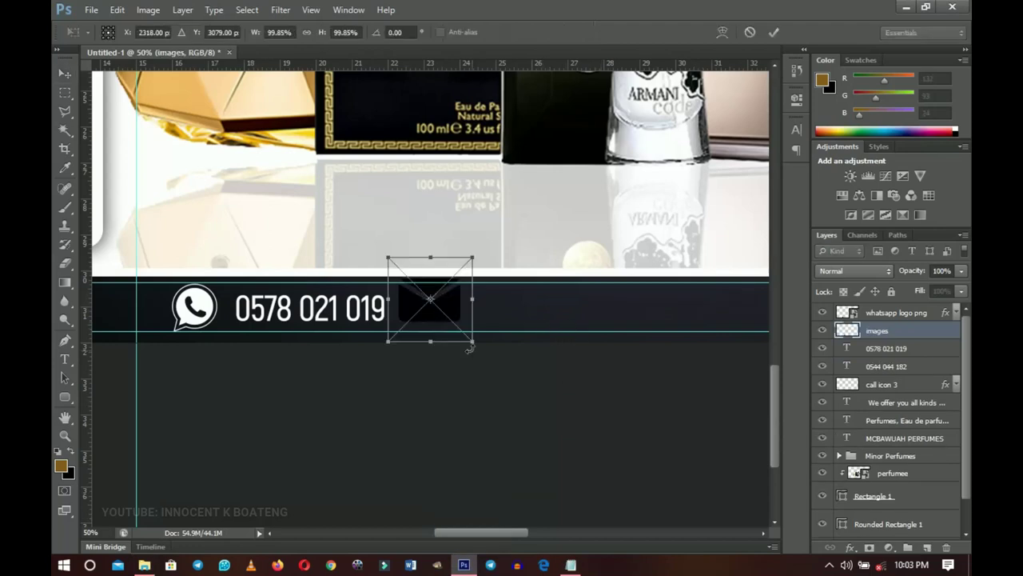
drag(449, 313, 536, 313)
key(Return)
drag(946, 312, 945, 331)
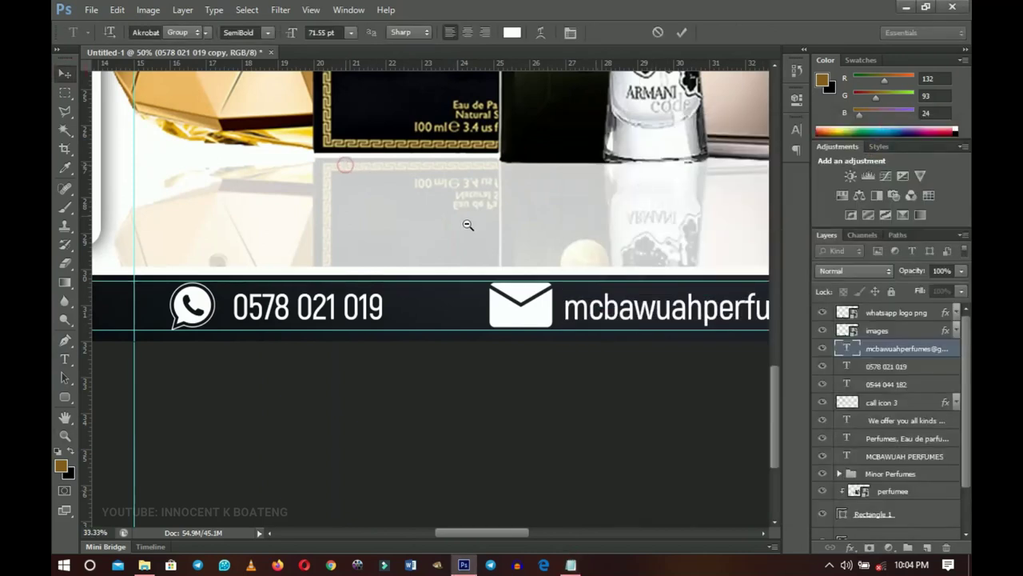
Finish the e-mail address text beside the envelope icon and look over the whole contact strip
key(v)
key(ctrl+minus)
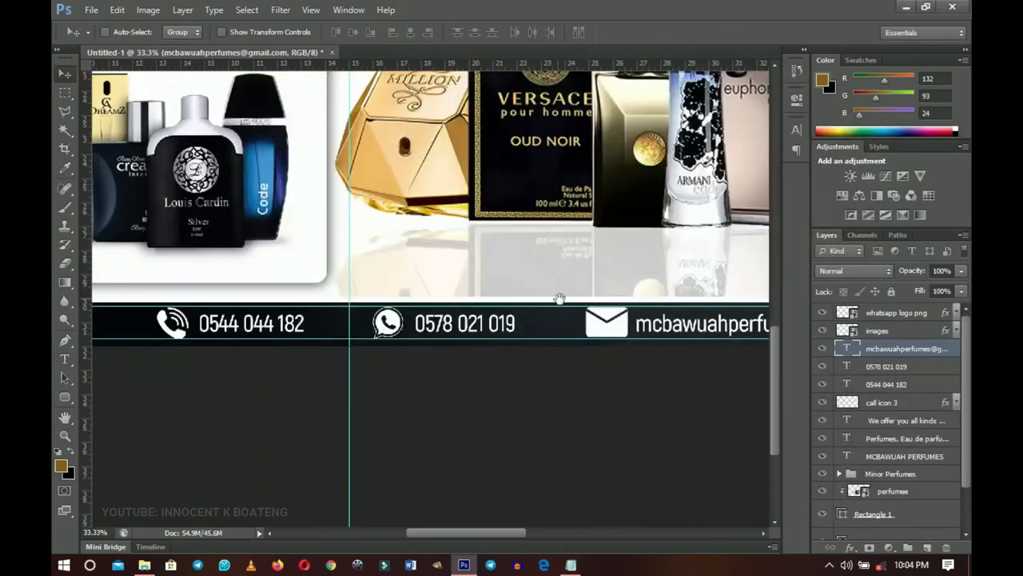
drag(560, 298, 593, 336)
key(z)
alt+click(544, 334)
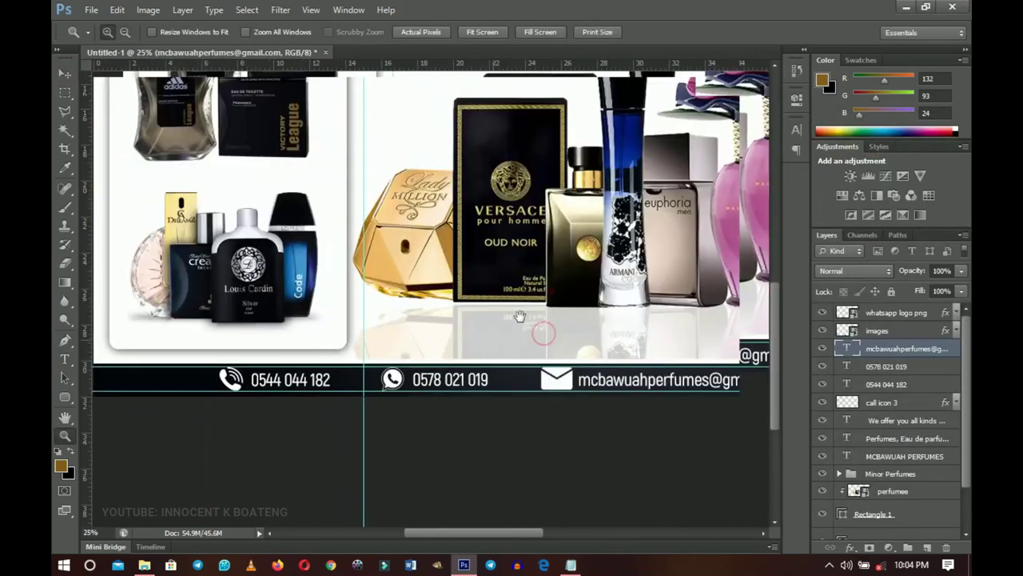
alt+click(520, 317)
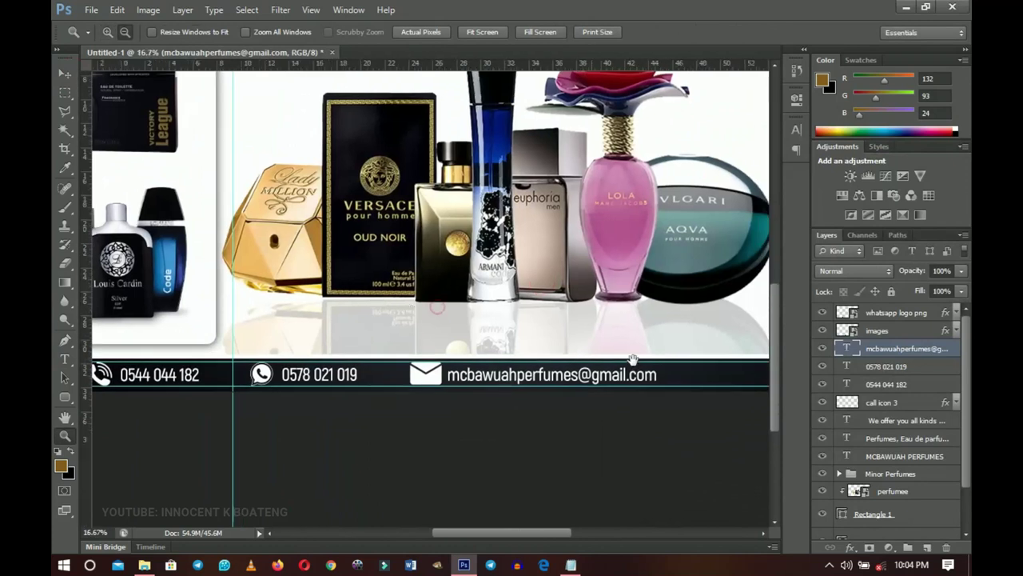
Group all the contact strip layers, from call icon 3 up to the WhatsApp logo, and name the group contacts
key(v)
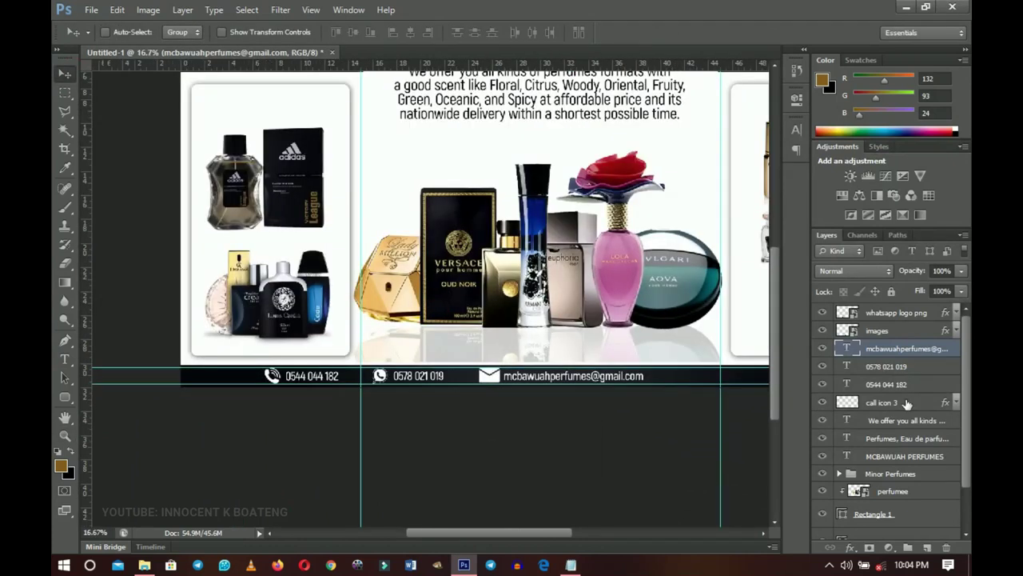
click(905, 403)
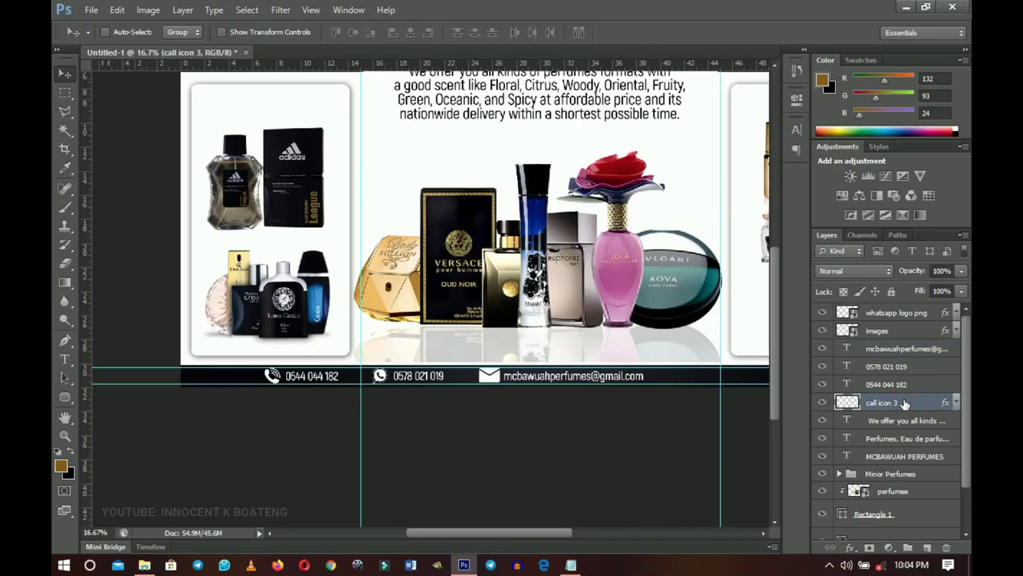
shift+click(887, 313)
key(ctrl+g)
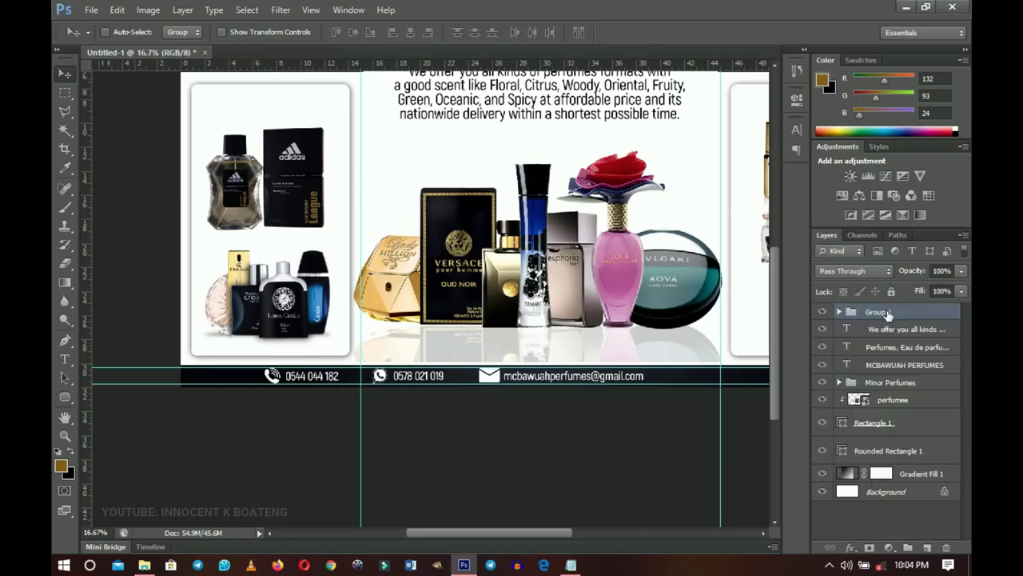
double_click(880, 312)
text(SOCI)
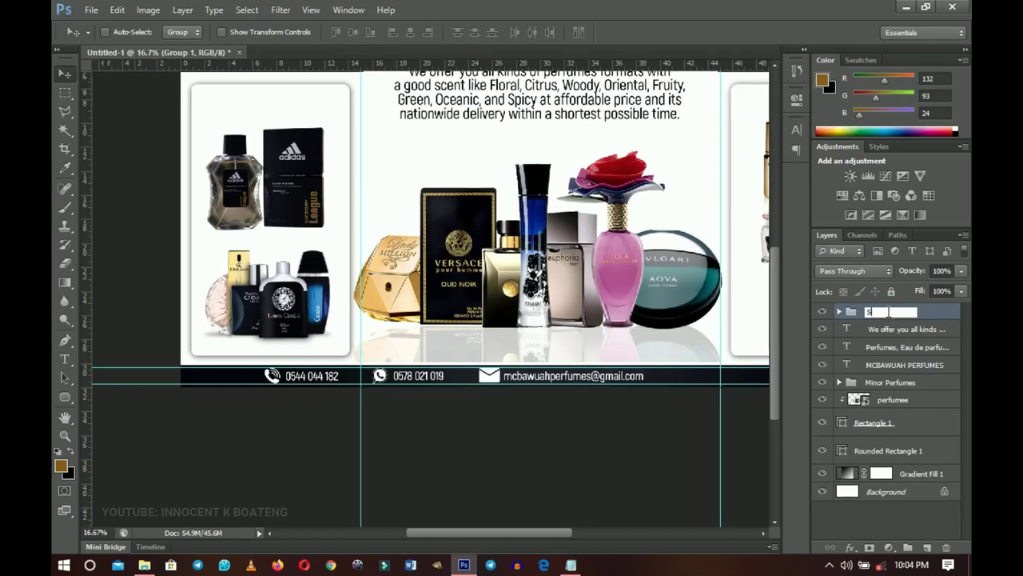
key(BackSpace)
key(BackSpace)
key(BackSpace)
key(BackSpace)
text(conta)
key(Return)
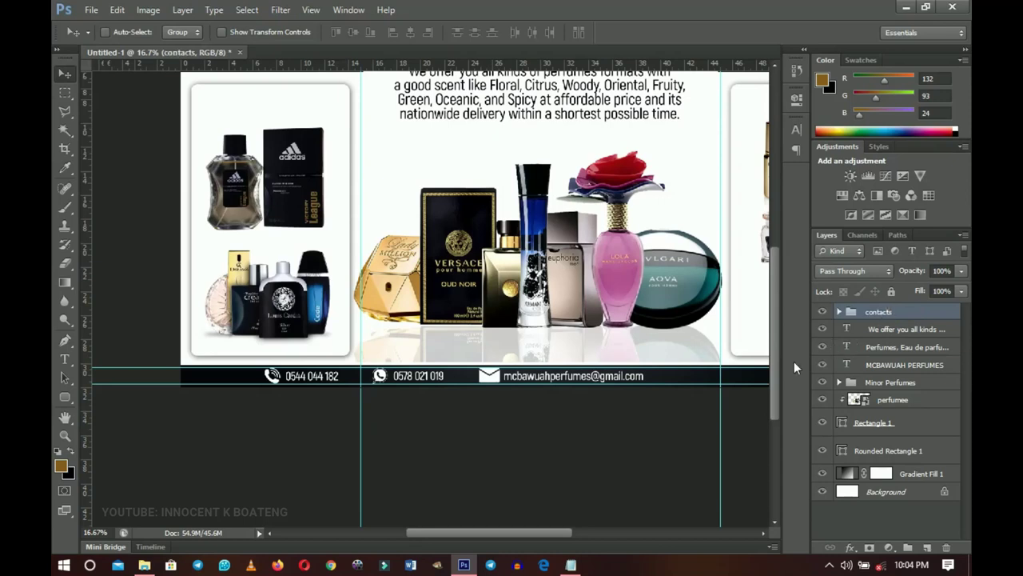
Centre the contacts group horizontally on the whole canvas and clear the selection
key(ctrl+a)
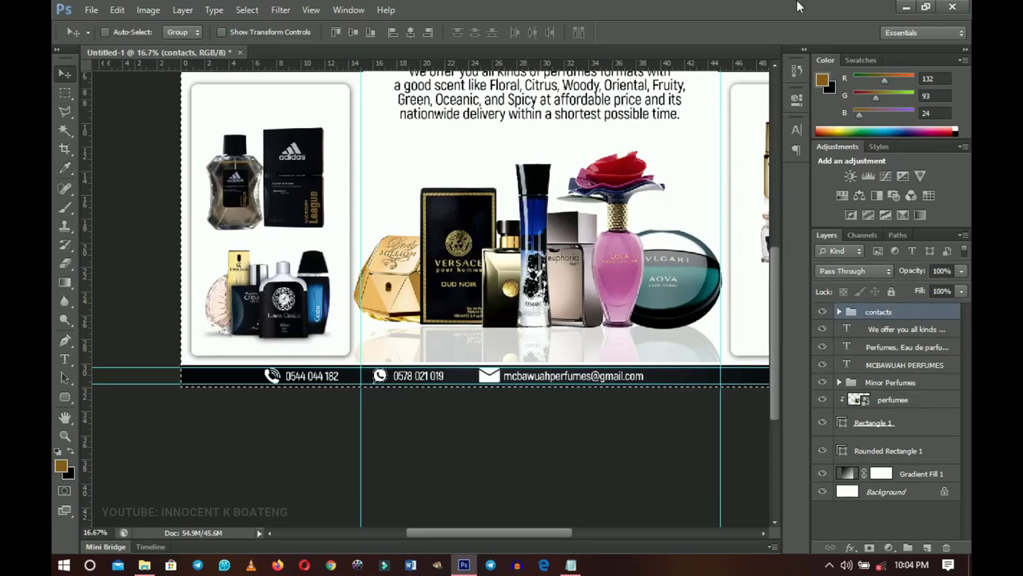
click(411, 32)
key(ctrl+d)
key(ctrl+0)
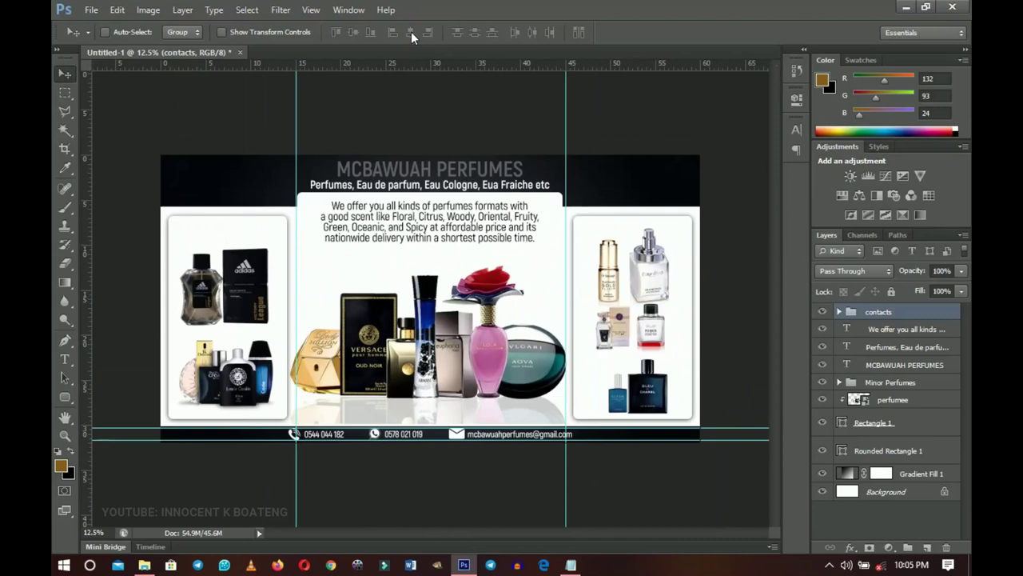
Switch to the Cosmetic info note in Notepad and check its McBawuah Perfumes line against the banner's contact strip
click(571, 565)
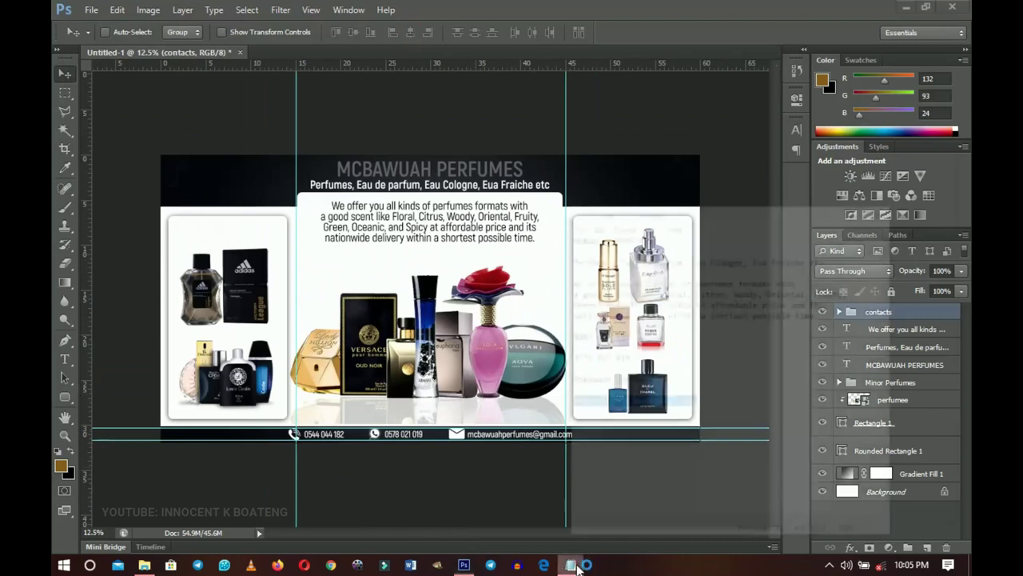
drag(694, 325, 503, 319)
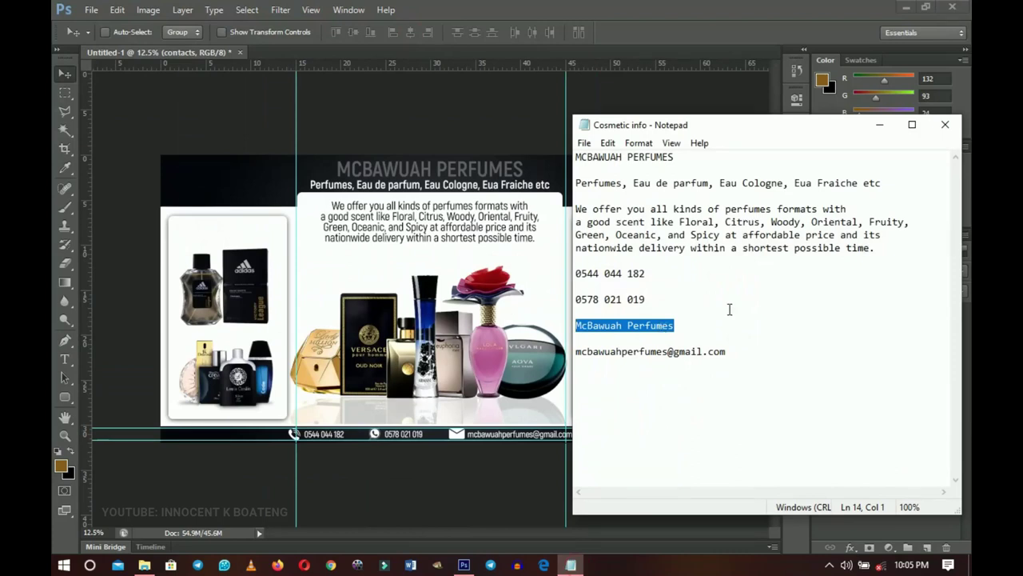
click(882, 126)
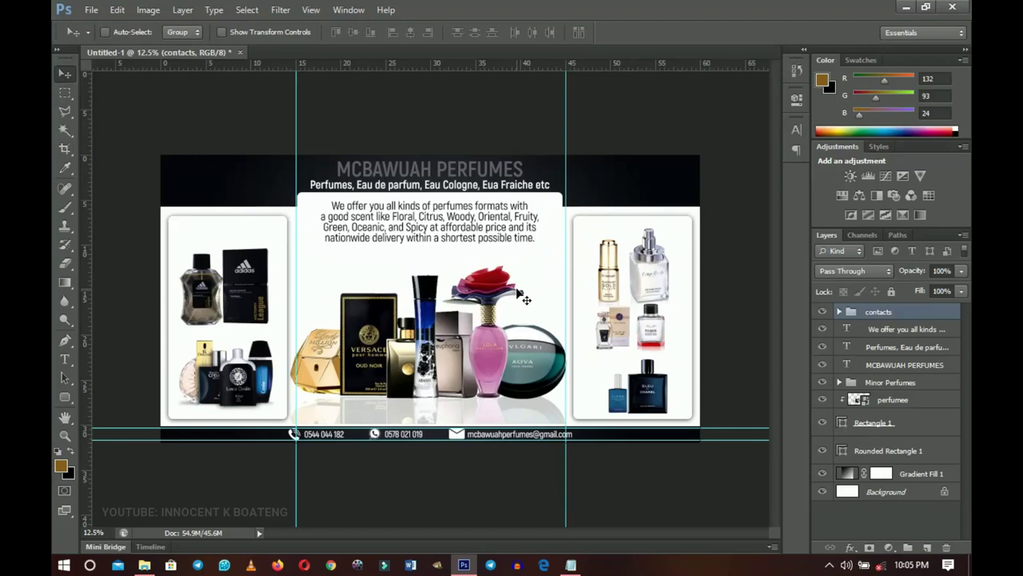
Examine the banner up close, covering the heading, description, side perfume panels and central bottles, and return to the full view
scroll(525, 298, up, 1)
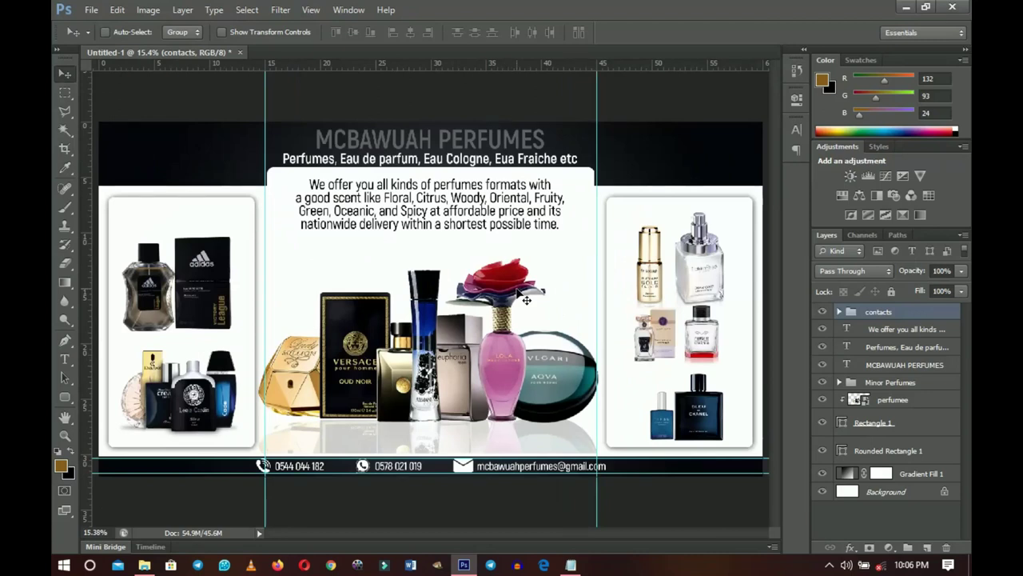
key(z)
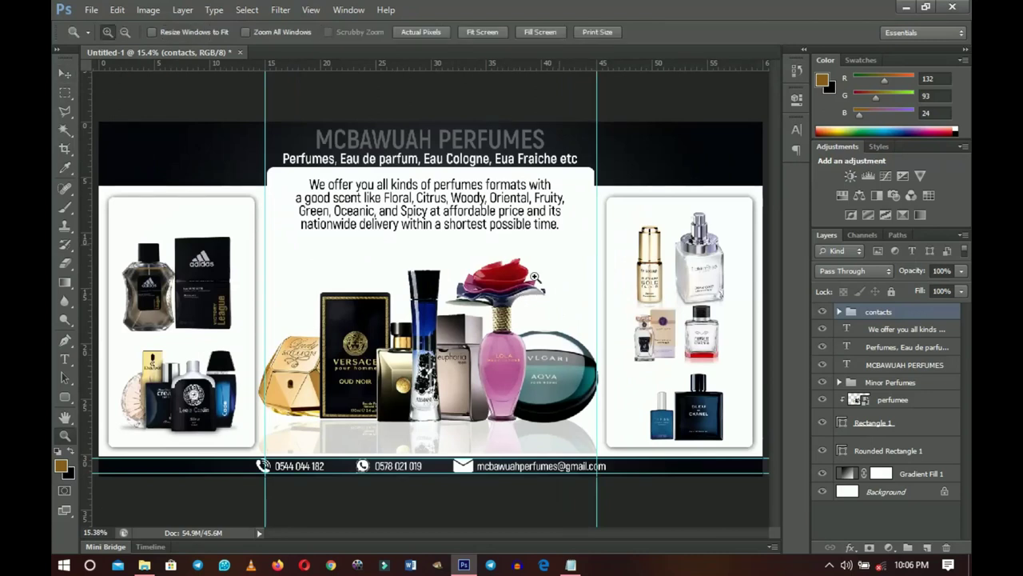
click(444, 189)
click(445, 188)
key(v)
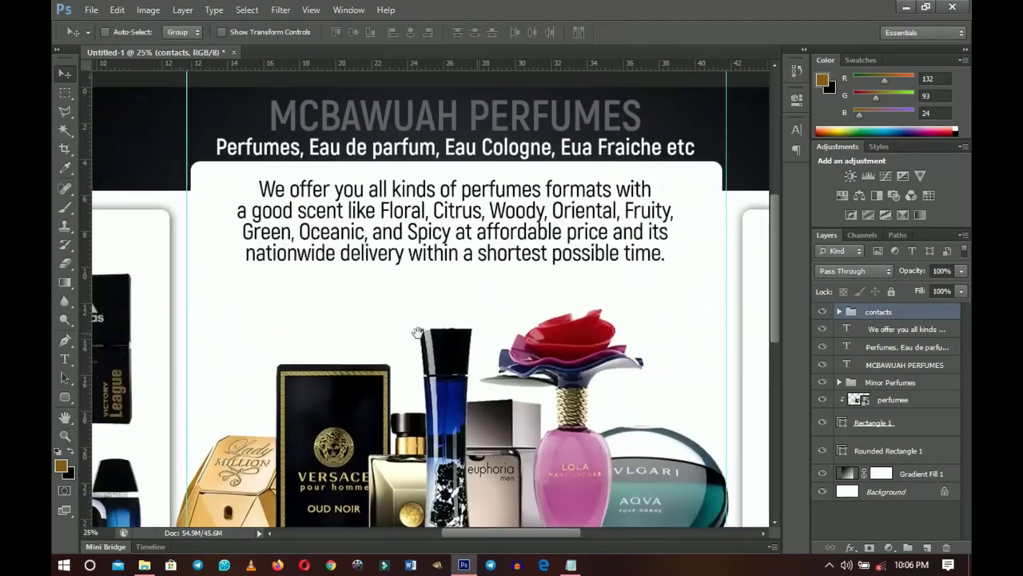
scroll(631, 214, left, 3)
scroll(632, 214, down, 3)
scroll(632, 214, right, 2)
drag(632, 214, 283, 262)
drag(380, 347, 447, 293)
key(ctrl+minus)
key(ctrl+minus)
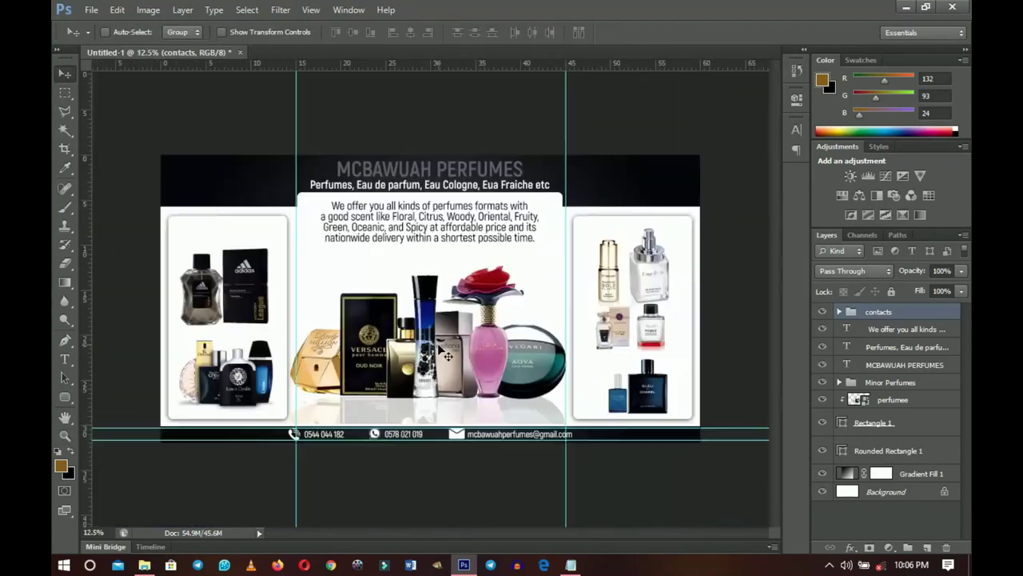